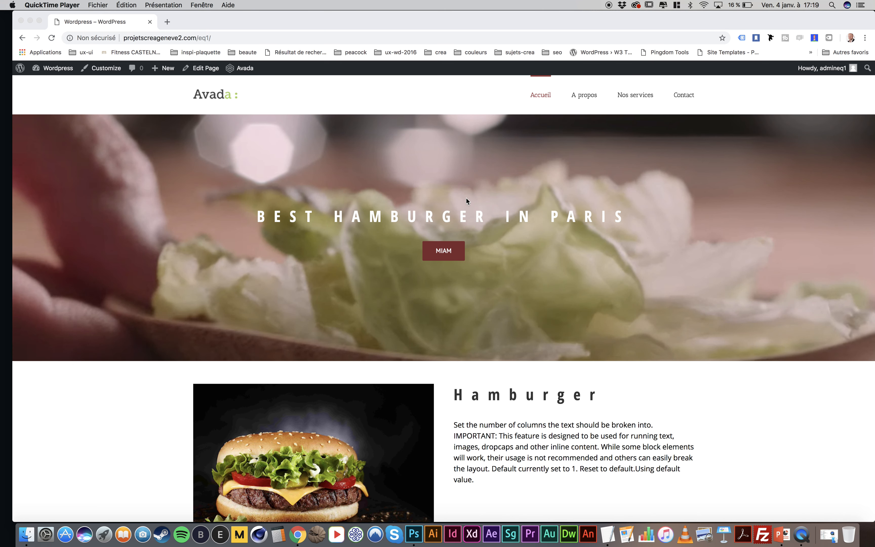
# Open the Accueil home page for editing in the WordPress page editor
pyautogui.scroll(-10, 492, 213)
pyautogui.scroll(10, 492, 213)
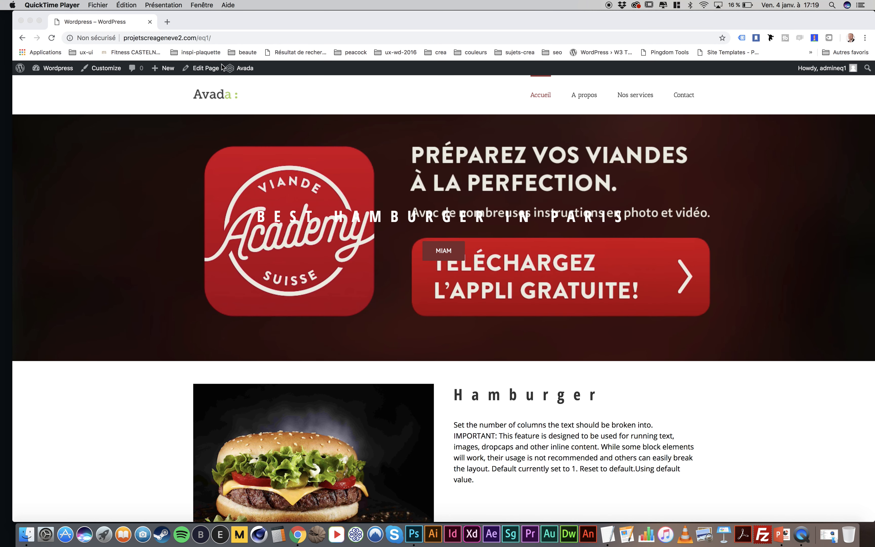
pyautogui.click(204, 70)
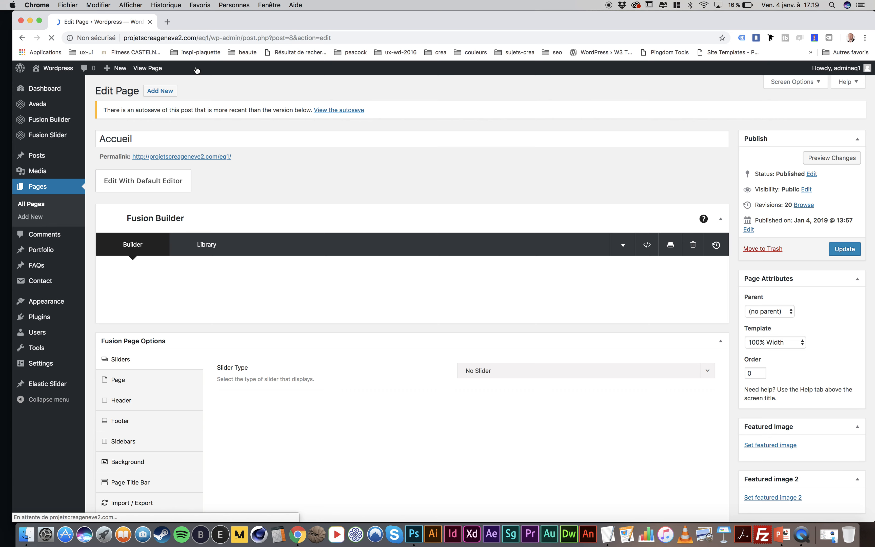
# Insert a new container with four 1/4 columns below the last container of the page
pyautogui.scroll(-15, 402, 198)
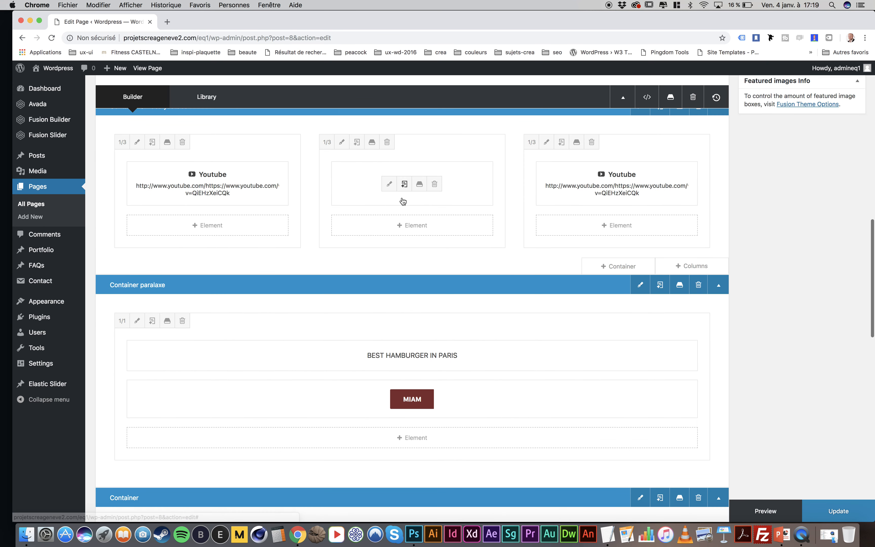
pyautogui.scroll(-15, 403, 201)
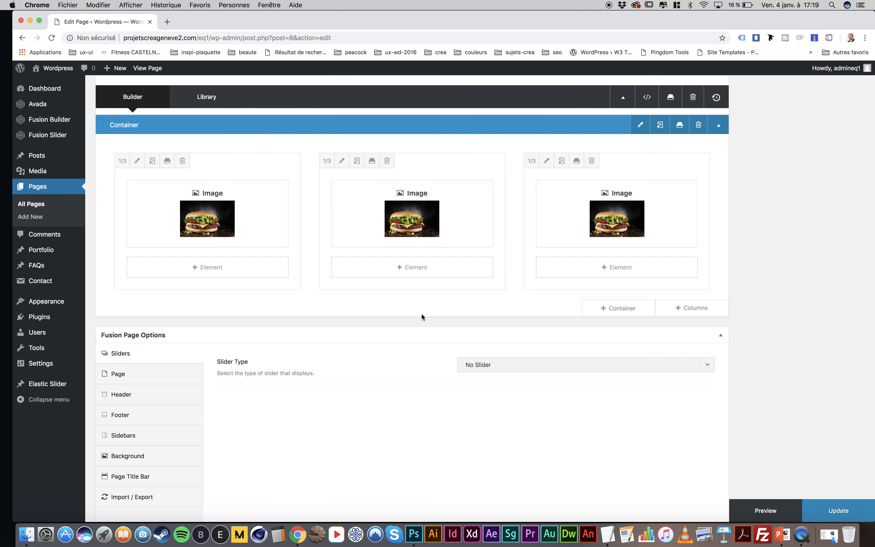
pyautogui.click(627, 309)
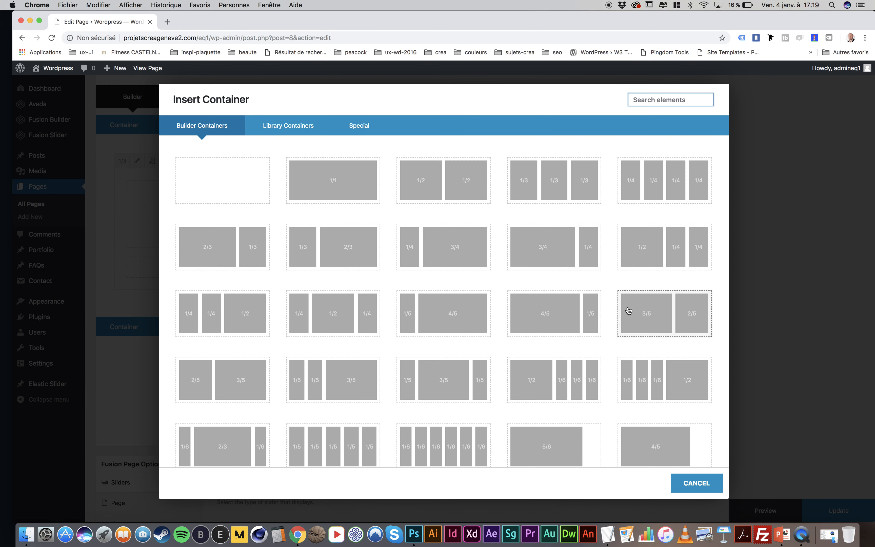
pyautogui.click(680, 186)
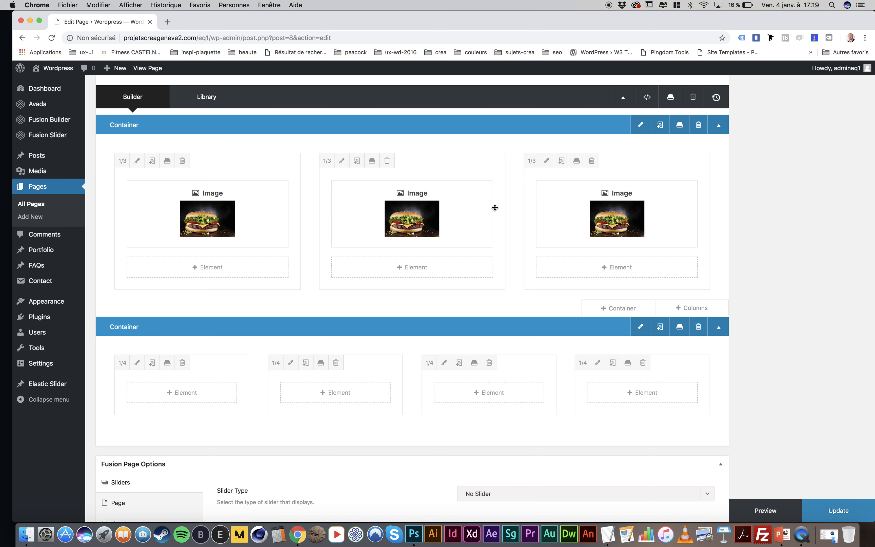
# Add a full-width 1/1 column beneath the four 1/4 columns in the new container
pyautogui.scroll(-4, 452, 250)
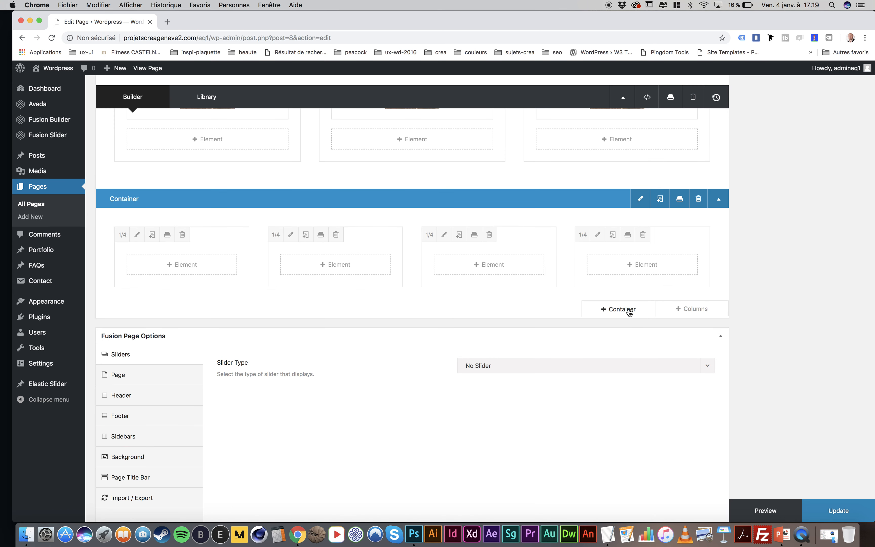
pyautogui.click(687, 309)
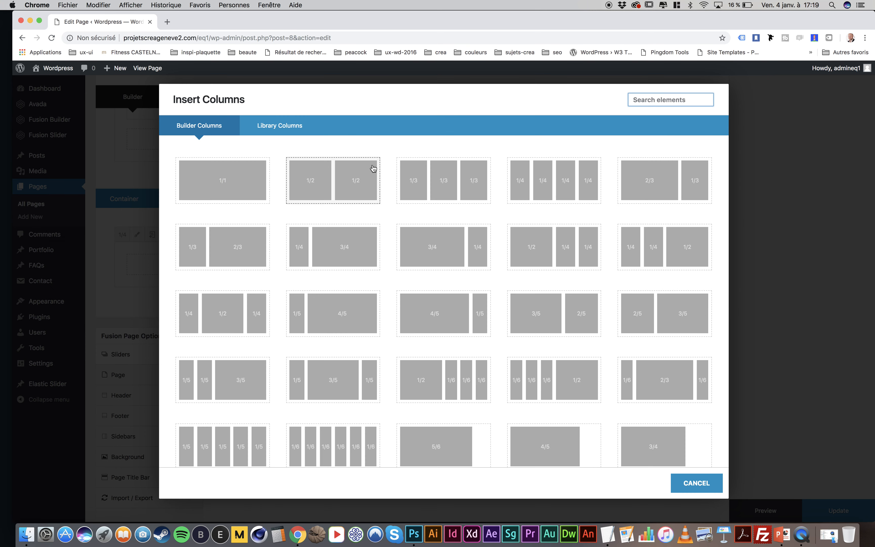
pyautogui.click(250, 176)
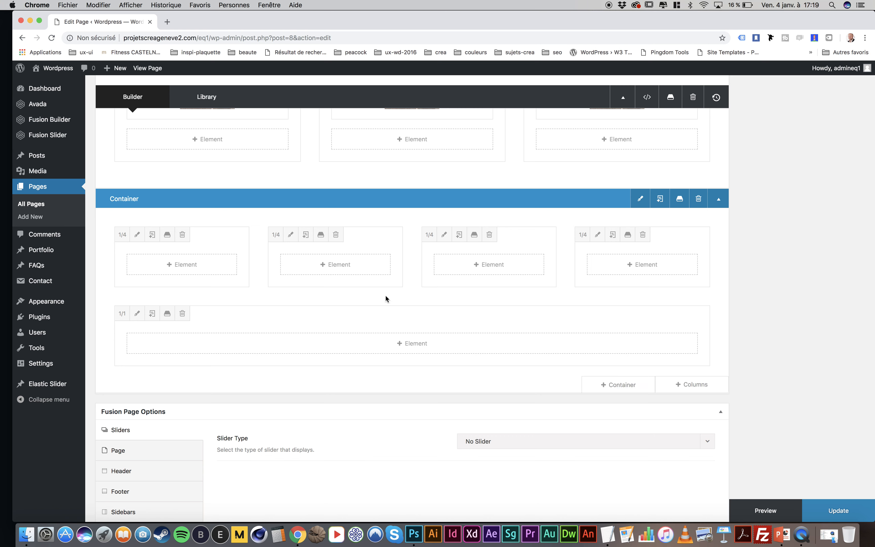
# Set the new container's background color to rgba(214,214,214,0) and save its settings
pyautogui.click(640, 200)
pyautogui.click(258, 131)
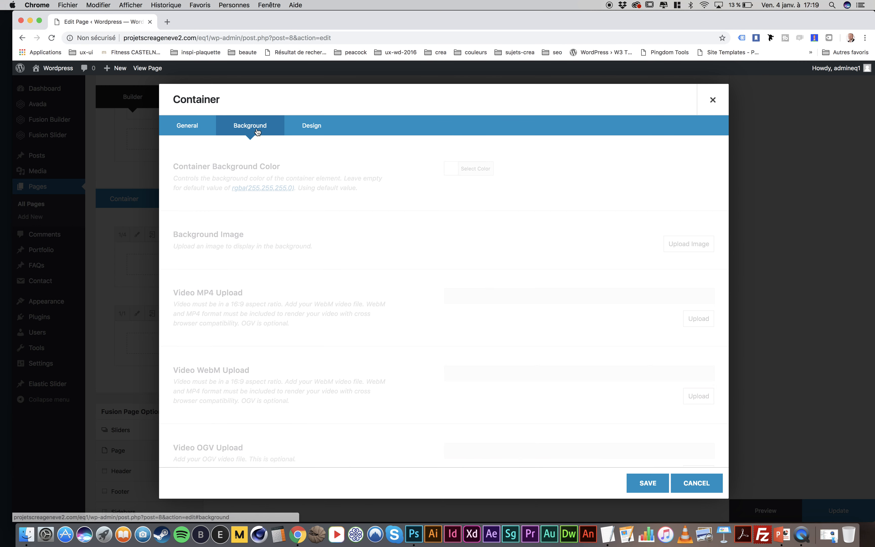
pyautogui.click(477, 169)
pyautogui.moveTo(461, 200); pyautogui.dragTo(445, 200)
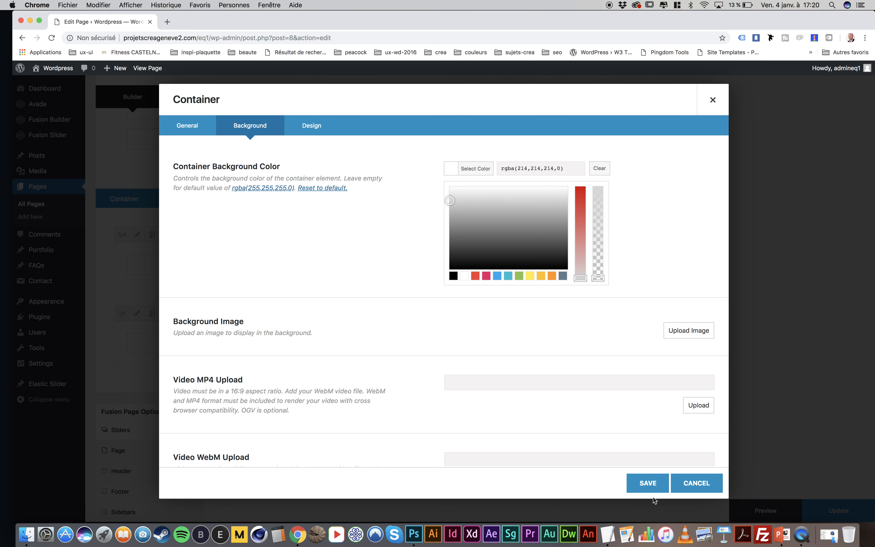
pyautogui.click(650, 481)
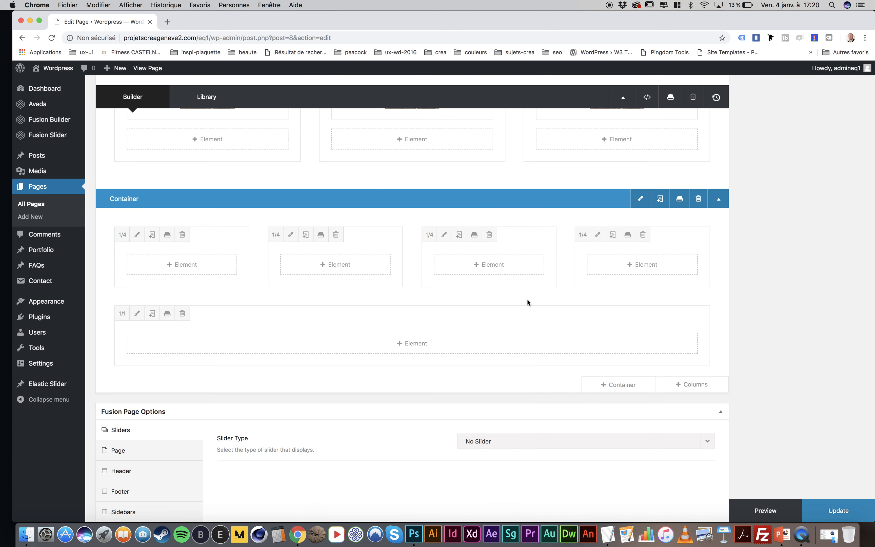
# Add an Image element showing hamburger-1.jpg from the media library to the first 1/4 column and save it
pyautogui.click(179, 264)
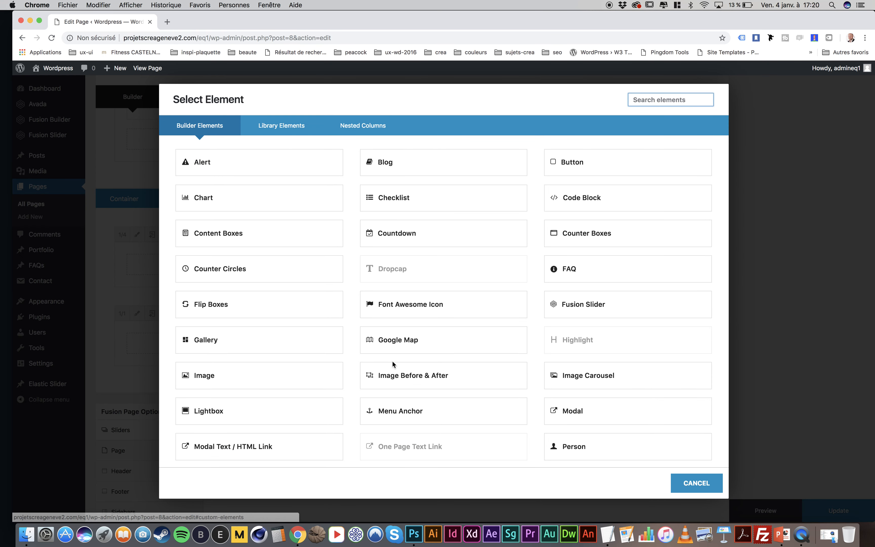
pyautogui.scroll(-1, 392, 361)
pyautogui.click(266, 383)
pyautogui.click(693, 176)
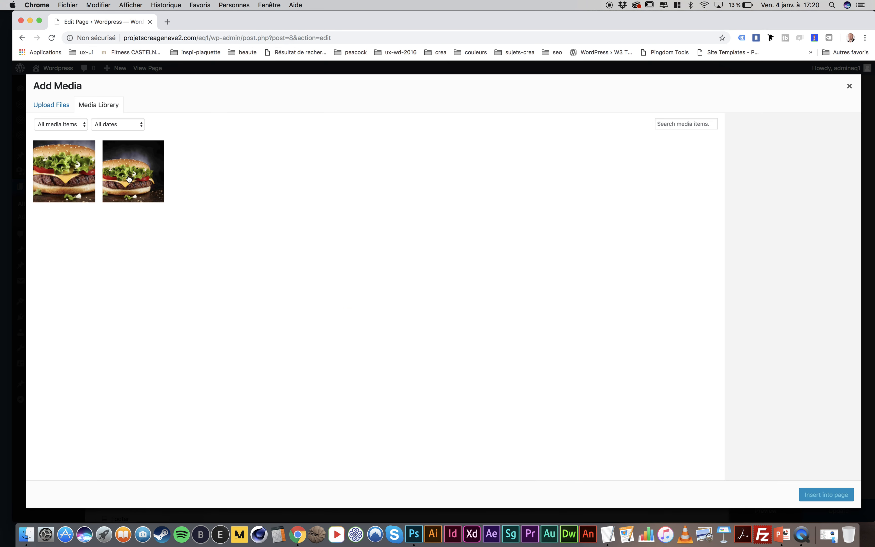
pyautogui.click(140, 173)
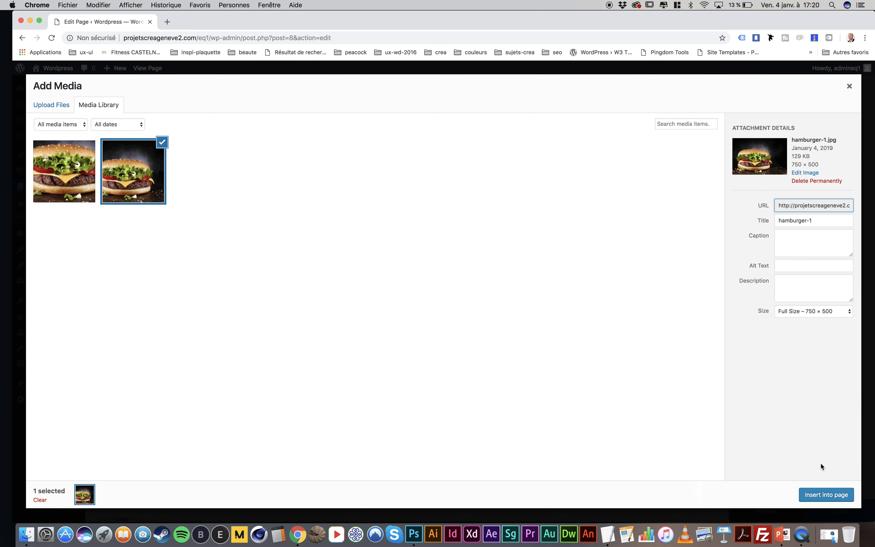
pyautogui.click(826, 495)
pyautogui.click(647, 481)
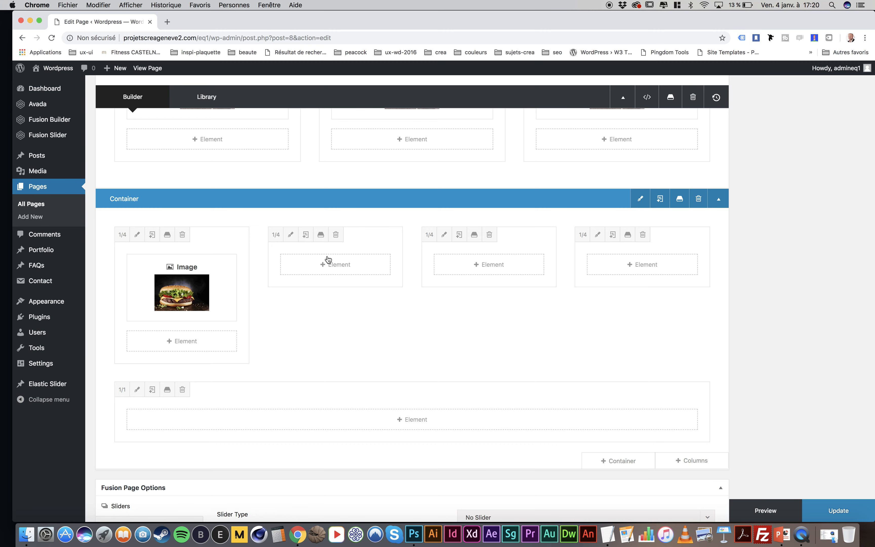
# Add a Text Block to the second 1/4 column, replacing its content with the copied Number Of Inline Columns description, and save it
pyautogui.click(336, 266)
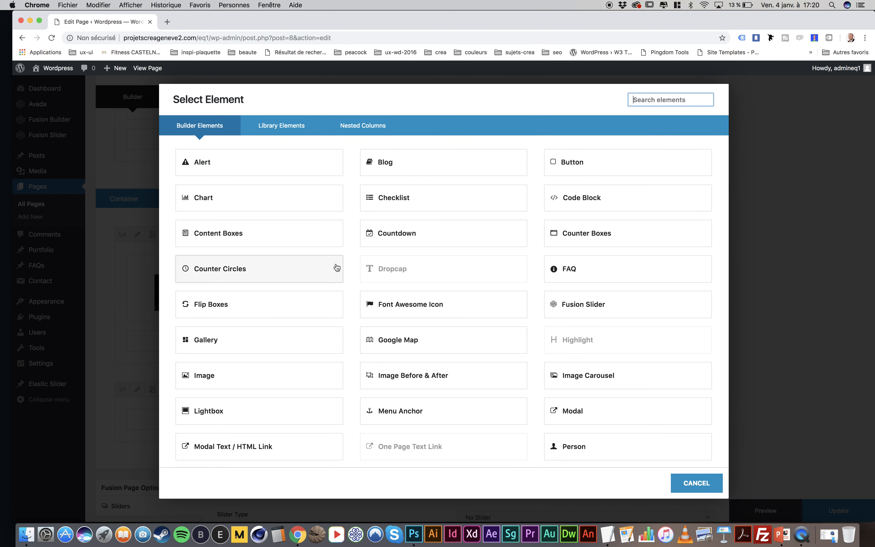
pyautogui.scroll(-10, 336, 267)
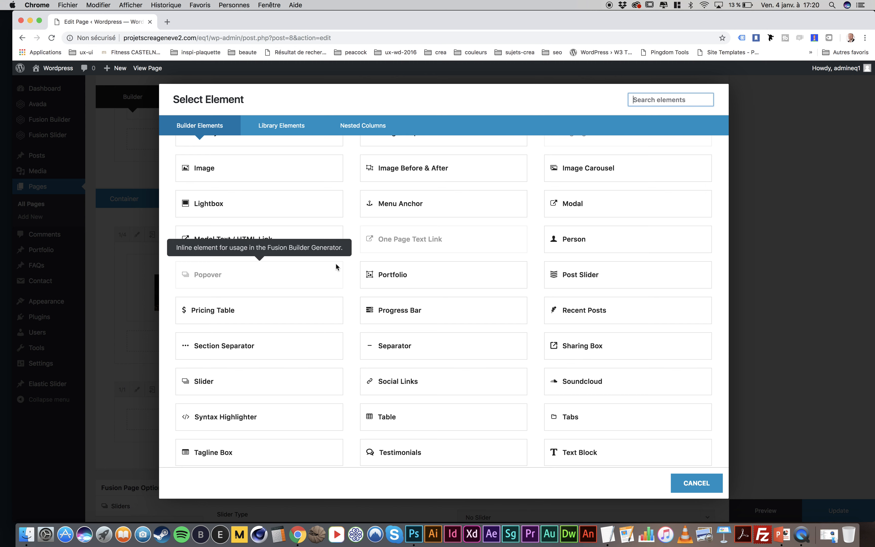
pyautogui.click(620, 311)
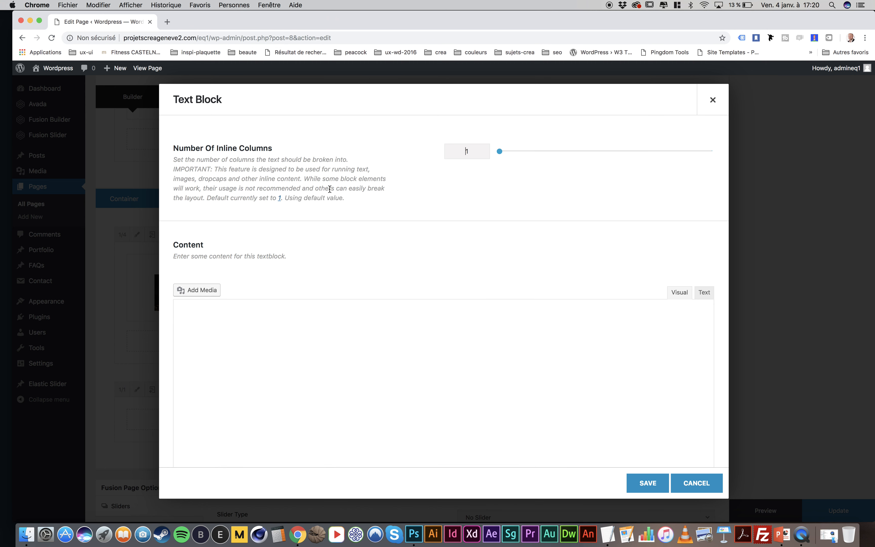
pyautogui.moveTo(348, 196); pyautogui.dragTo(175, 160)
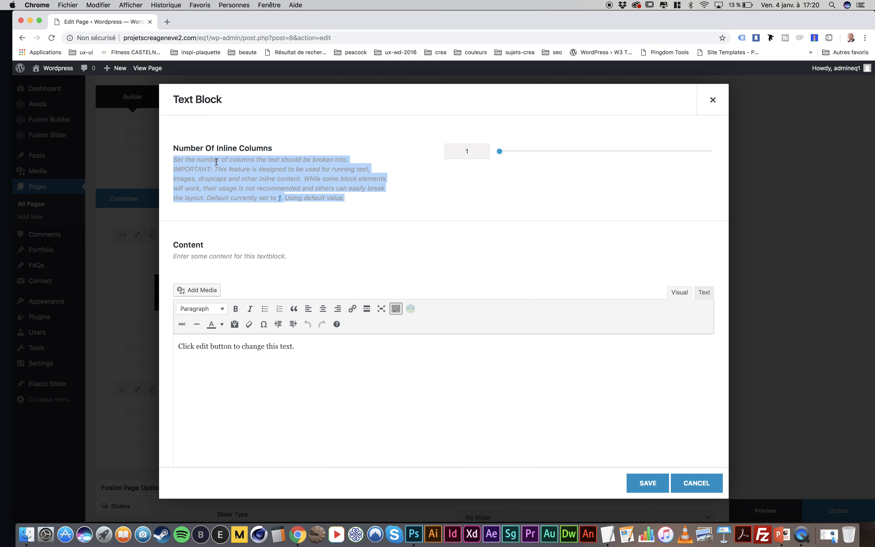
pyautogui.click(705, 294)
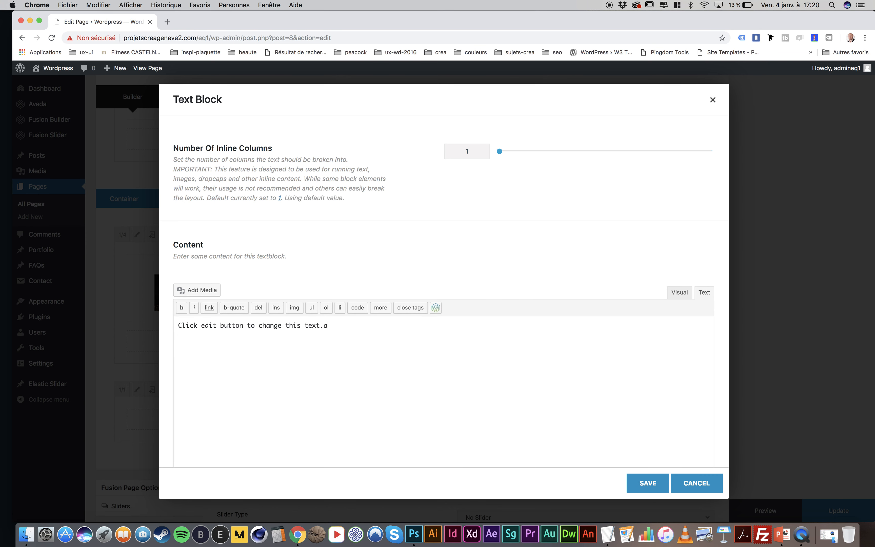
pyautogui.press('super+a')
pyautogui.write('Set the number of columns the text should be broken into. IMPORTANT: This feature is designed to be used for running text, images, dropcaps and other inline content. While some block elements will work, their usage is not recommended and others can easily break the layout. Default currently set to 1. Reset to default.Using default value.')
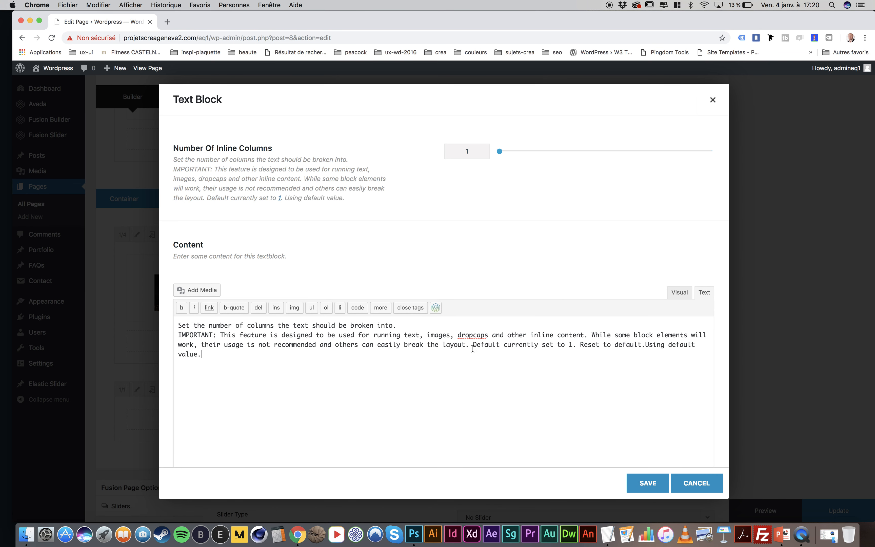
pyautogui.click(647, 483)
# Add a Text Block to the third 1/4 column with ACCUEIL, A PROPOS, SERVICES and CONTACT on separate lines
pyautogui.click(494, 261)
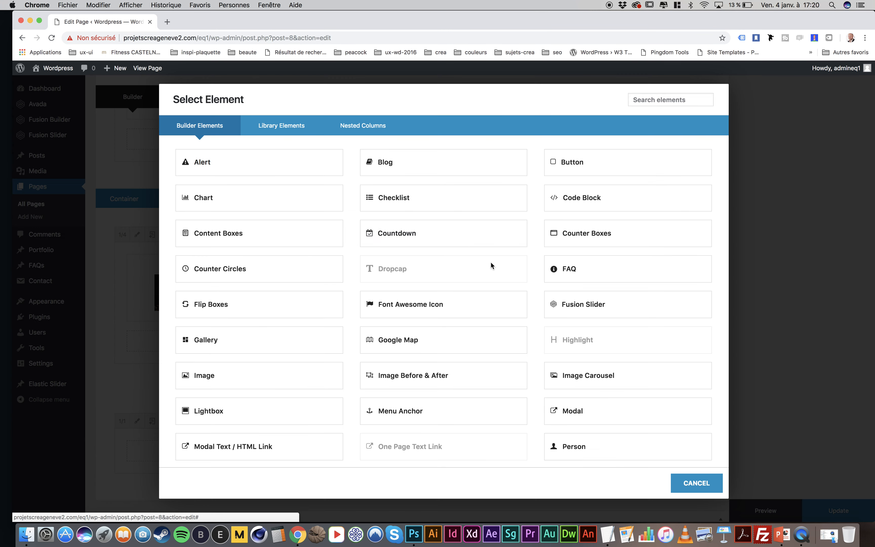
pyautogui.scroll(-8, 490, 265)
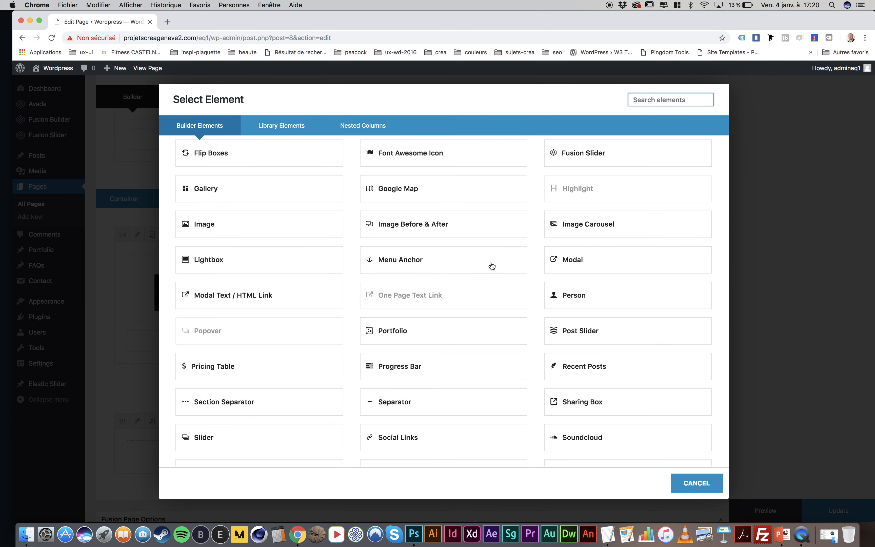
pyautogui.scroll(-2, 491, 266)
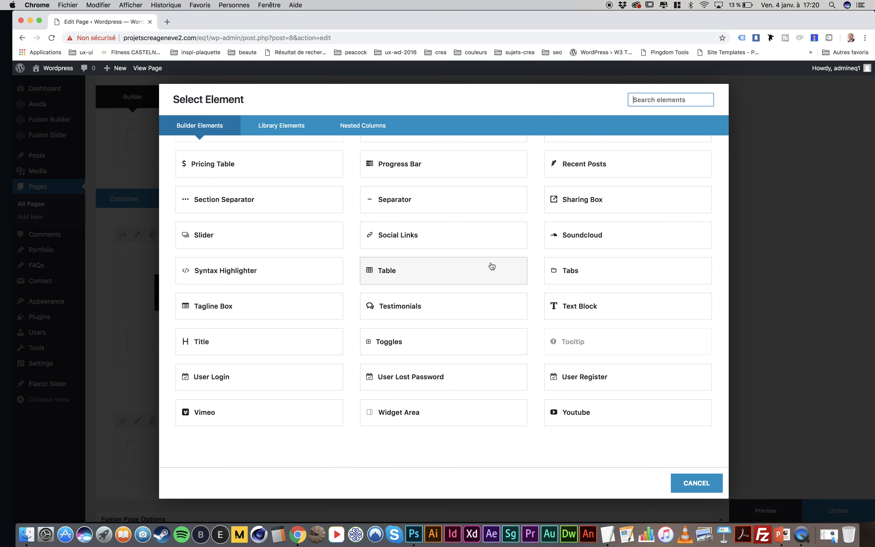
pyautogui.click(586, 304)
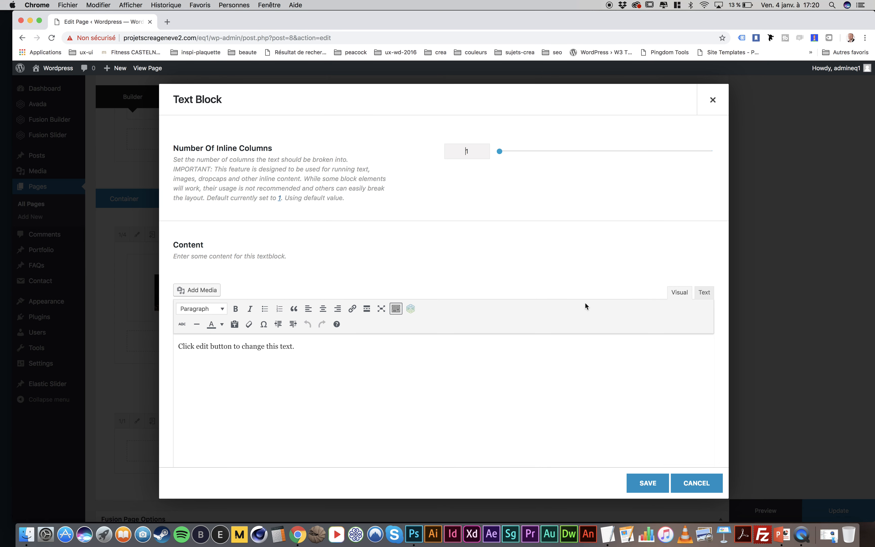
pyautogui.click(703, 294)
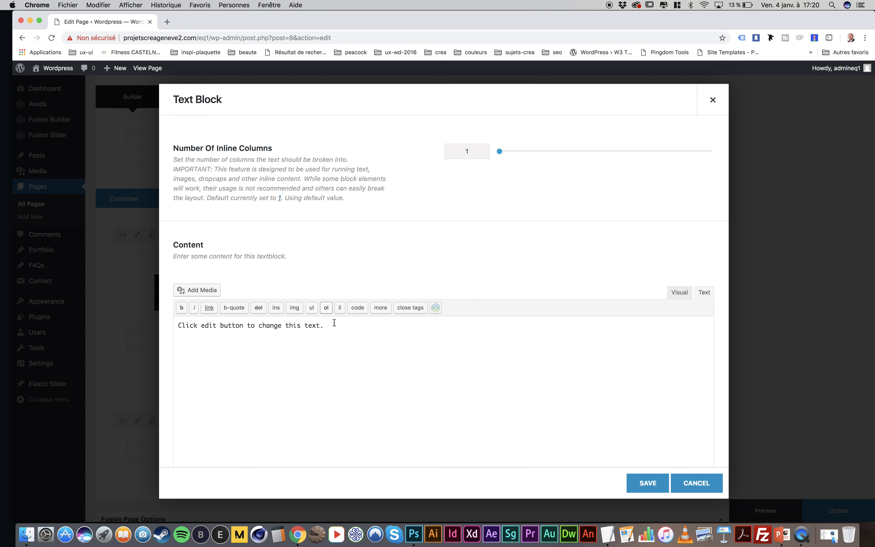
pyautogui.moveTo(334, 323); pyautogui.dragTo(126, 284)
pyautogui.write('A PROPOS')
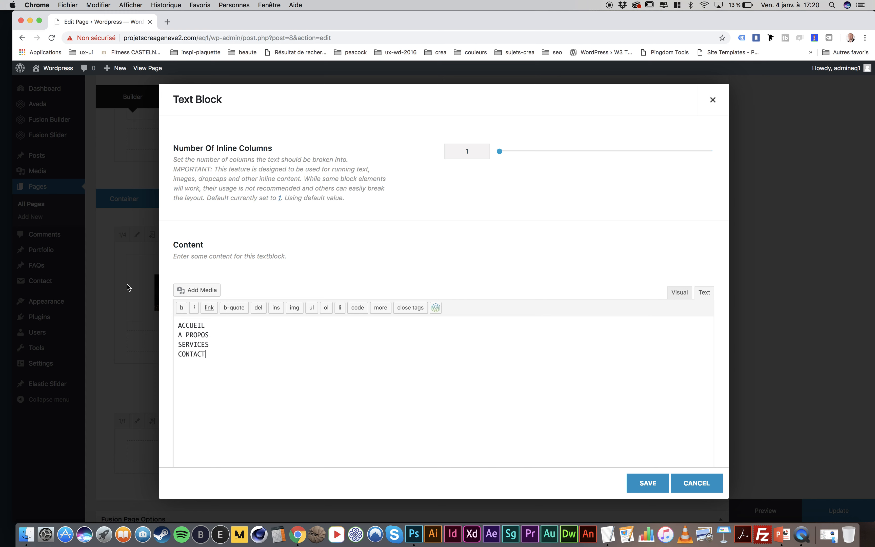
# Link the ACCUEIL line of the text block to the existing Accueil page
pyautogui.moveTo(211, 325); pyautogui.dragTo(161, 319)
pyautogui.click(209, 307)
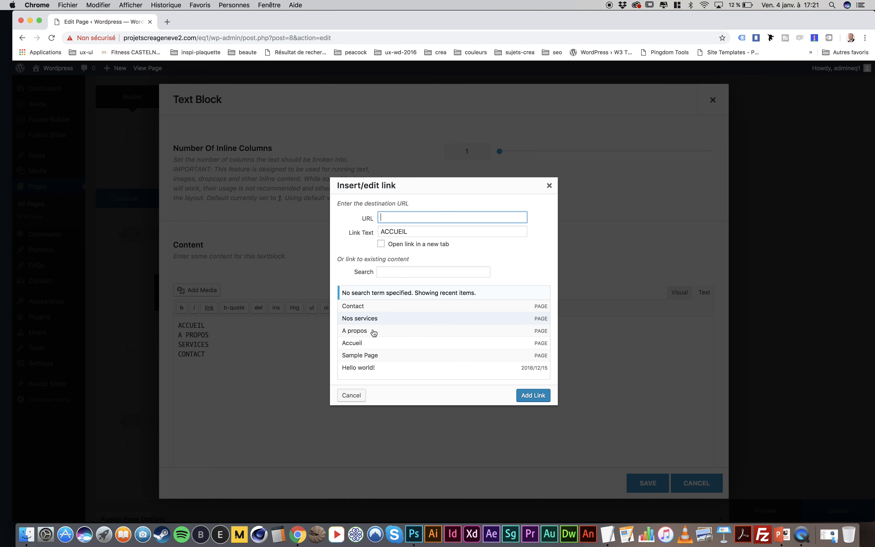
pyautogui.click(368, 345)
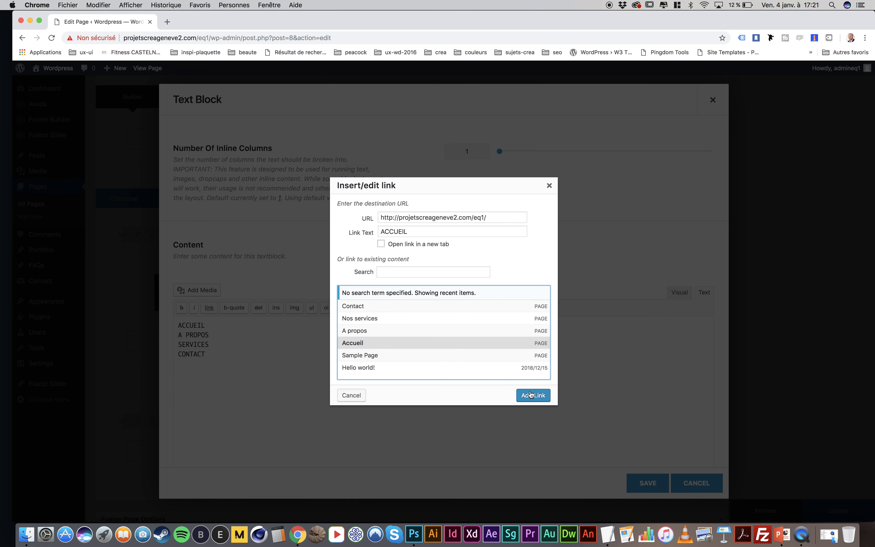
pyautogui.click(531, 395)
# Link the A PROPOS line of the text block to the existing A propos page
pyautogui.moveTo(213, 335); pyautogui.dragTo(177, 334)
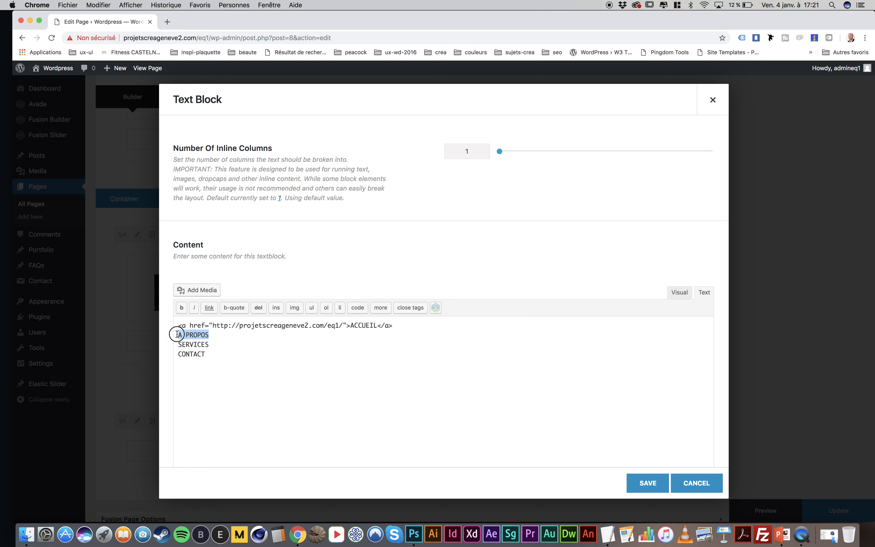
pyautogui.click(209, 307)
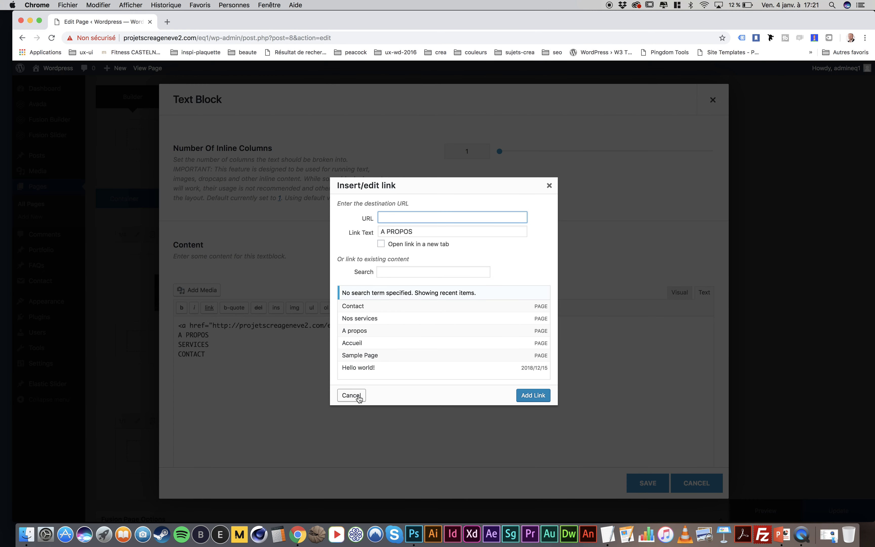
pyautogui.click(368, 332)
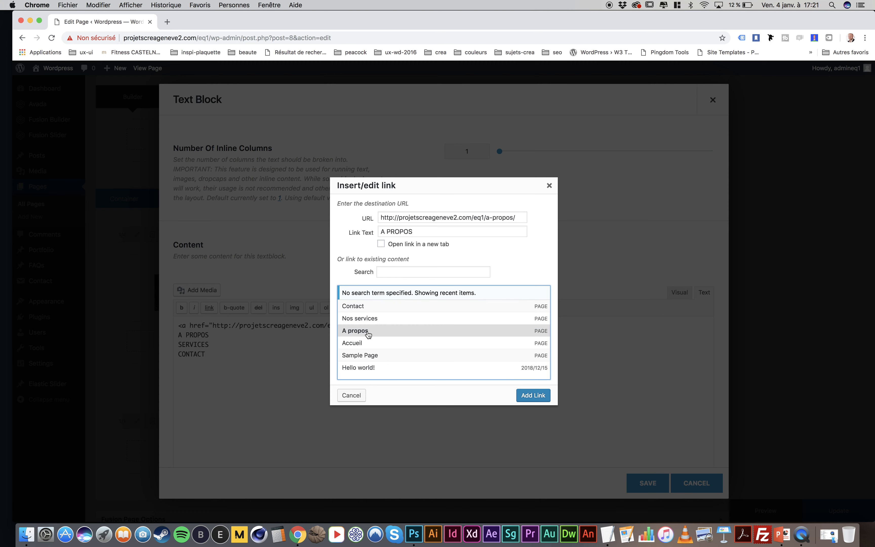
pyautogui.click(533, 395)
# Link the SERVICES line of the text block to the existing Nos services page
pyautogui.moveTo(221, 347); pyautogui.dragTo(172, 349)
pyautogui.click(209, 309)
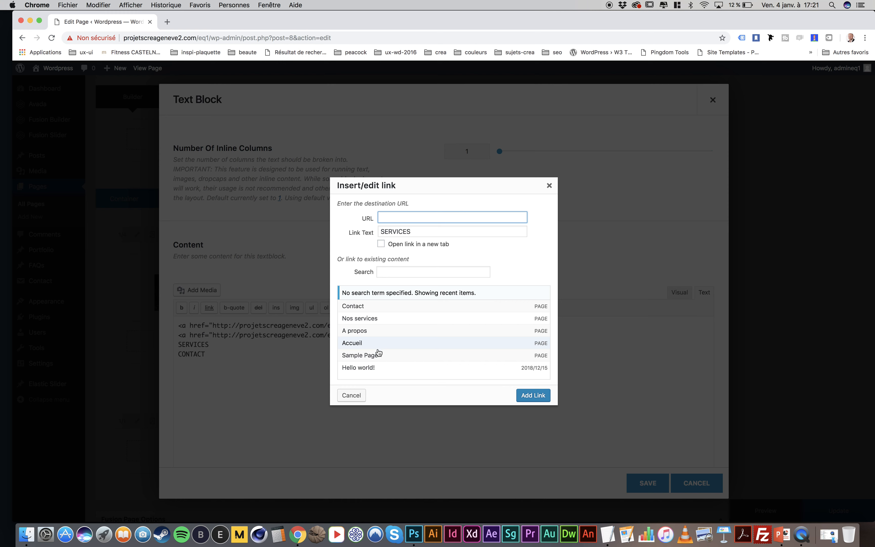
pyautogui.click(371, 318)
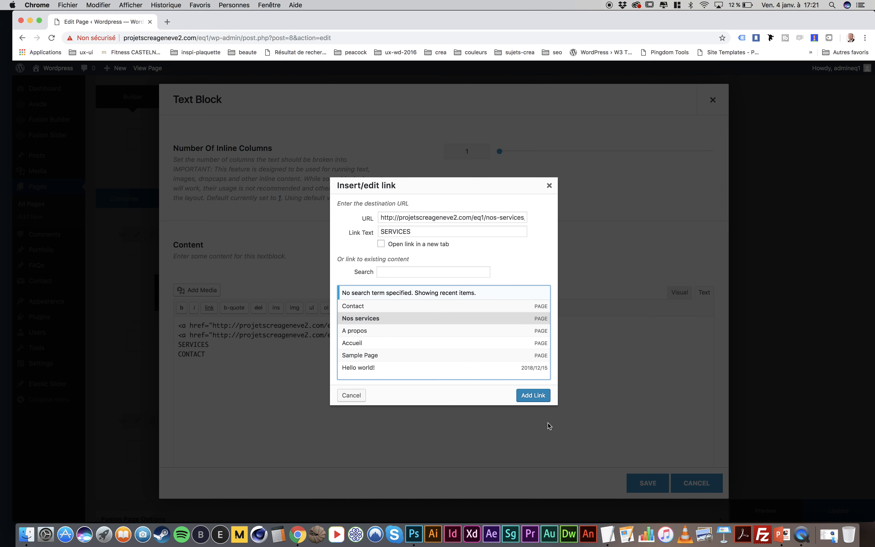
pyautogui.click(533, 395)
# Link the CONTACT line of the text block to the existing Contact page
pyautogui.moveTo(208, 354); pyautogui.dragTo(173, 355)
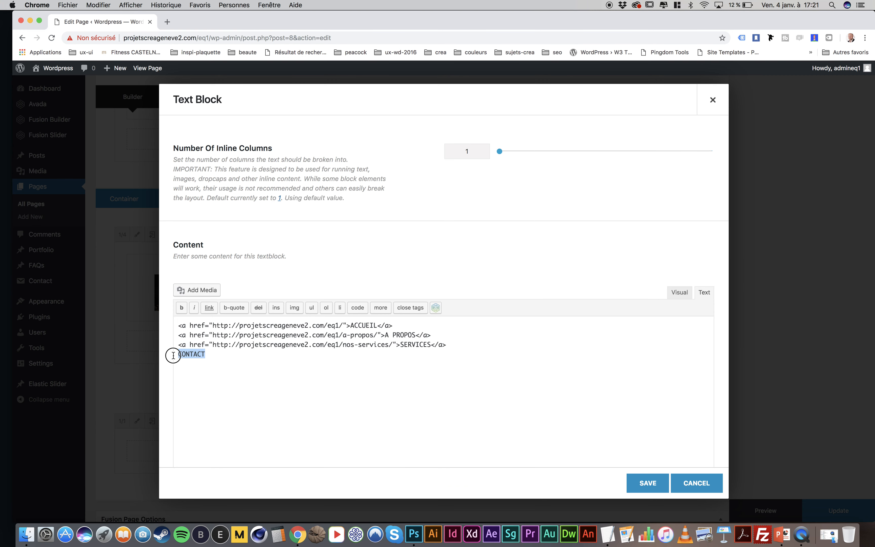
pyautogui.click(209, 307)
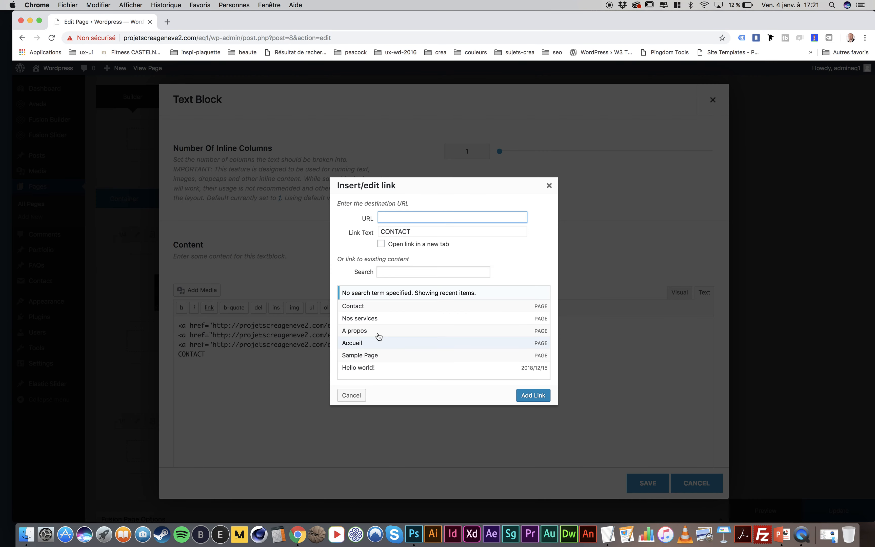
pyautogui.click(375, 310)
pyautogui.click(540, 397)
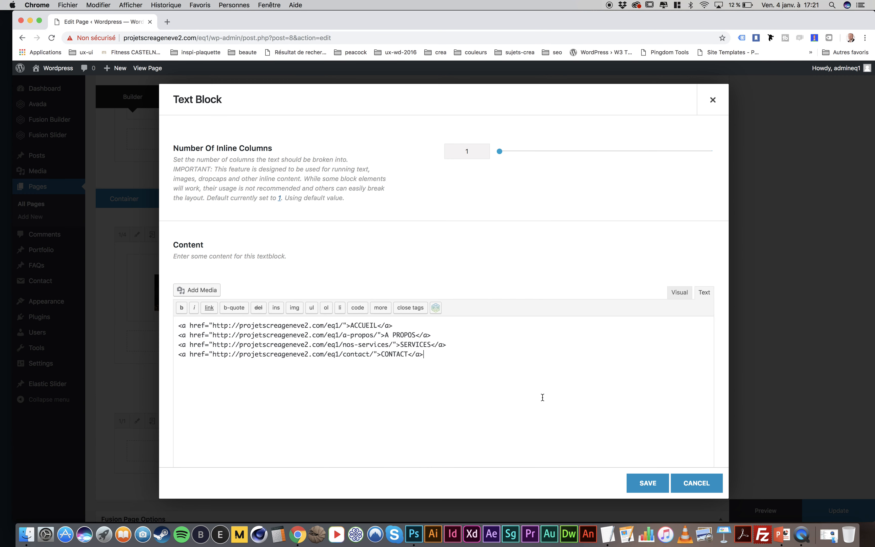
# Change the SERVICES link text to NOS SERVICES and save the text block
pyautogui.click(400, 344)
pyautogui.write('NOS')
pyautogui.click(646, 477)
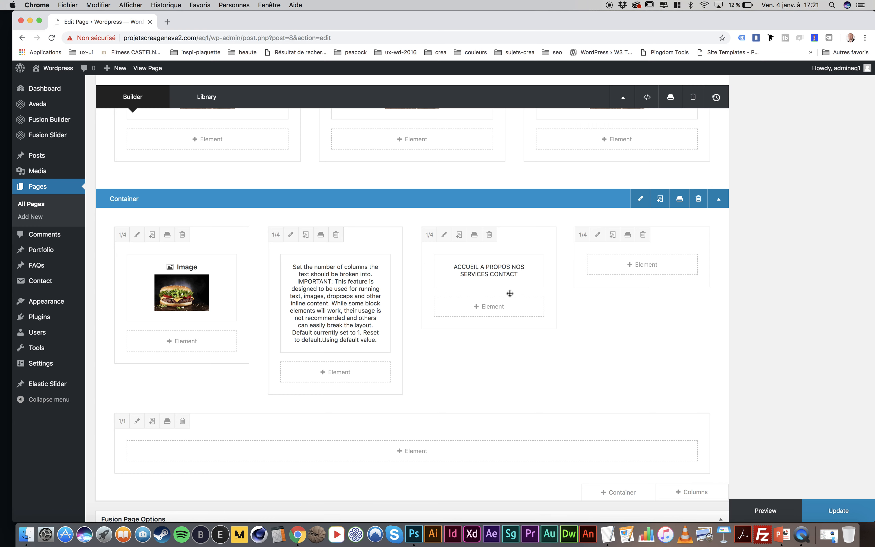
# Start adding an element to the fourth 1/4 column, and find a square Facebook logo through a Google image search in a new tab
pyautogui.click(643, 263)
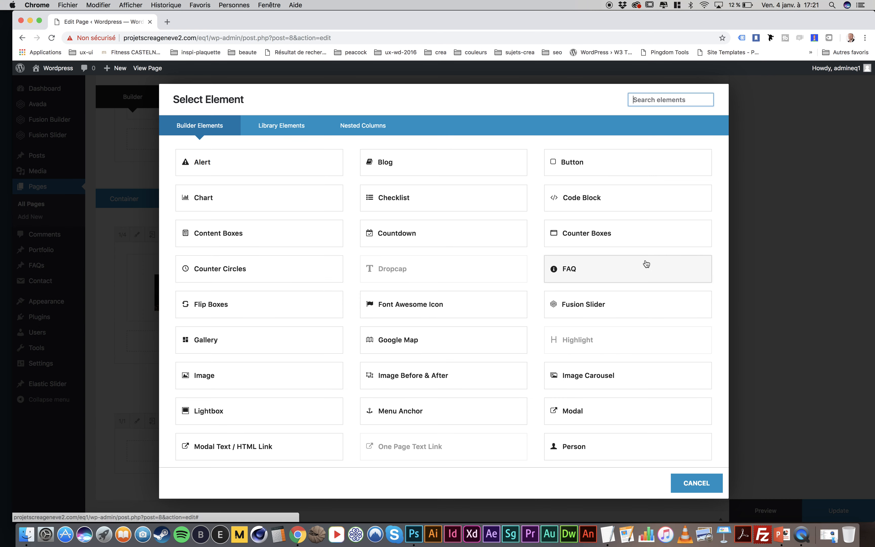
pyautogui.click(173, 22)
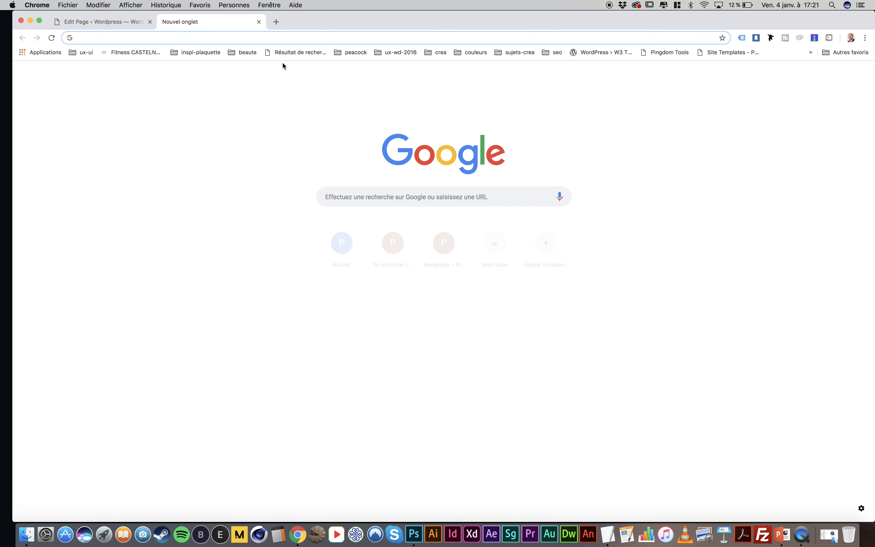
pyautogui.write('facebook')
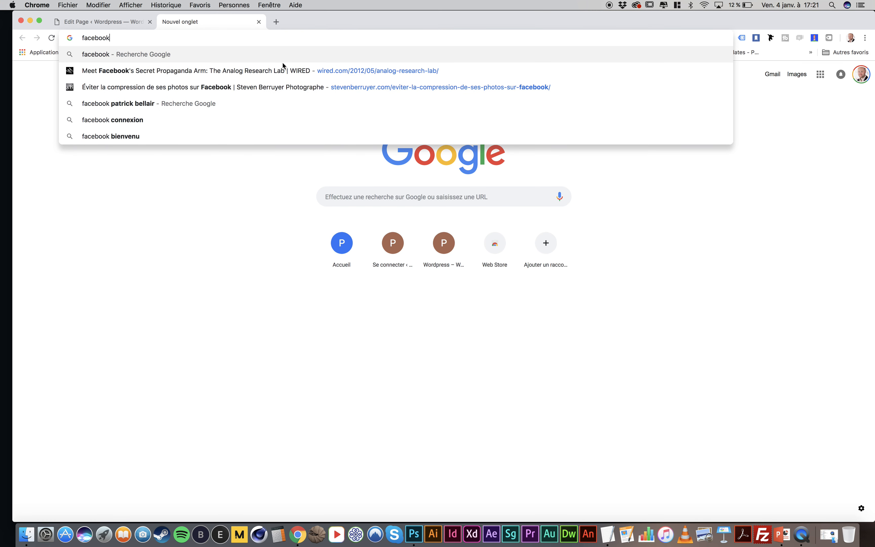
pyautogui.press('Return')
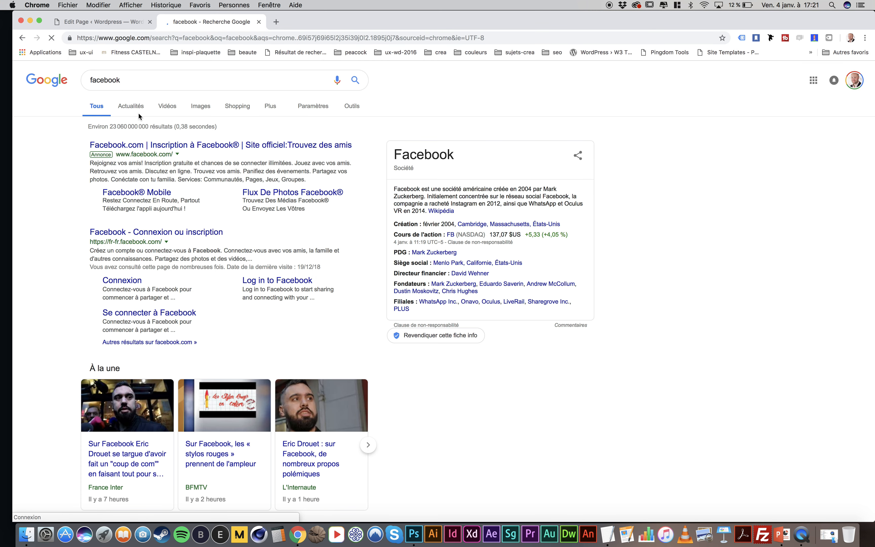
pyautogui.click(198, 109)
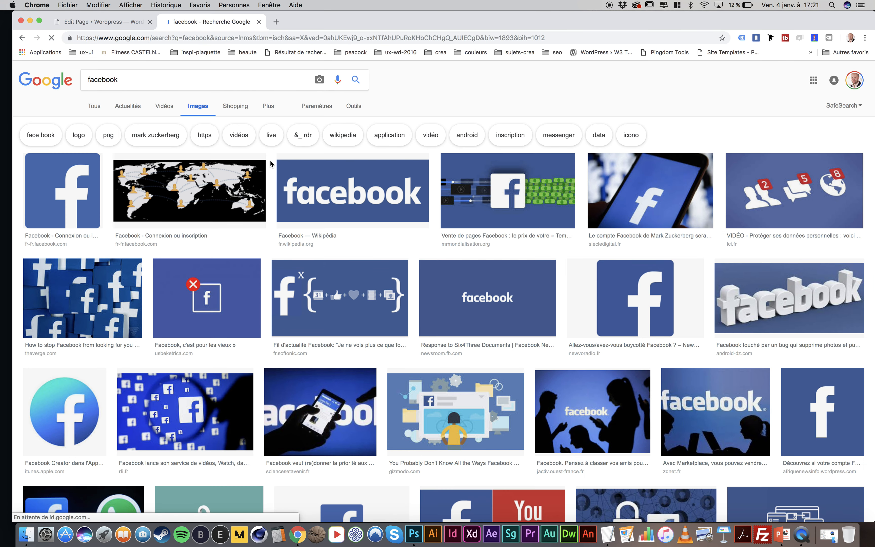
pyautogui.click(78, 196)
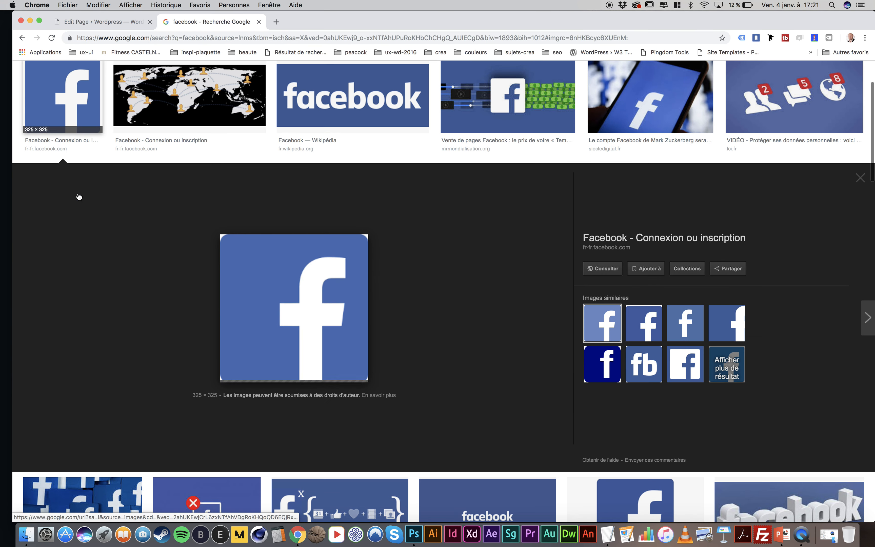
pyautogui.rightClick(293, 288)
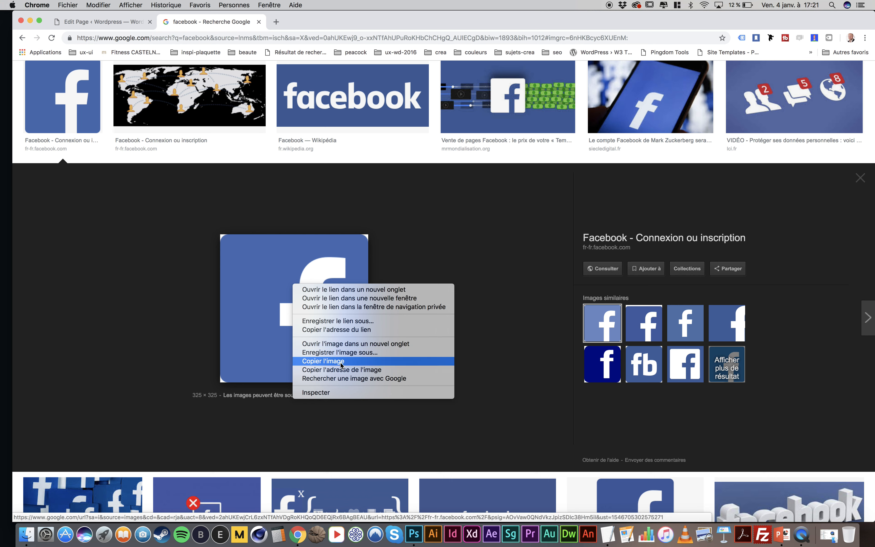
pyautogui.click(342, 352)
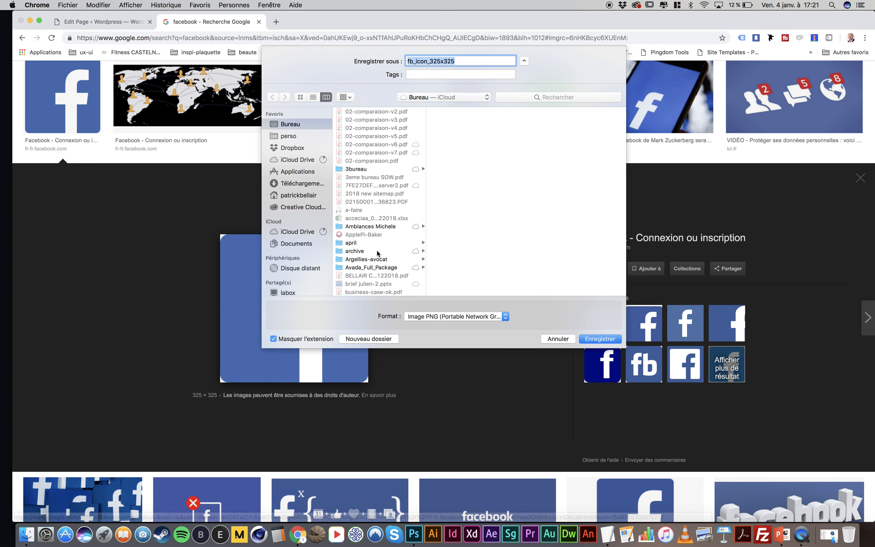
pyautogui.scroll(-10, 356, 187)
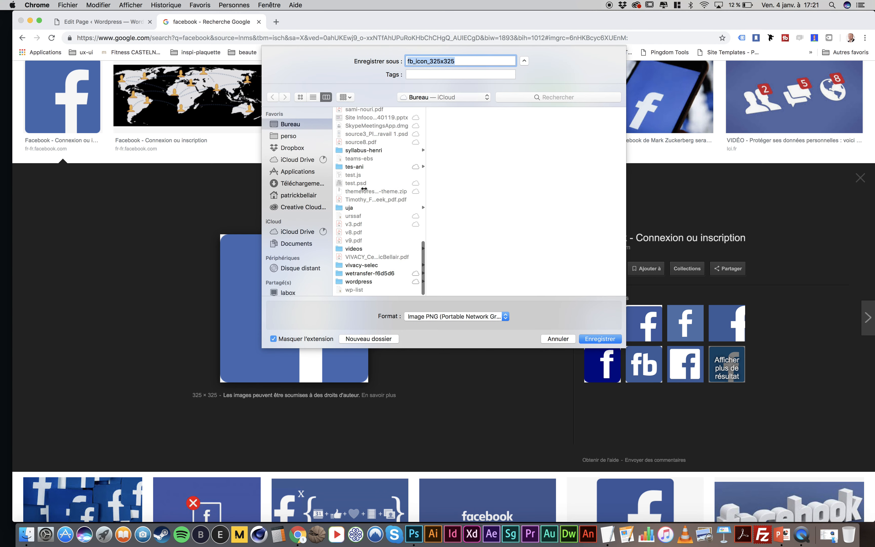
pyautogui.scroll(3, 364, 189)
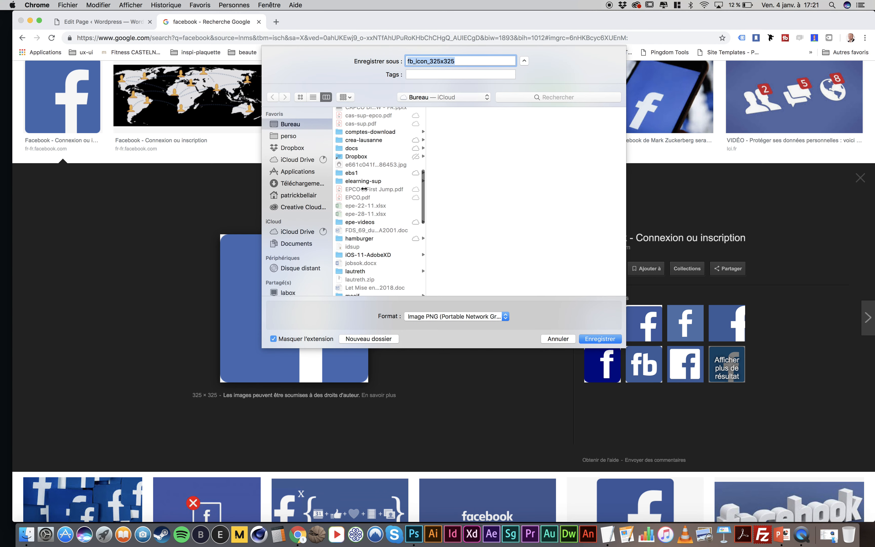
pyautogui.click(357, 246)
pyautogui.click(358, 238)
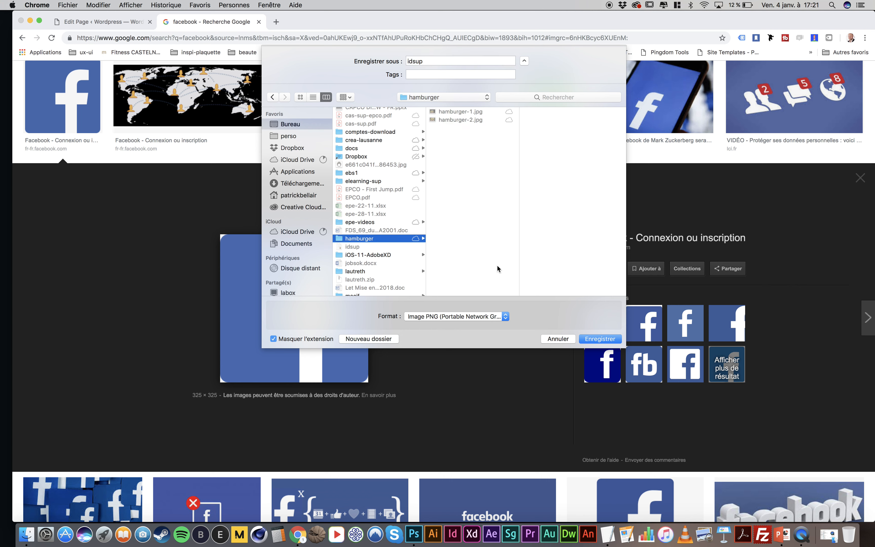
pyautogui.click(438, 60)
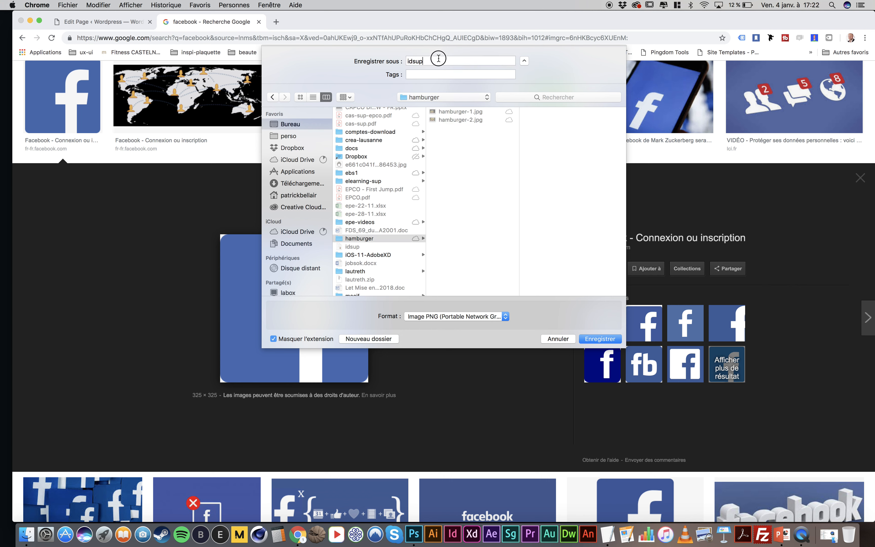
pyautogui.click(558, 344)
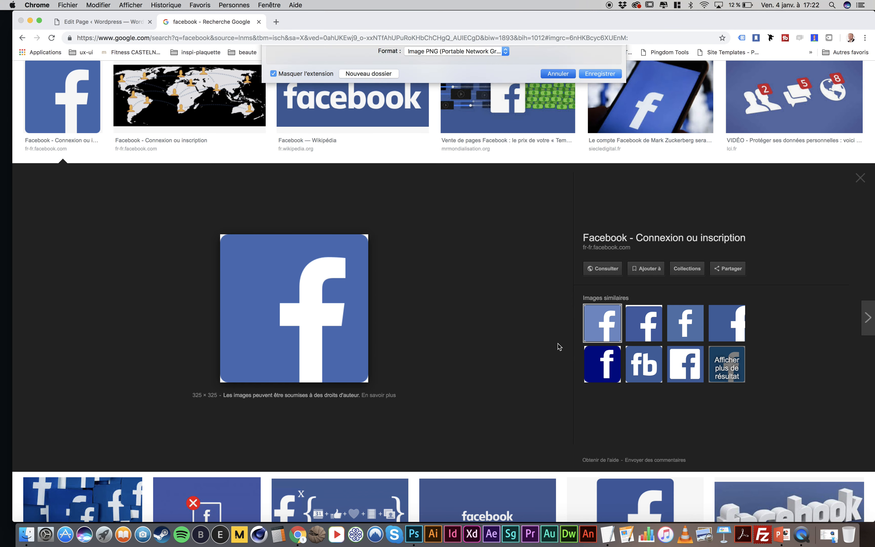
pyautogui.rightClick(280, 276)
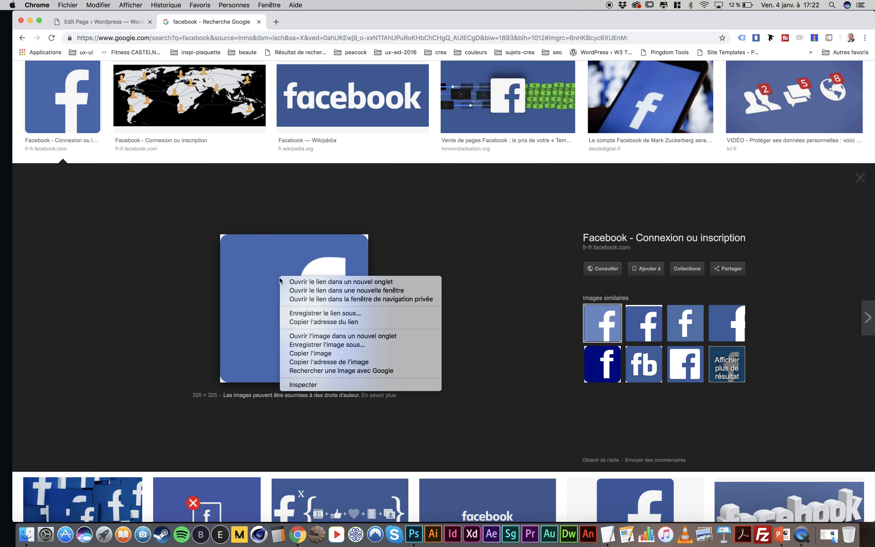
pyautogui.click(326, 313)
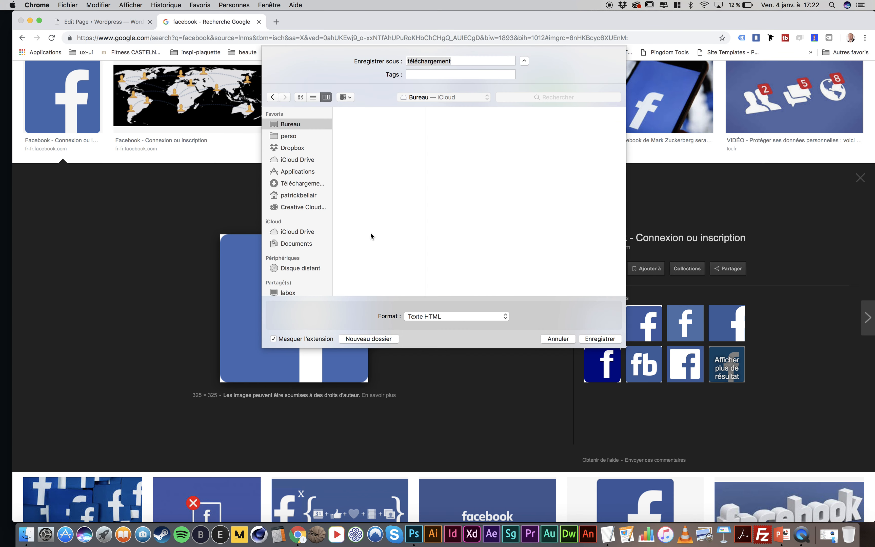
pyautogui.click(558, 336)
# Save the Facebook logo image as fb_icon_325x325 in PNG format in the hamburger folder on the desktop
pyautogui.rightClick(327, 324)
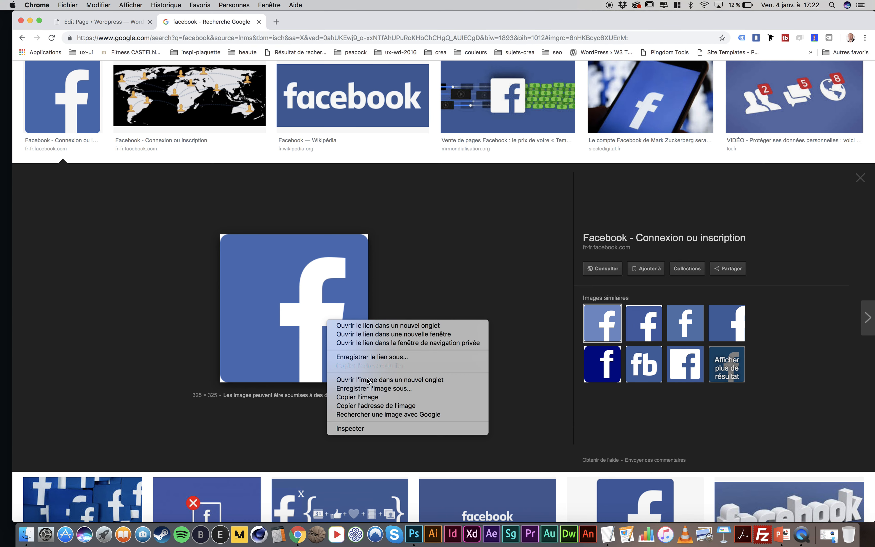
pyautogui.click(372, 388)
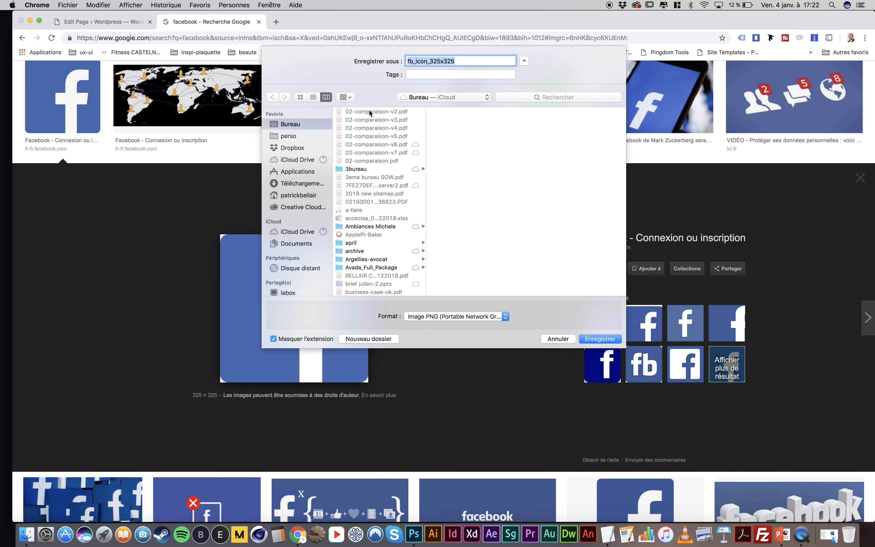
pyautogui.scroll(-15, 377, 200)
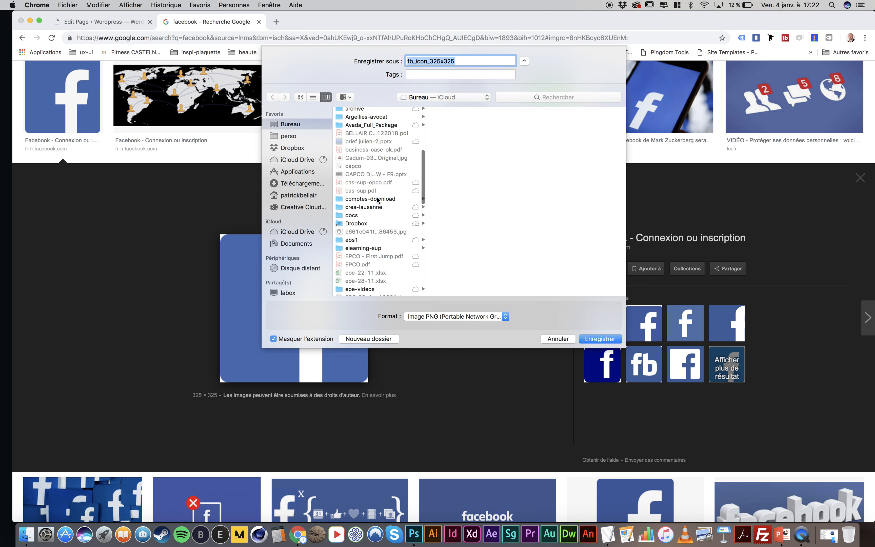
pyautogui.click(360, 242)
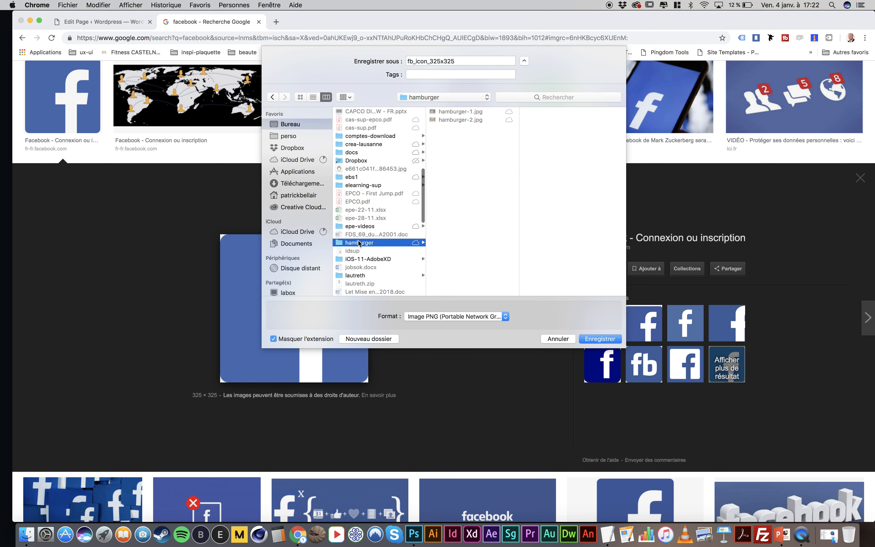
pyautogui.click(596, 339)
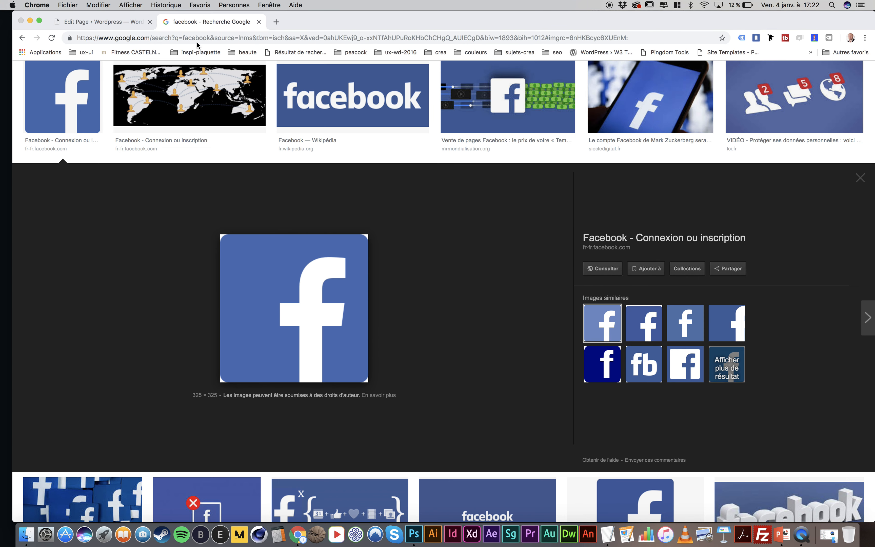
# Return to the WordPress page editor and add an Image element to the fourth 1/4 column
pyautogui.click(100, 22)
pyautogui.scroll(-4, 330, 273)
pyautogui.scroll(-2, 330, 273)
pyautogui.click(230, 208)
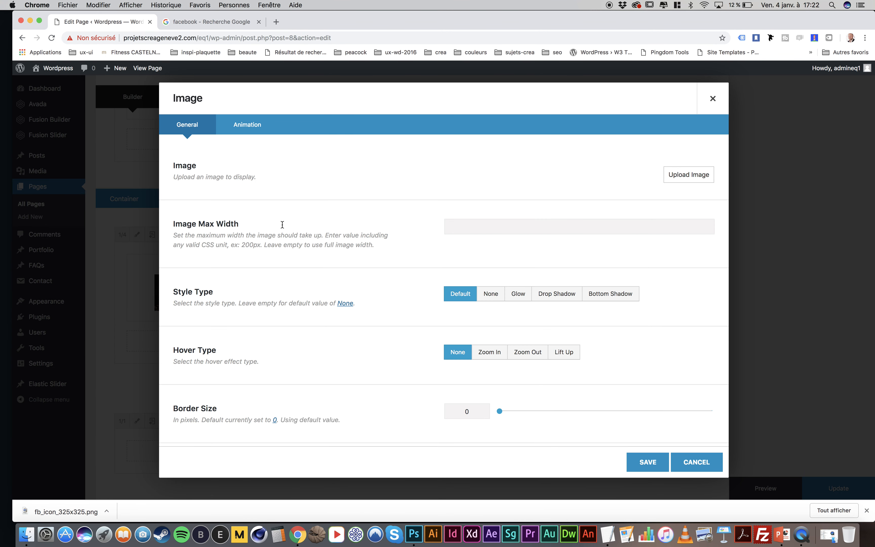
# Upload fb_icon_325x325.png from the desktop's hamburger folder to the media library and insert it into the Image element
pyautogui.click(684, 175)
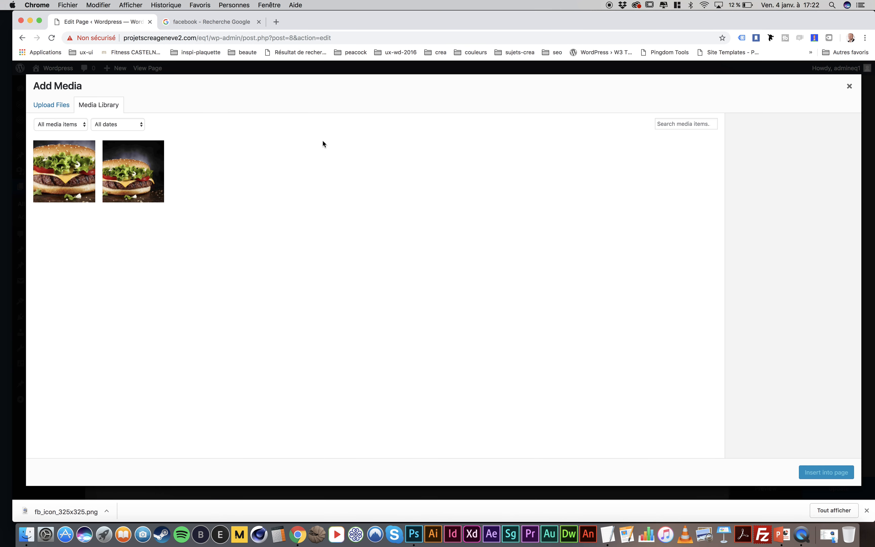
pyautogui.click(26, 535)
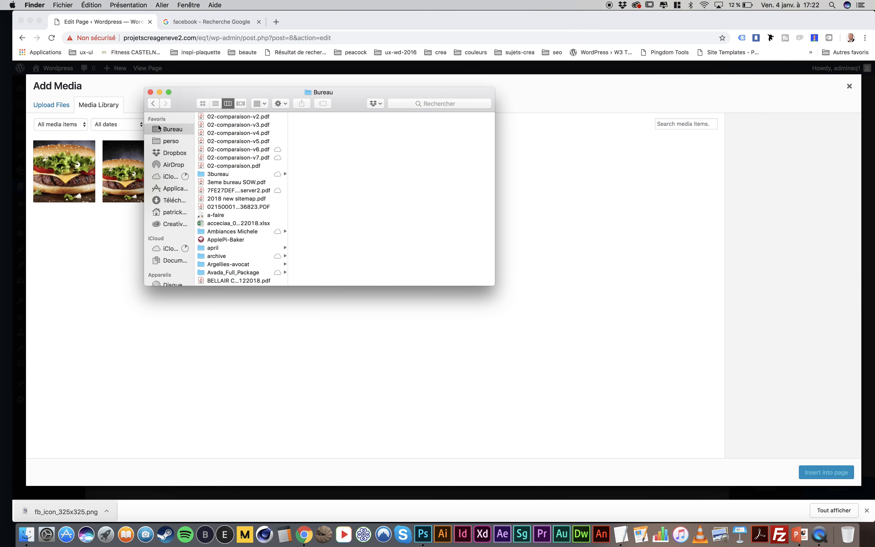
pyautogui.press('h')
pyautogui.click(327, 119)
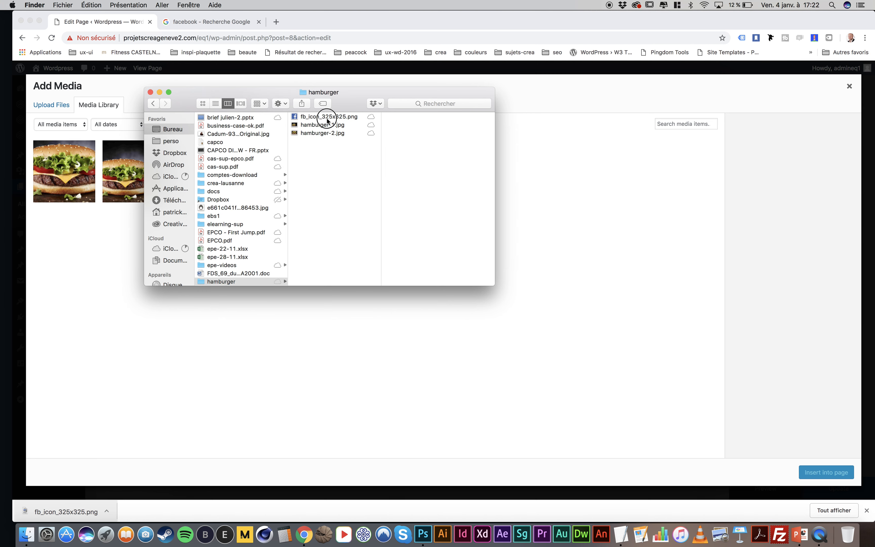
pyautogui.moveTo(327, 120); pyautogui.dragTo(404, 264)
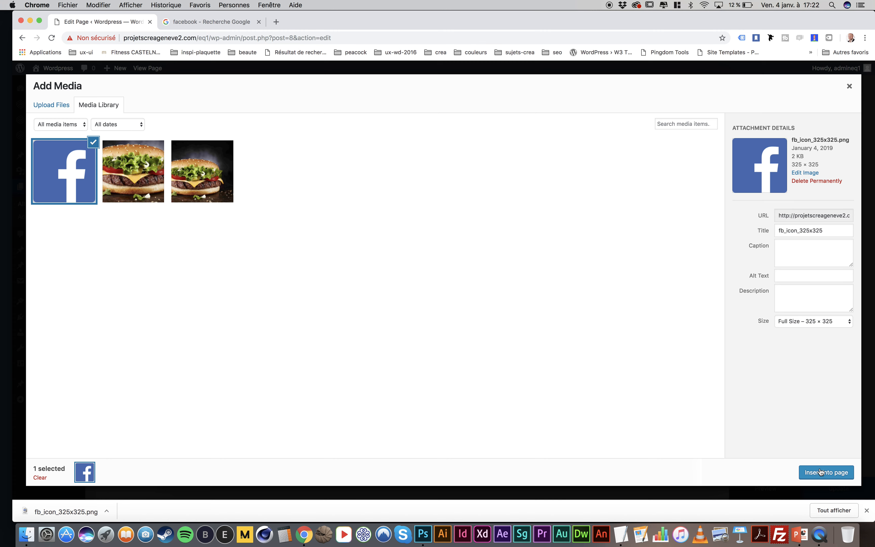
pyautogui.click(819, 474)
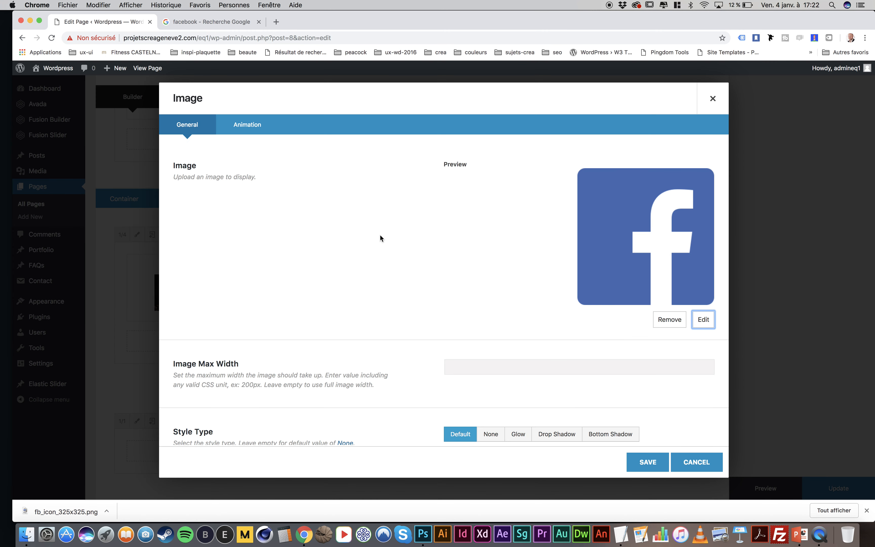
# Open Facebook's website from the Google search tab and copy its web address for the Image element's Picture Link URL
pyautogui.scroll(-12, 339, 202)
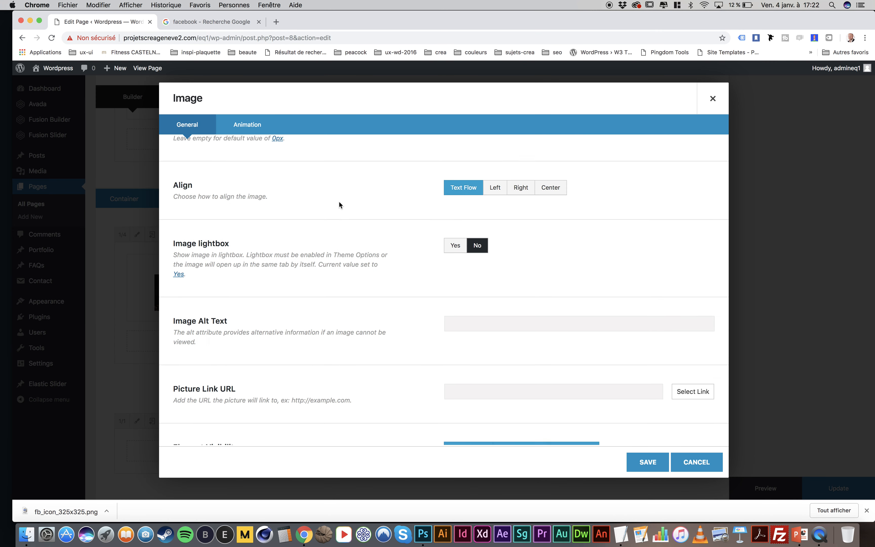
pyautogui.scroll(-3, 340, 206)
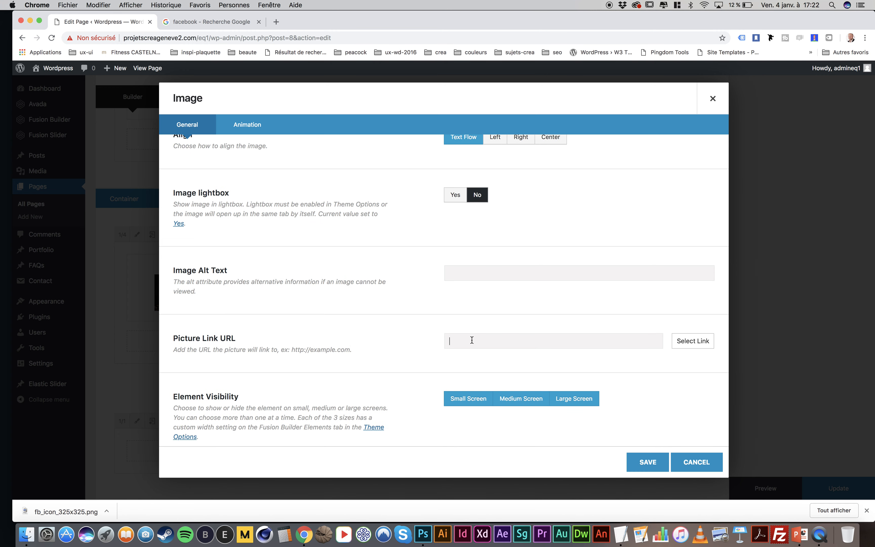
pyautogui.click(217, 22)
pyautogui.scroll(3, 145, 145)
pyautogui.click(29, 40)
pyautogui.click(141, 145)
pyautogui.click(141, 38)
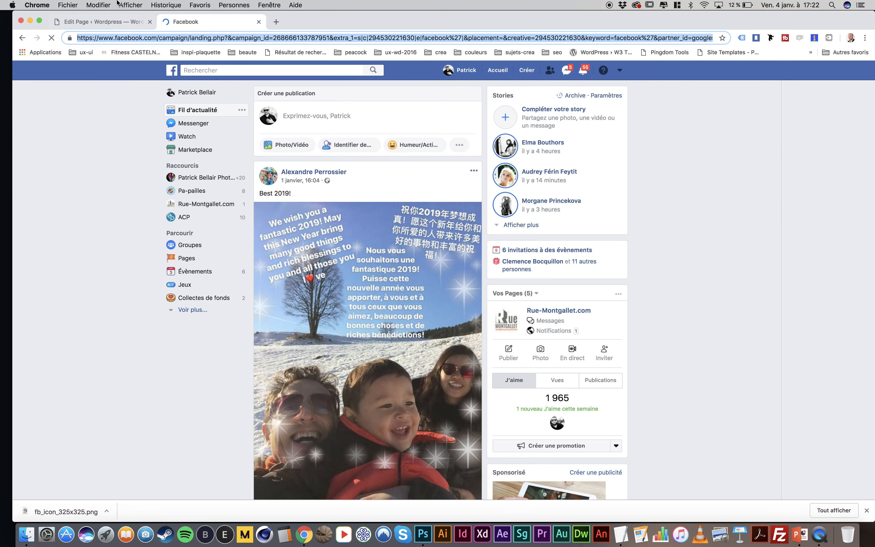
pyautogui.click(109, 29)
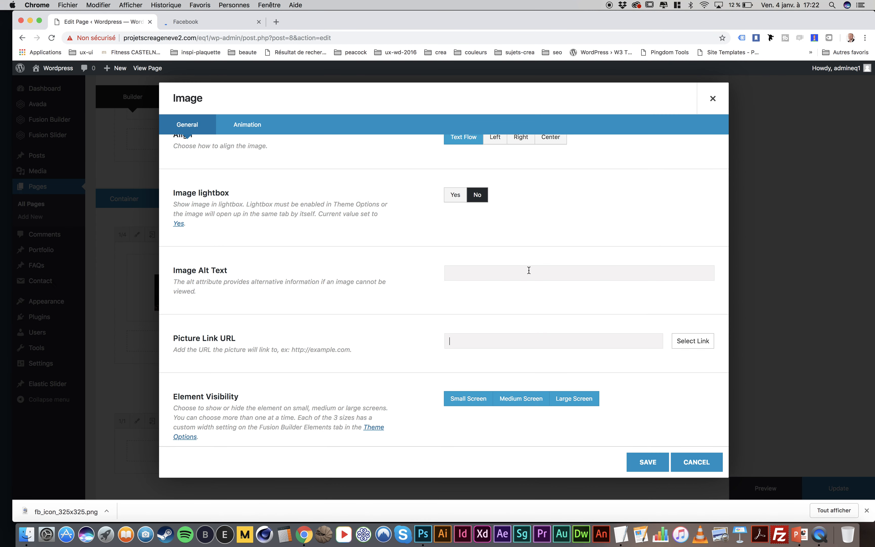
pyautogui.scroll(10, 529, 270)
pyautogui.scroll(-12, 500, 367)
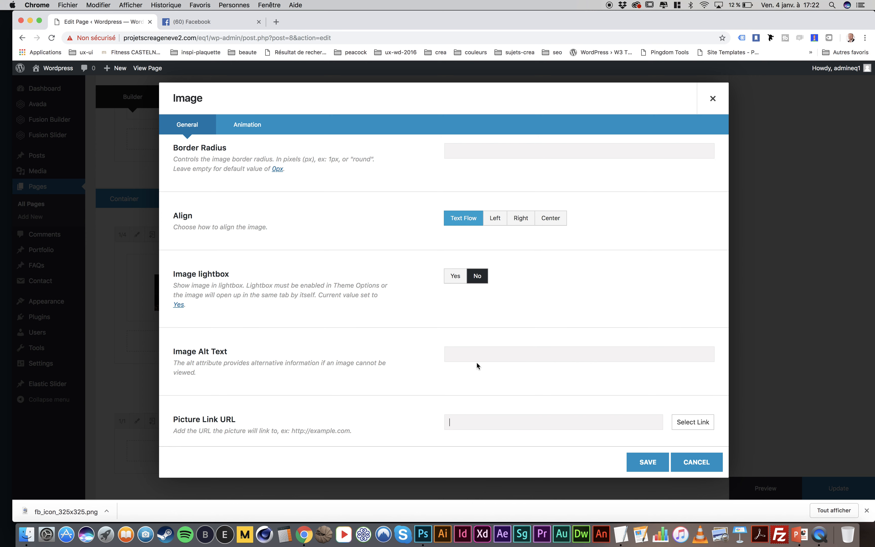
pyautogui.scroll(-3, 477, 365)
pyautogui.click(476, 372)
pyautogui.press('super+v')
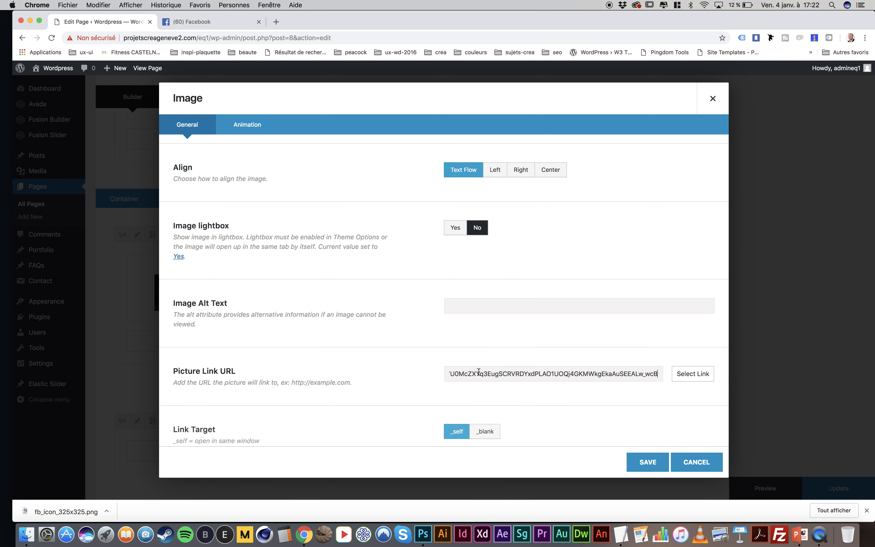
pyautogui.moveTo(659, 374); pyautogui.dragTo(527, 372)
pyautogui.press('BackSpace')
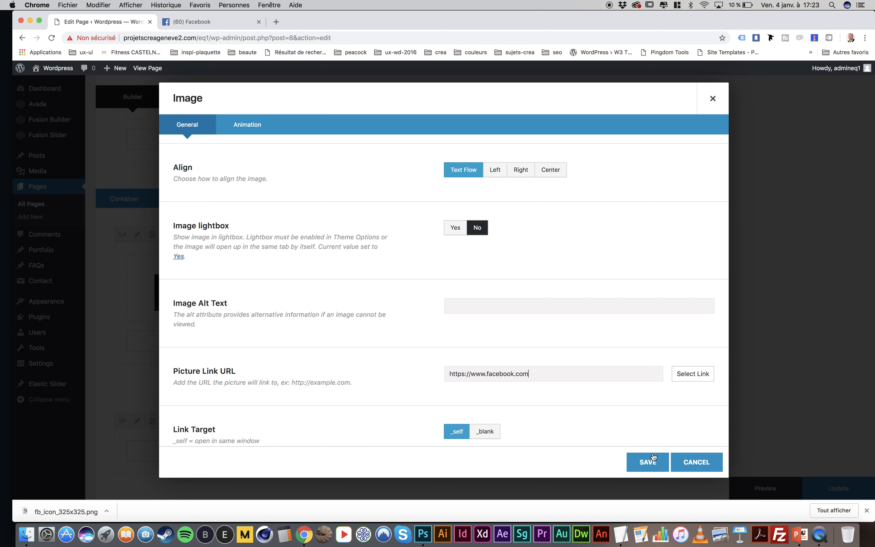
pyautogui.click(647, 462)
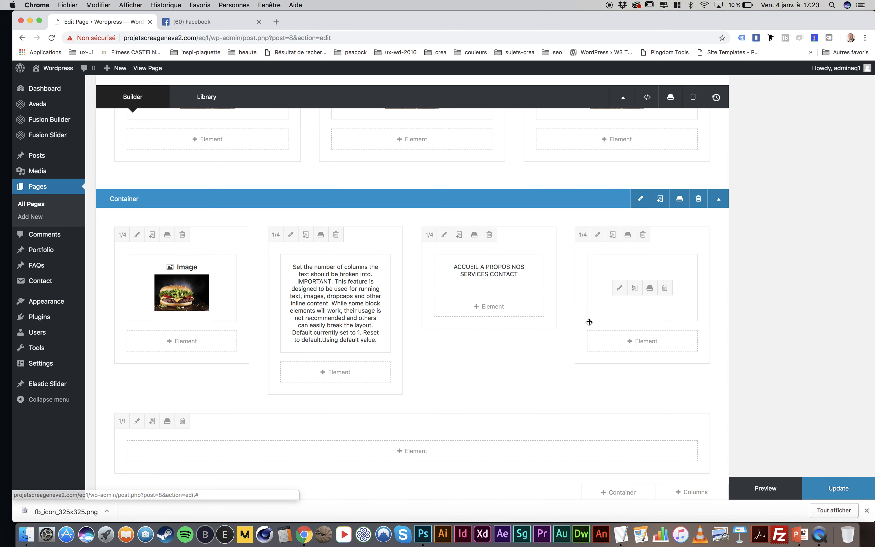
# Add a Text Block reading "COPYRIGHT Lorem ipsum" to the 1/1 column under the four 1/4 columns and save it
pyautogui.click(413, 456)
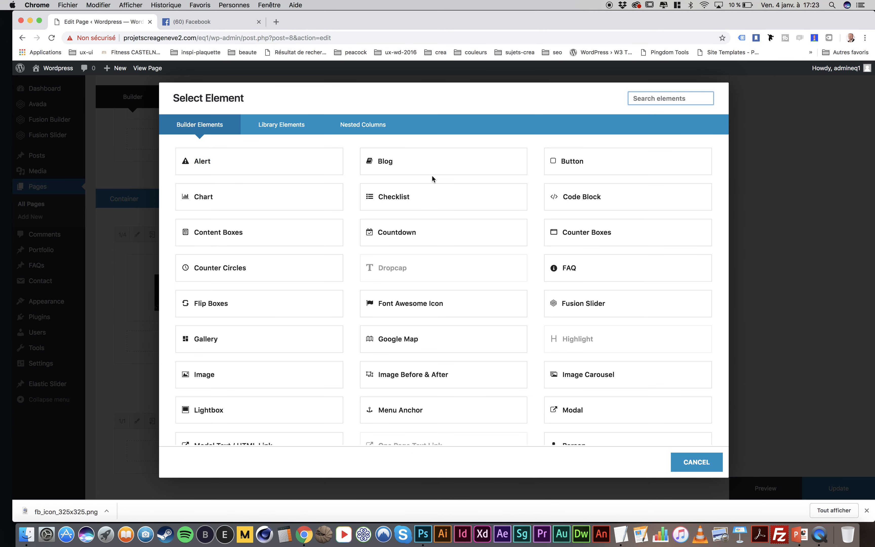
pyautogui.scroll(-5, 504, 243)
pyautogui.scroll(-5, 504, 242)
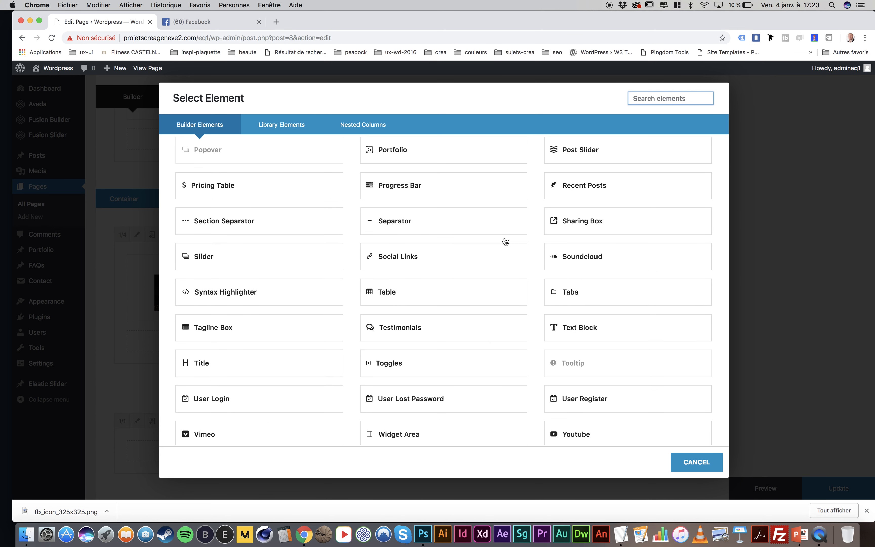
pyautogui.click(583, 289)
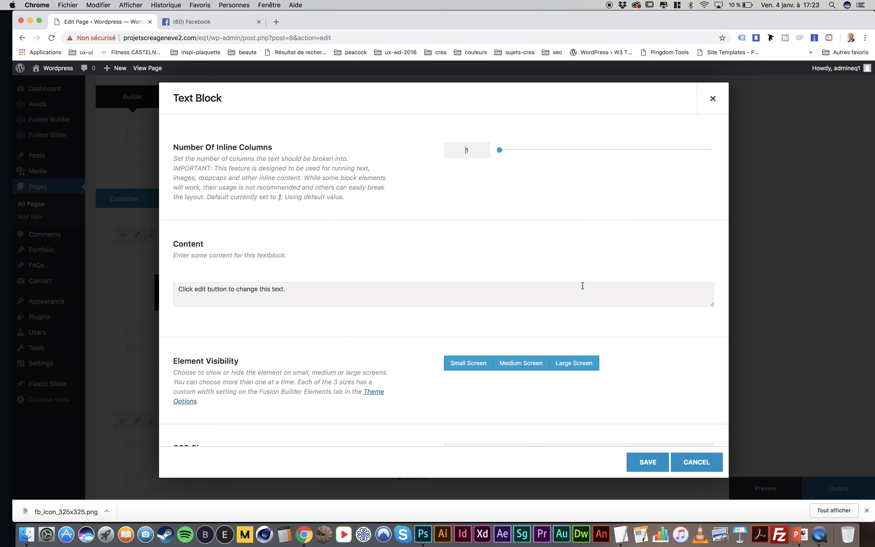
pyautogui.click(322, 344)
pyautogui.write('COPYRIGHT Lorem ipsum')
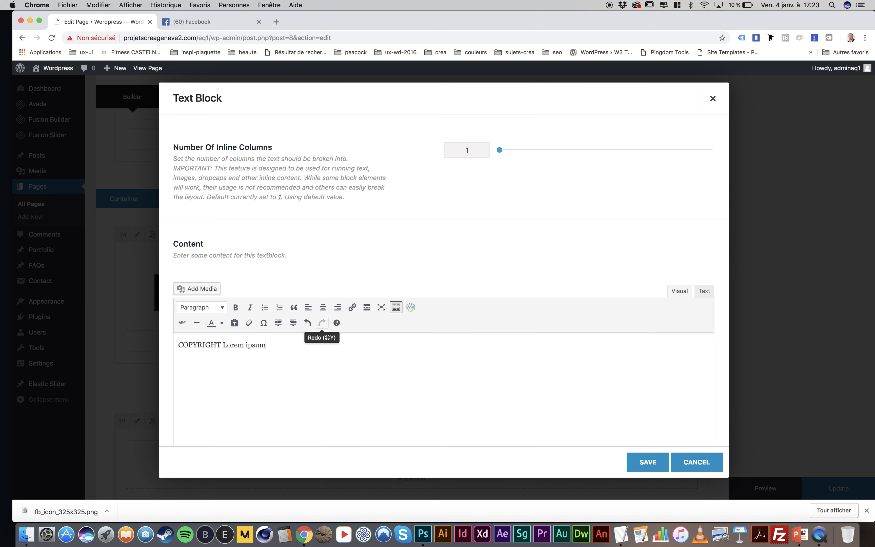
pyautogui.click(644, 462)
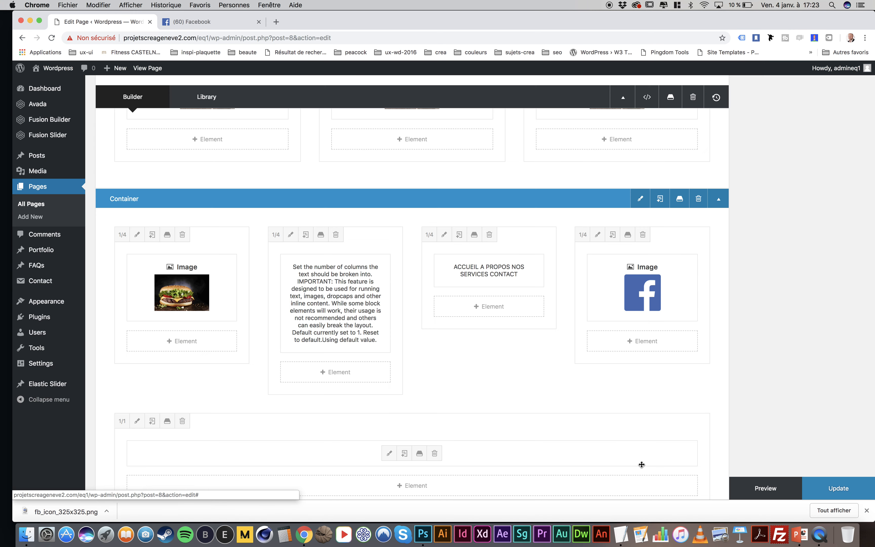
# Centre the COPYRIGHT text in its Text Block and save the element
pyautogui.scroll(-2, 534, 350)
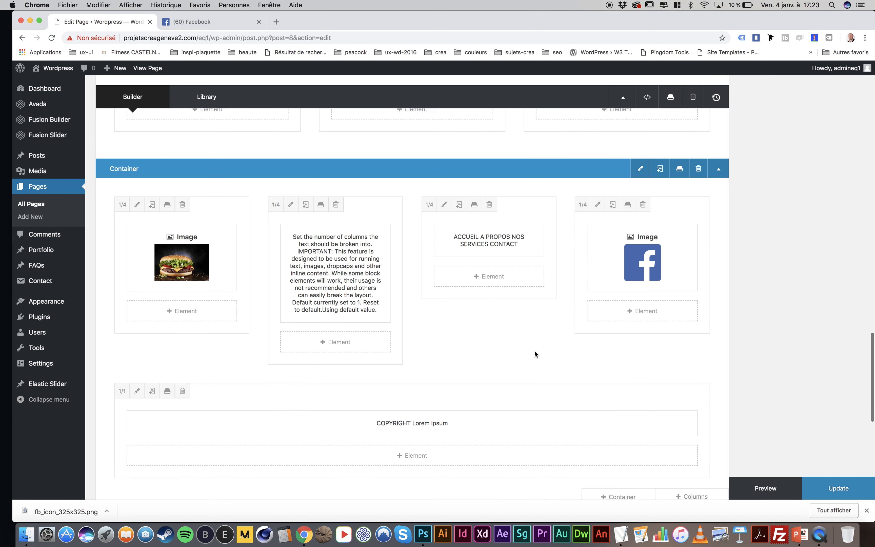
pyautogui.click(393, 419)
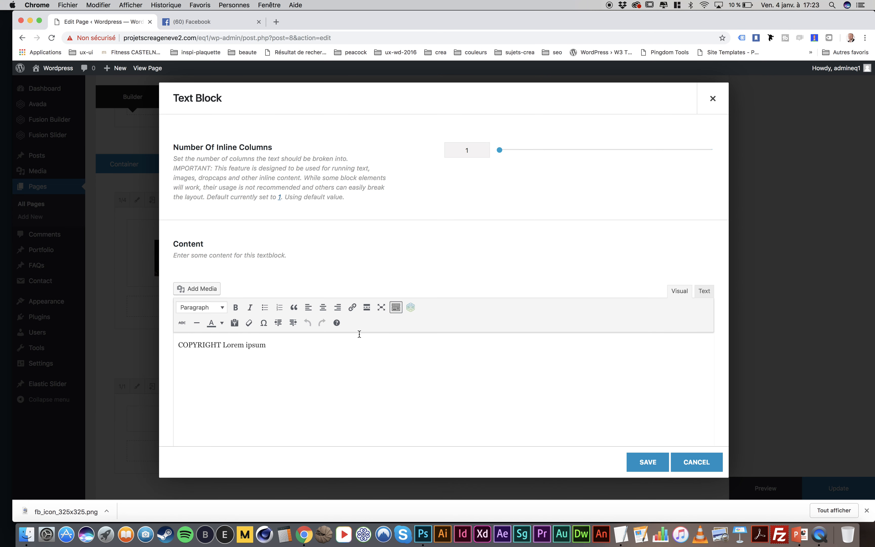
pyautogui.moveTo(293, 343); pyautogui.dragTo(180, 272)
pyautogui.click(323, 307)
pyautogui.click(655, 463)
# Update the home page and view its published version down to the copyright line, dismissing the download bar
pyautogui.click(838, 489)
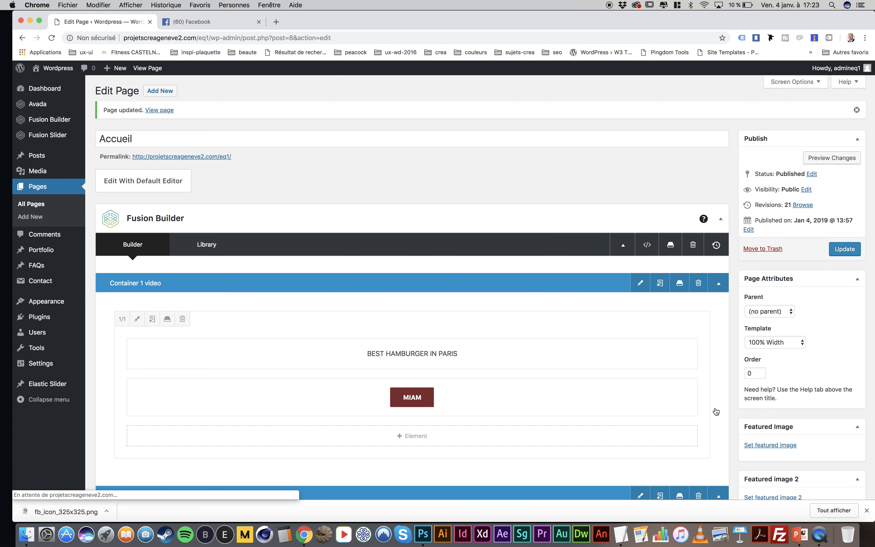
pyautogui.click(144, 69)
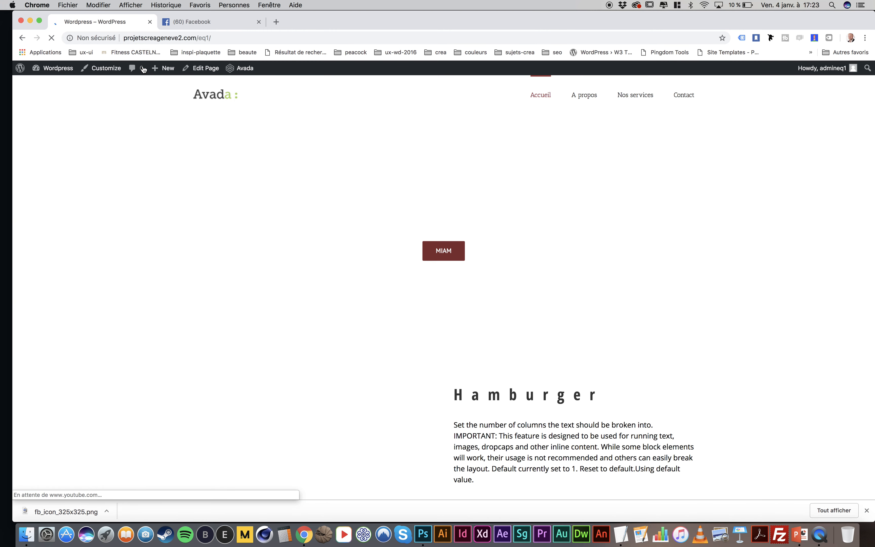
pyautogui.scroll(-15, 373, 272)
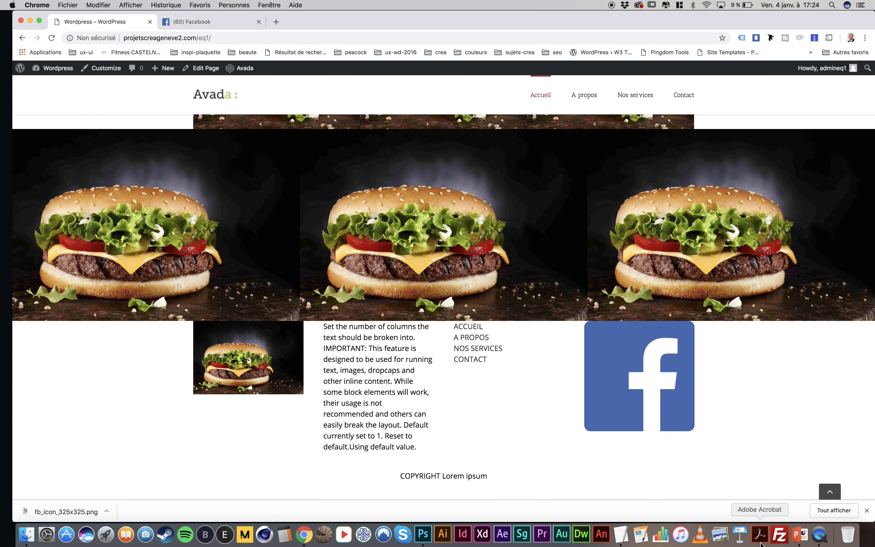
pyautogui.click(866, 510)
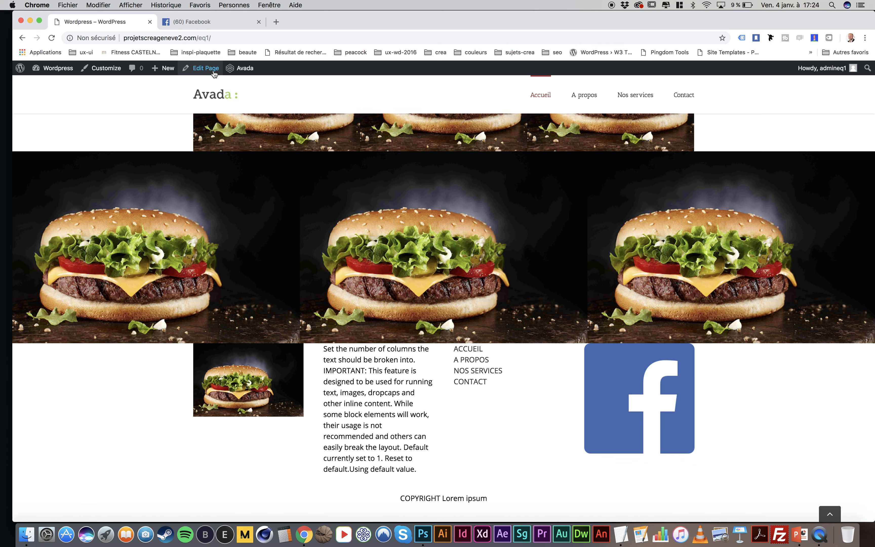
# Return to the page editor and set the last container's top margin to 50px
pyautogui.click(206, 69)
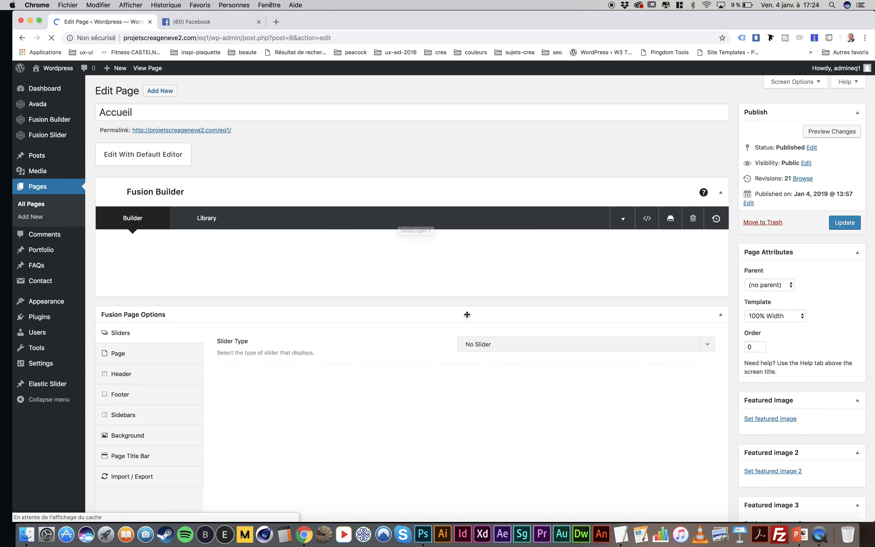
pyautogui.scroll(-20, 467, 315)
pyautogui.scroll(7, 467, 315)
pyautogui.scroll(3, 467, 317)
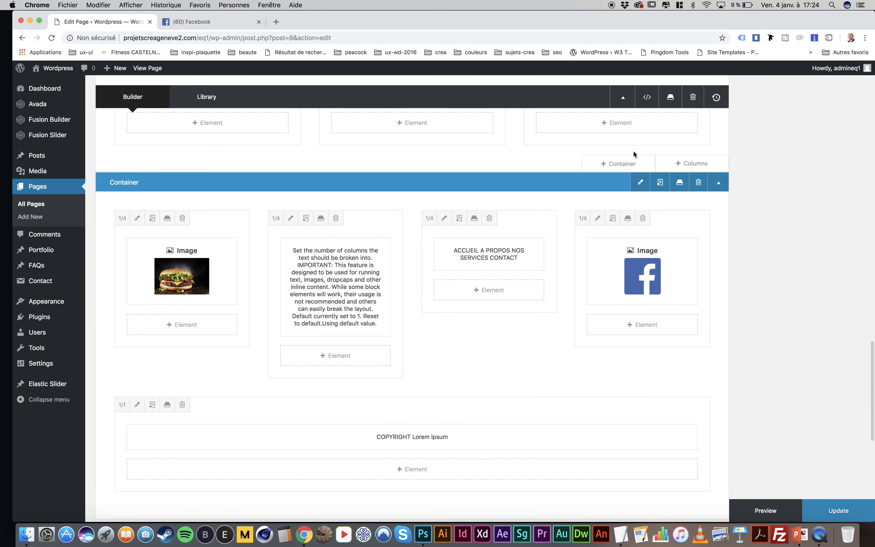
pyautogui.click(640, 182)
pyautogui.click(310, 127)
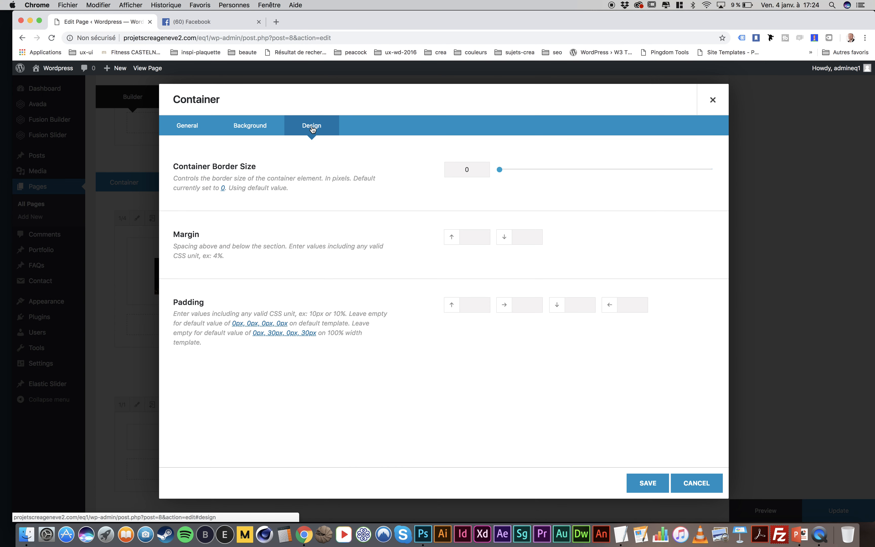
pyautogui.click(474, 237)
pyautogui.write('50px')
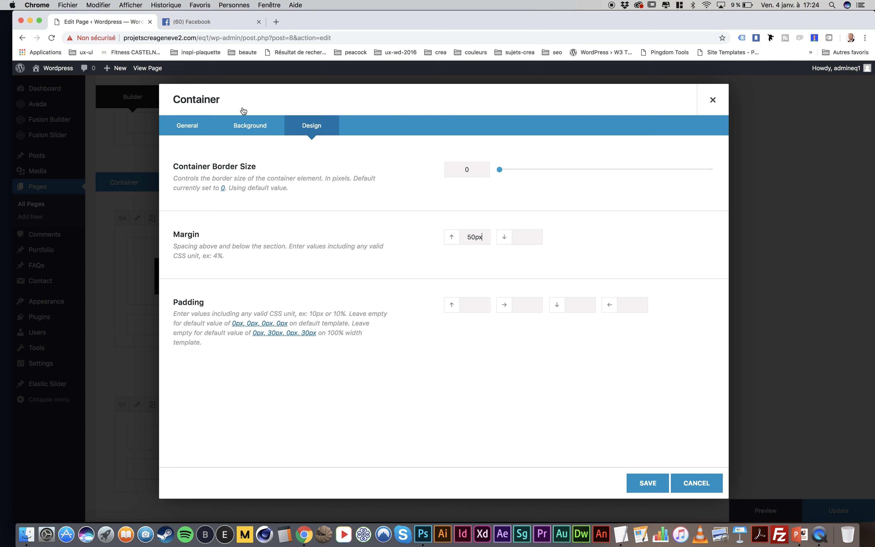
# Give the last container an opaque light grey background colour, #d6d6d6, and save its settings
pyautogui.click(245, 123)
pyautogui.click(469, 170)
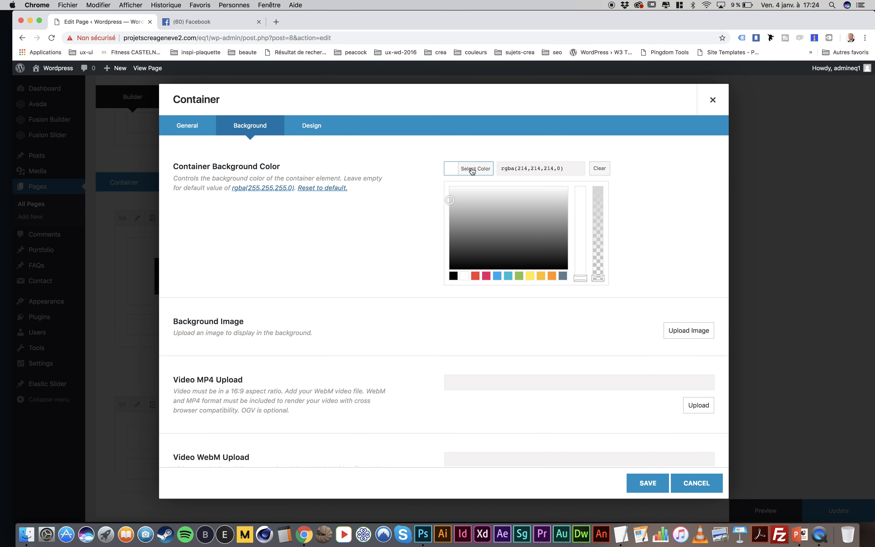
pyautogui.moveTo(474, 209)
pyautogui.mouseDown()
pyautogui.moveTo(456, 206)
pyautogui.moveTo(446, 218)
pyautogui.mouseUp()
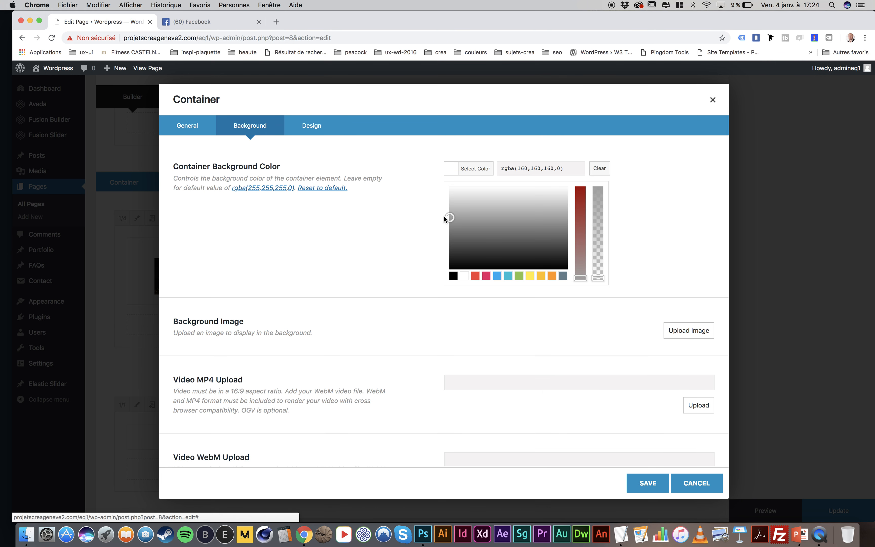
pyautogui.moveTo(598, 278); pyautogui.dragTo(600, 174)
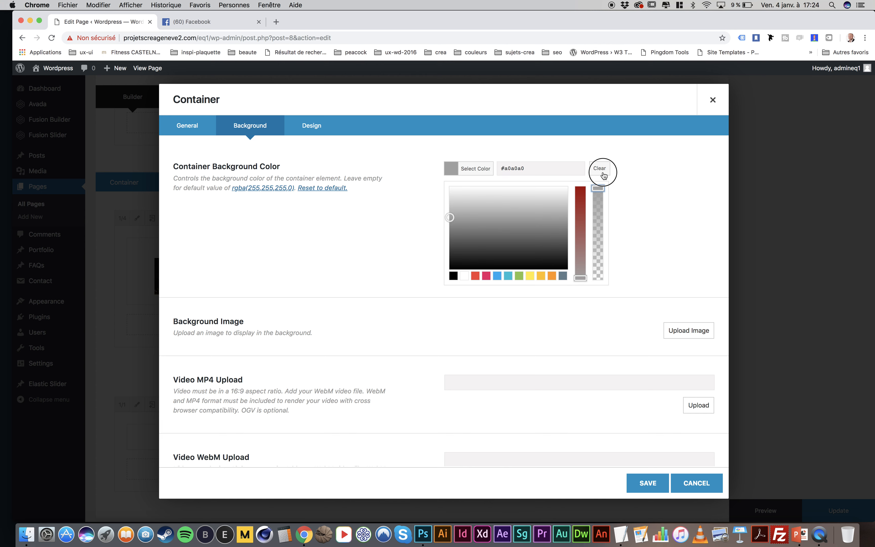
pyautogui.click(450, 201)
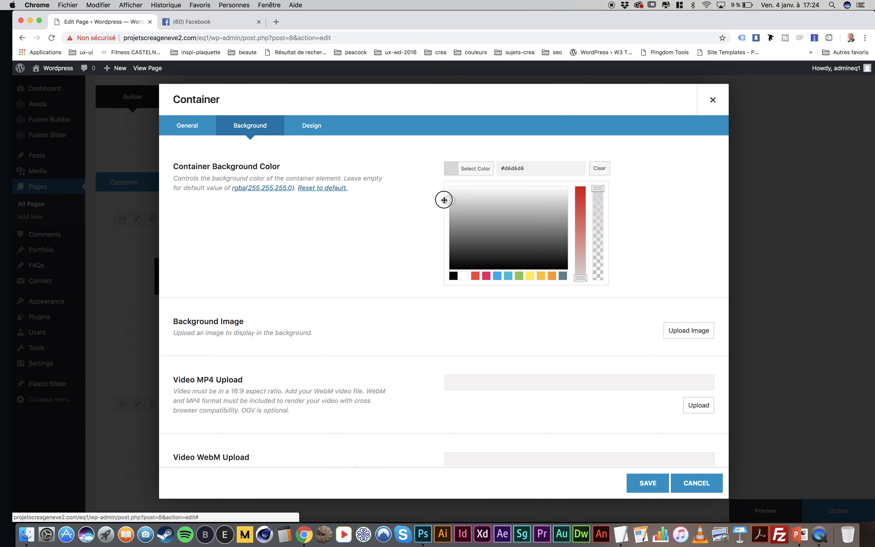
pyautogui.click(648, 483)
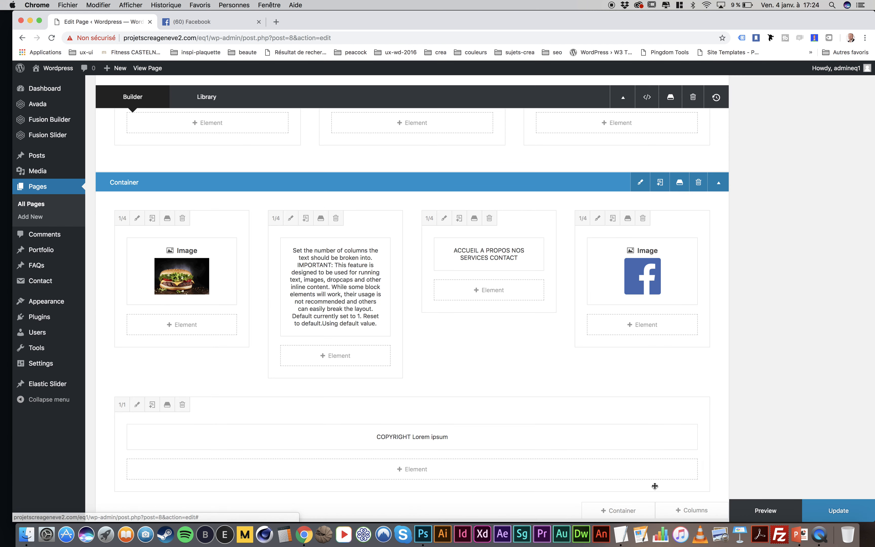
# Update the page and view the last container on the published home page
pyautogui.click(845, 509)
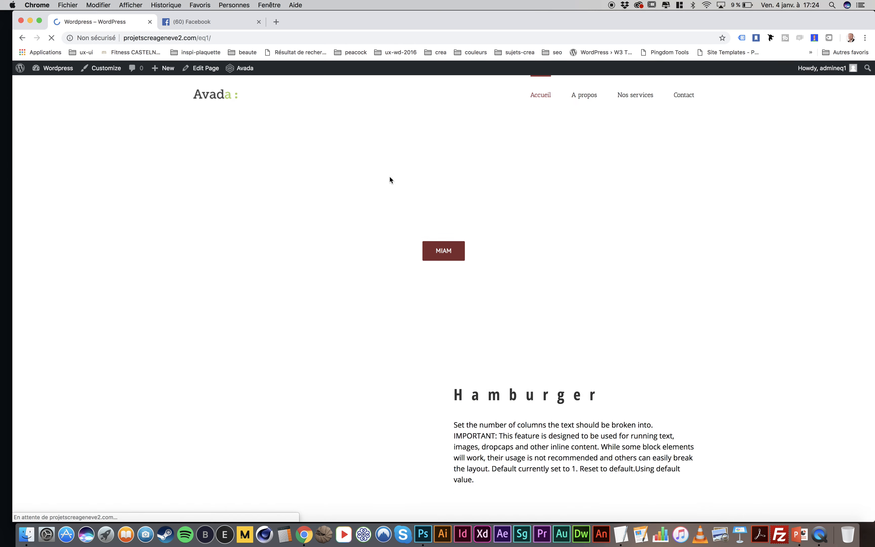
pyautogui.scroll(-10, 372, 252)
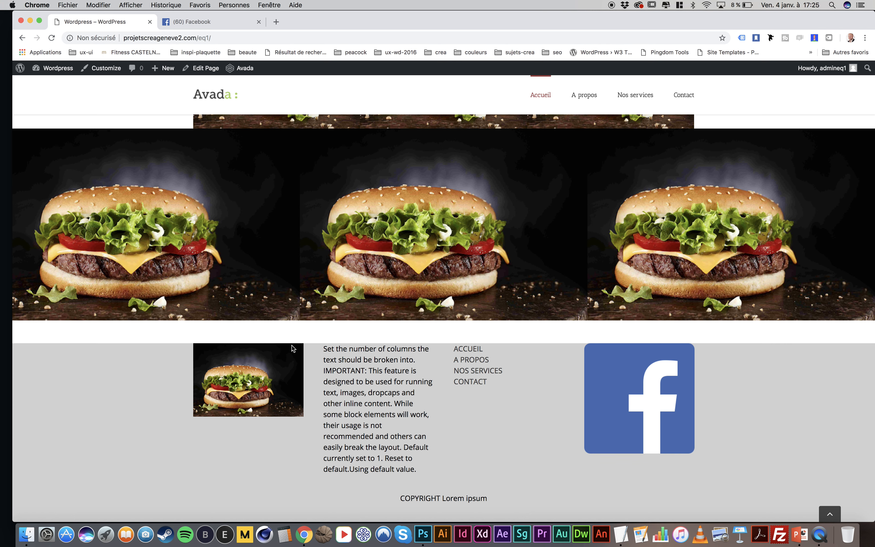
# Reopen the page for editing, set the last container's padding to 50px top and 20px bottom, and save its settings
pyautogui.click(208, 69)
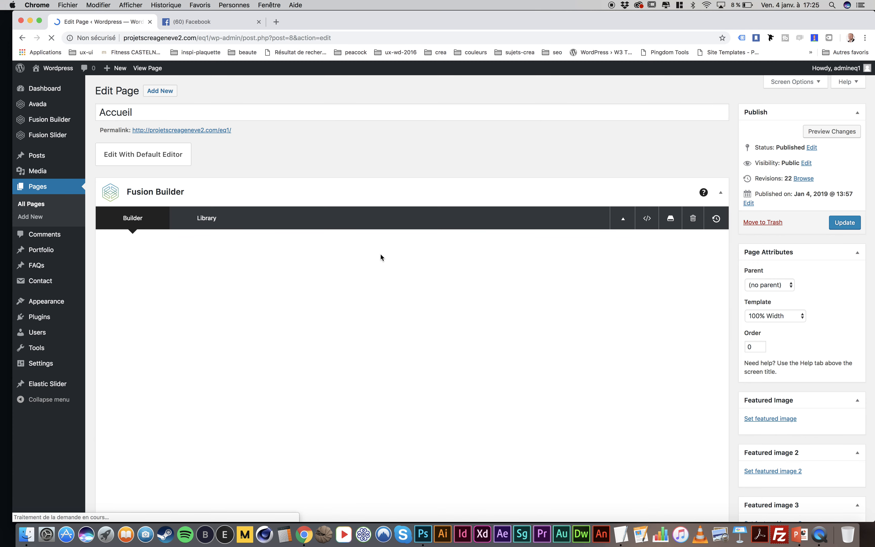
pyautogui.scroll(-5, 381, 253)
pyautogui.scroll(-12, 381, 254)
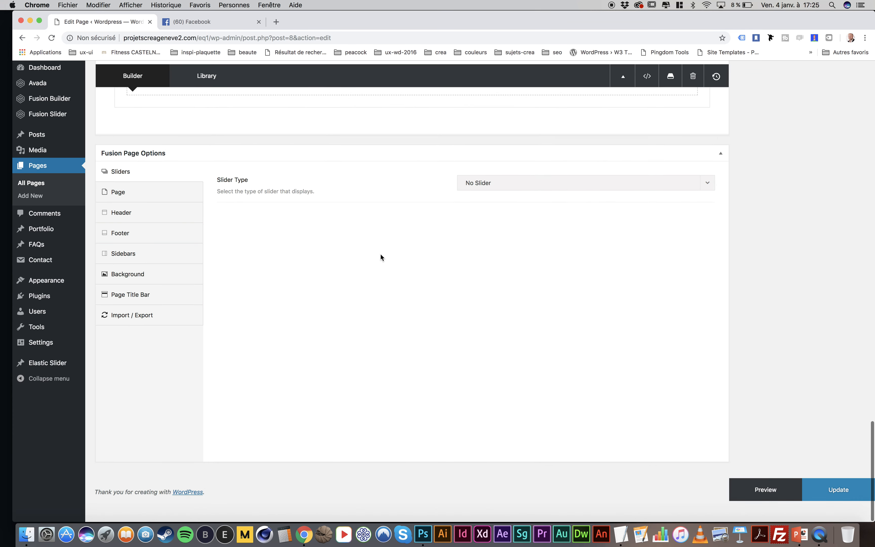
pyautogui.scroll(7, 381, 253)
pyautogui.click(640, 243)
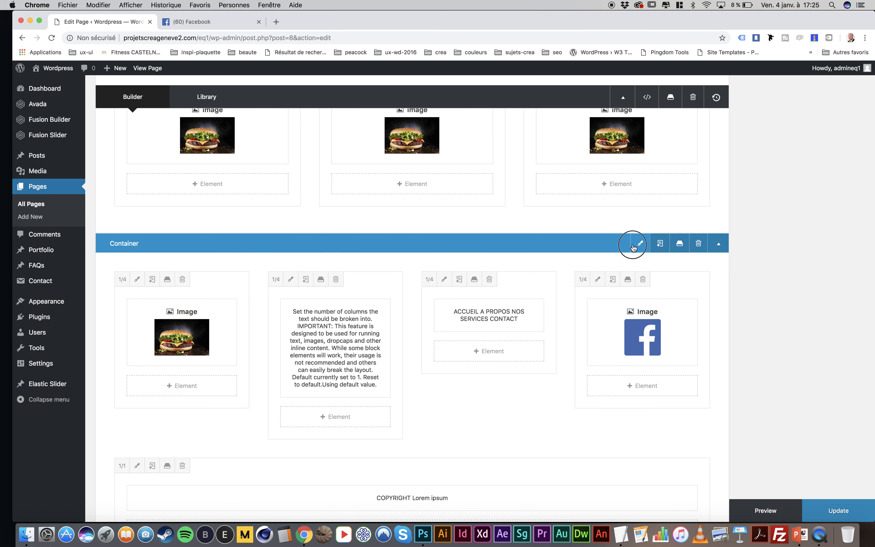
pyautogui.click(323, 128)
pyautogui.click(475, 306)
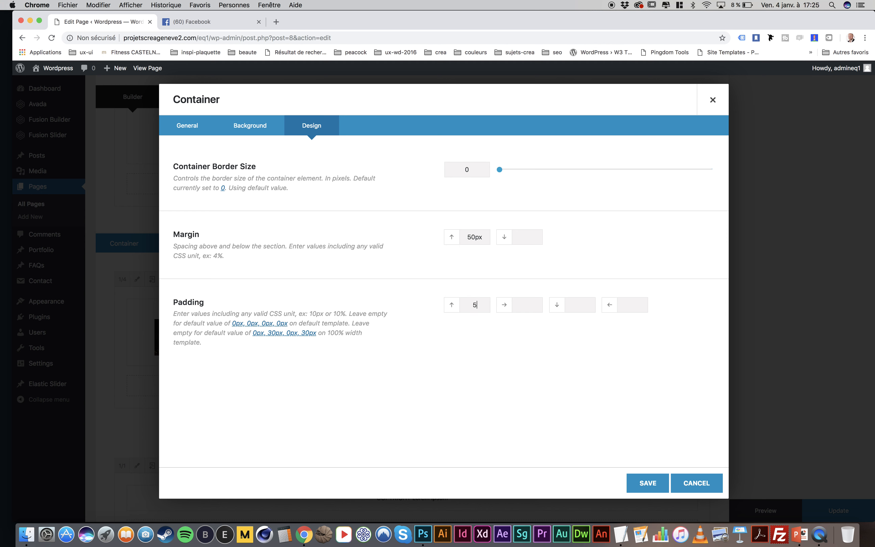
pyautogui.write('50px')
pyautogui.click(579, 304)
pyautogui.write('20px')
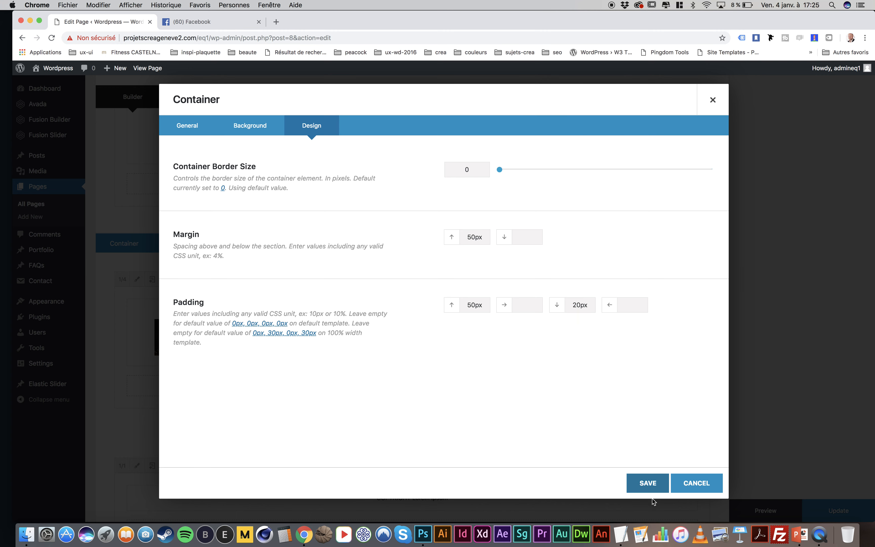
pyautogui.click(647, 483)
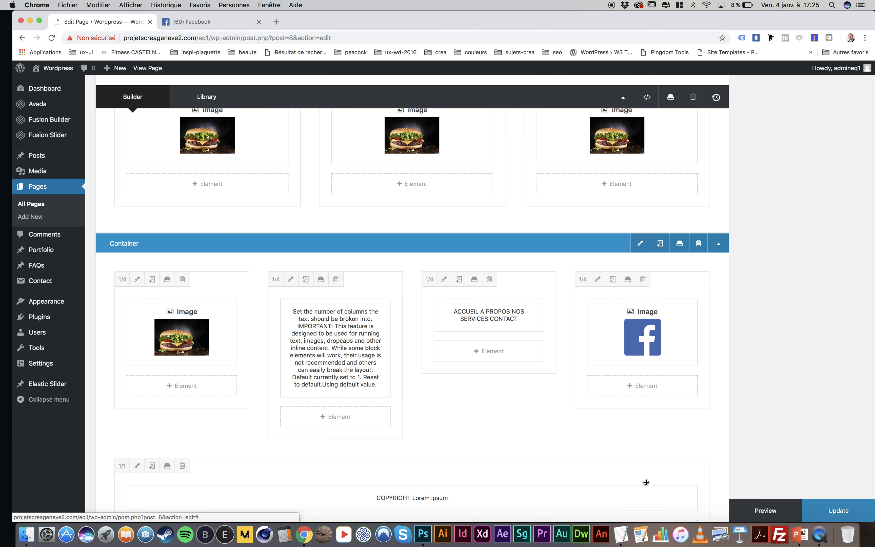
# Start saving the last container to the library and name it "footer"
pyautogui.scroll(-2, 454, 401)
pyautogui.scroll(-2, 455, 401)
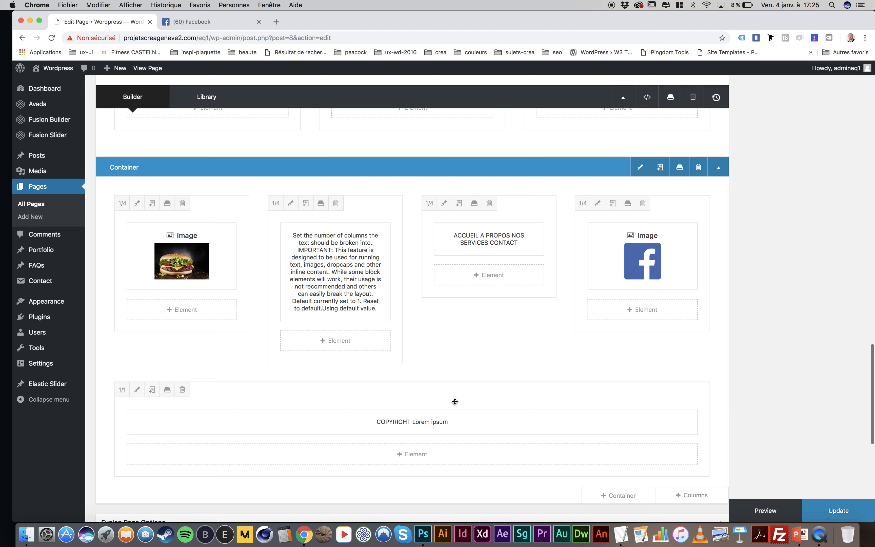
pyautogui.scroll(1, 454, 401)
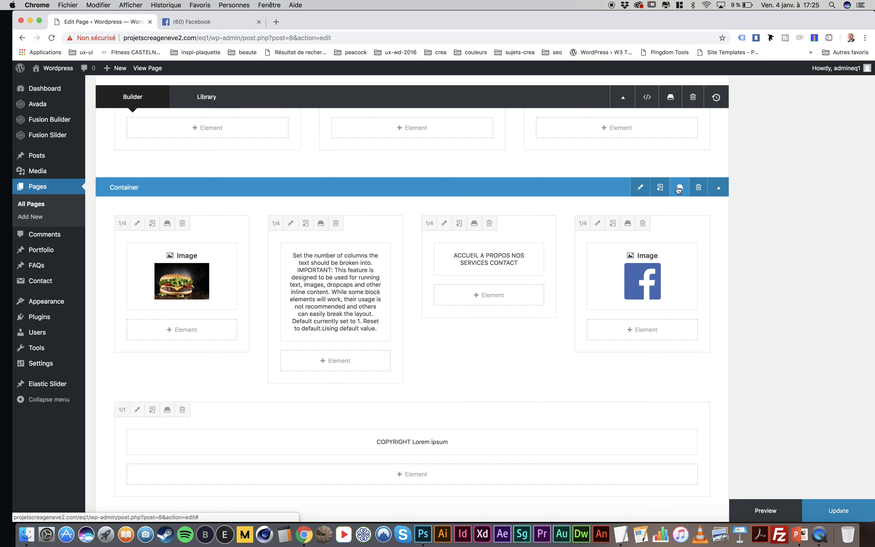
pyautogui.click(679, 188)
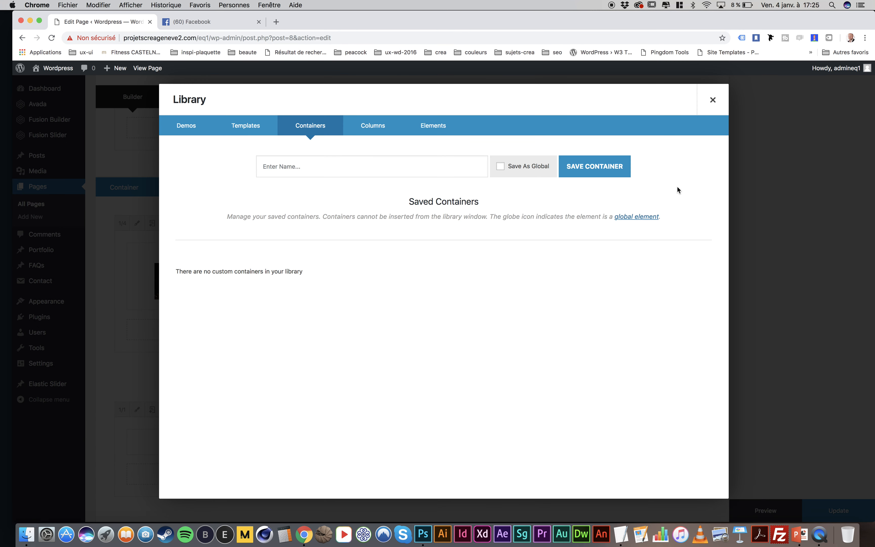
pyautogui.click(334, 174)
pyautogui.write('footer')
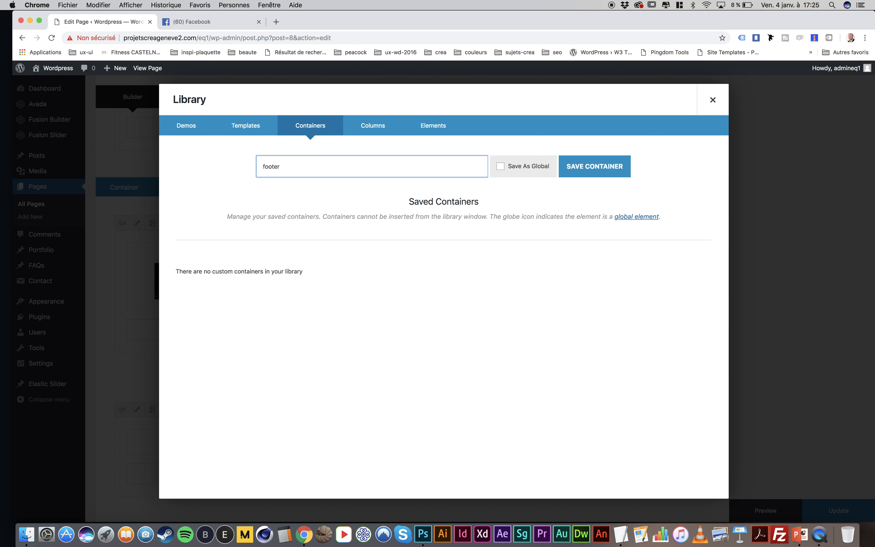
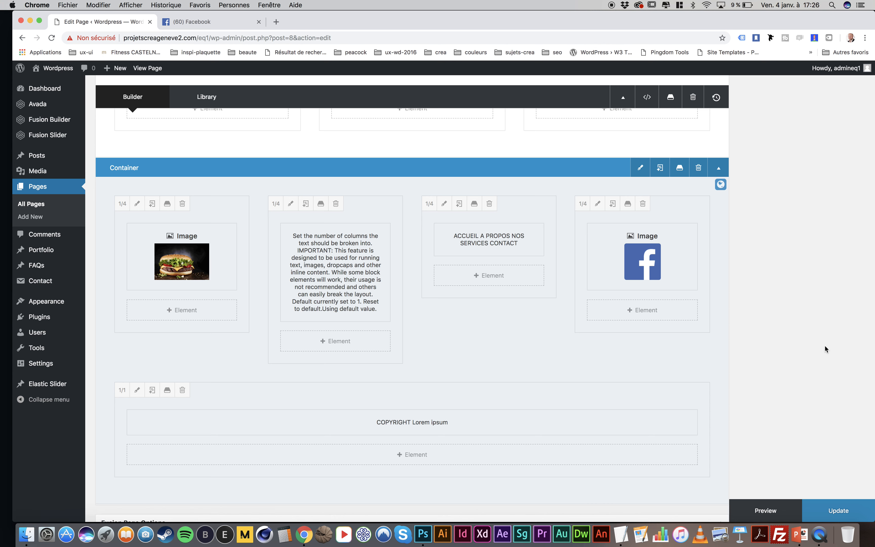
# Update the home page and view the footer container on the published page
pyautogui.click(835, 508)
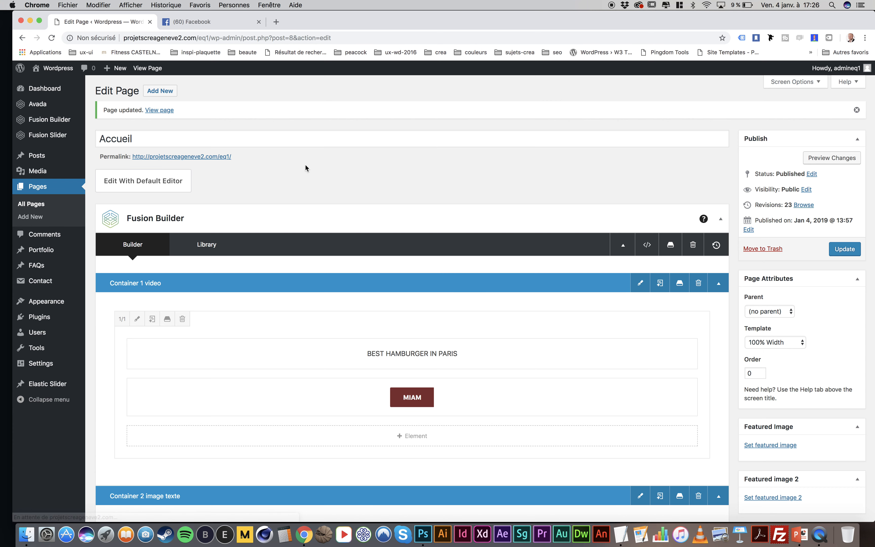
pyautogui.click(151, 69)
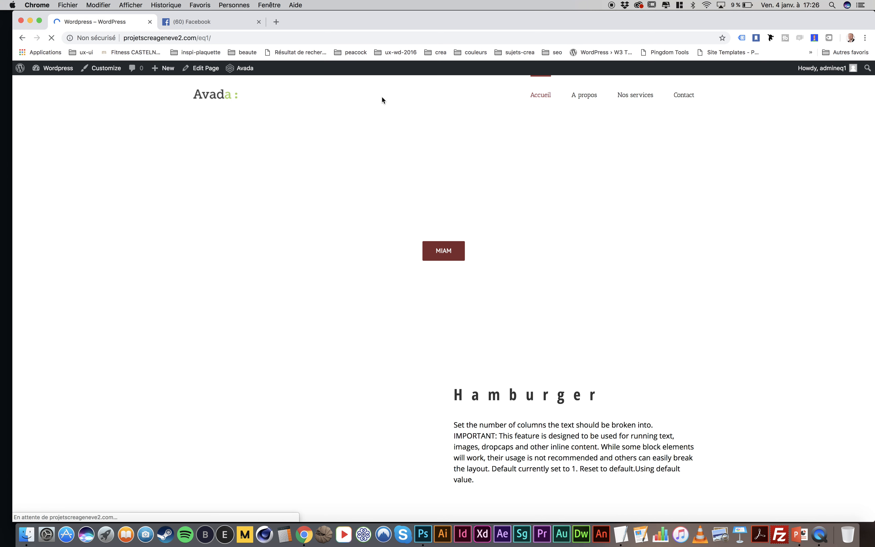
pyautogui.scroll(-15, 438, 293)
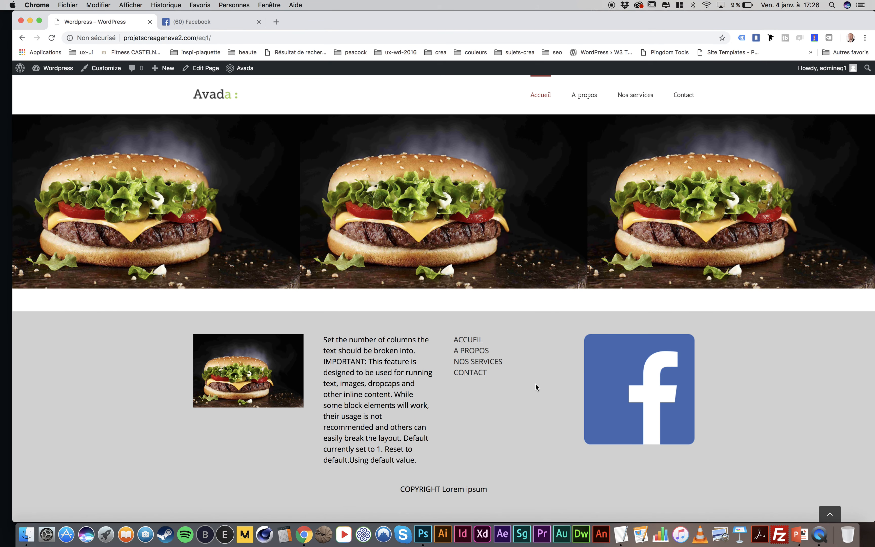
pyautogui.scroll(15, 535, 384)
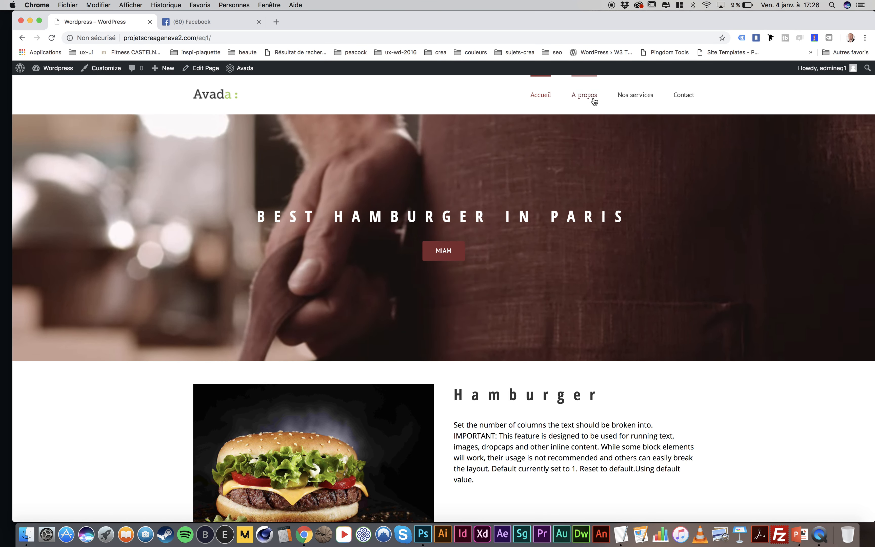
# Go to the A propos page, open it for editing and switch it to Fusion Builder
pyautogui.click(593, 100)
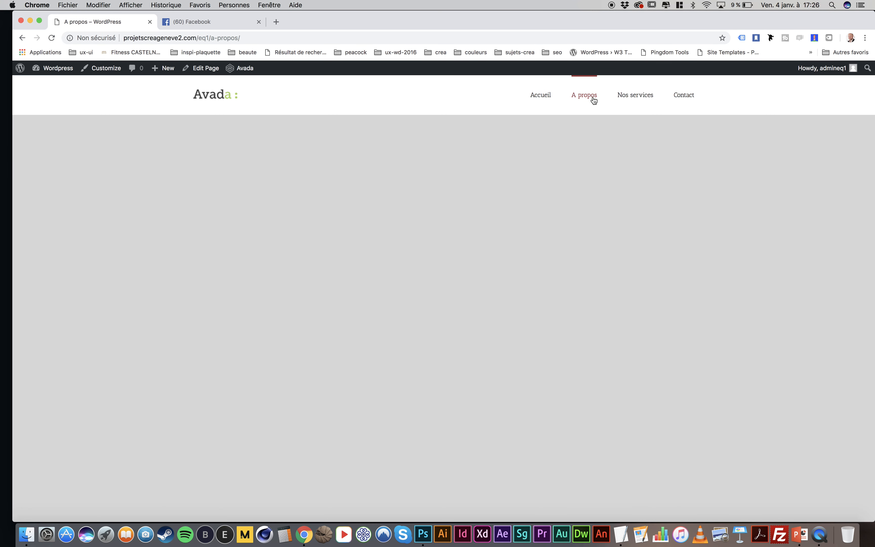
pyautogui.click(205, 69)
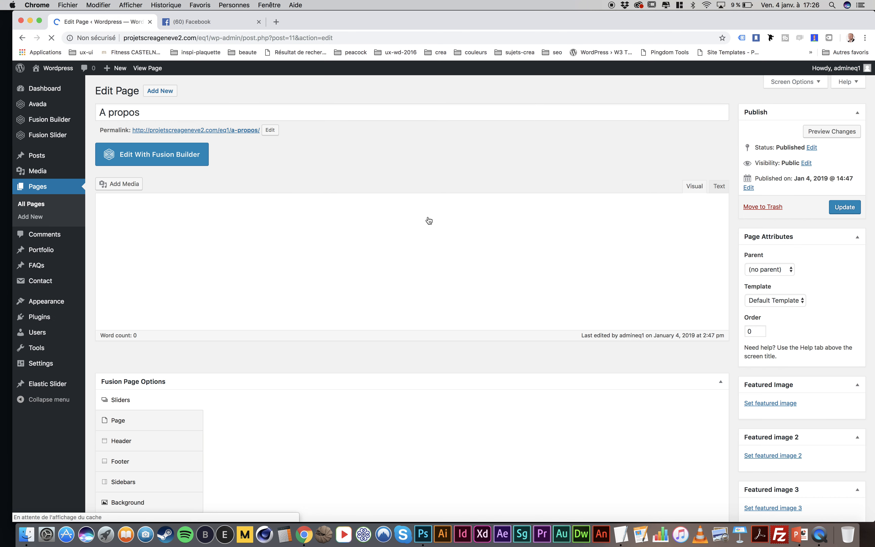
pyautogui.click(158, 158)
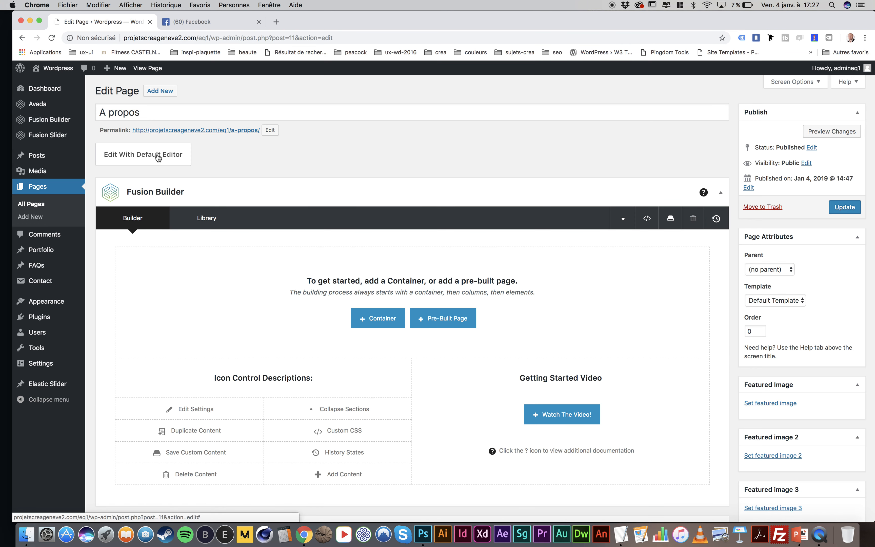
# Insert the global "footer" container from the library into the A propos page
pyautogui.scroll(-2, 395, 293)
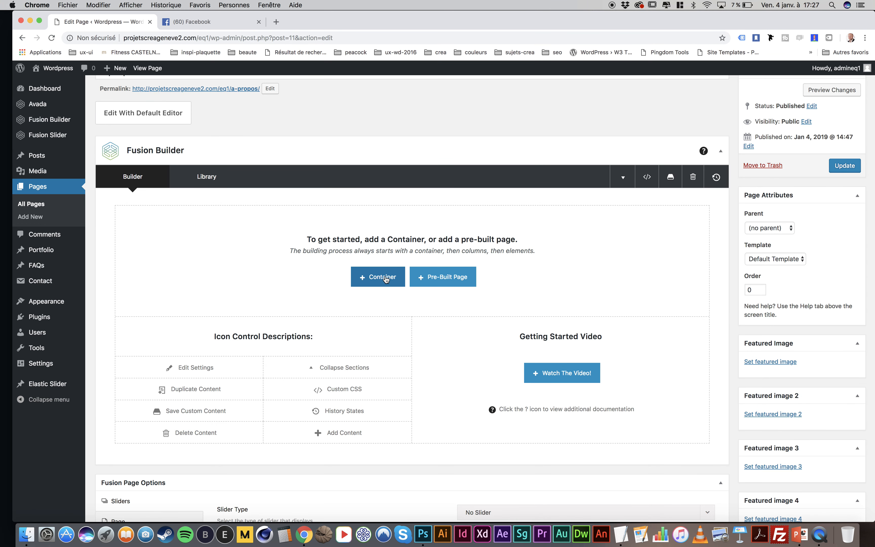
pyautogui.click(385, 278)
pyautogui.click(314, 126)
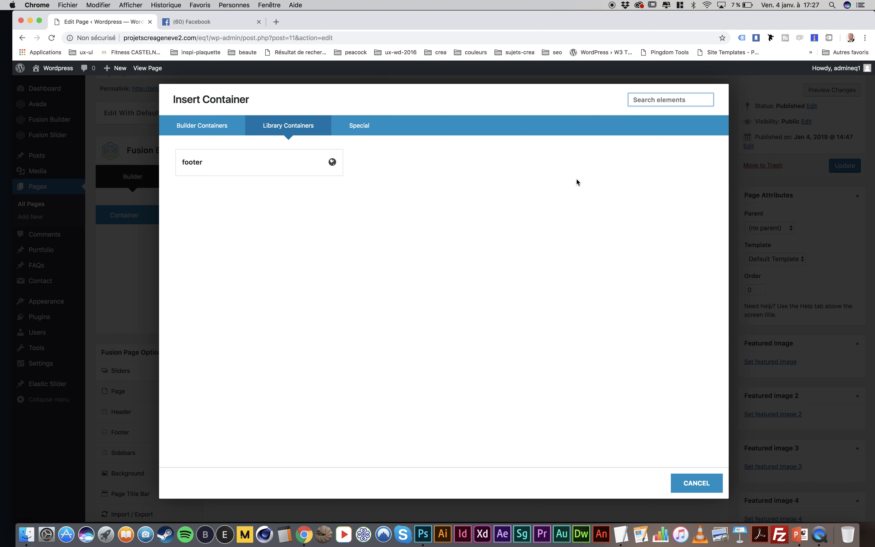
pyautogui.moveTo(333, 168)
pyautogui.click(272, 165)
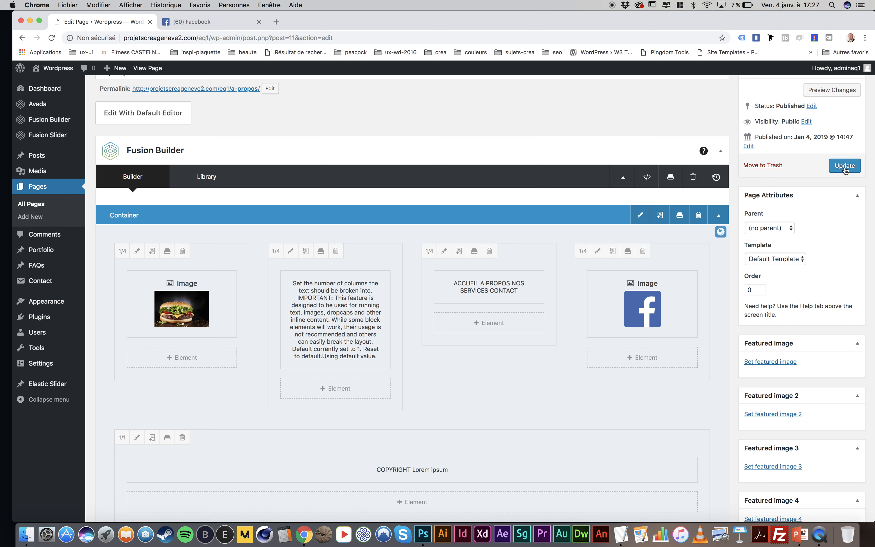
# Update the A propos page and view its published version
pyautogui.scroll(2, 845, 170)
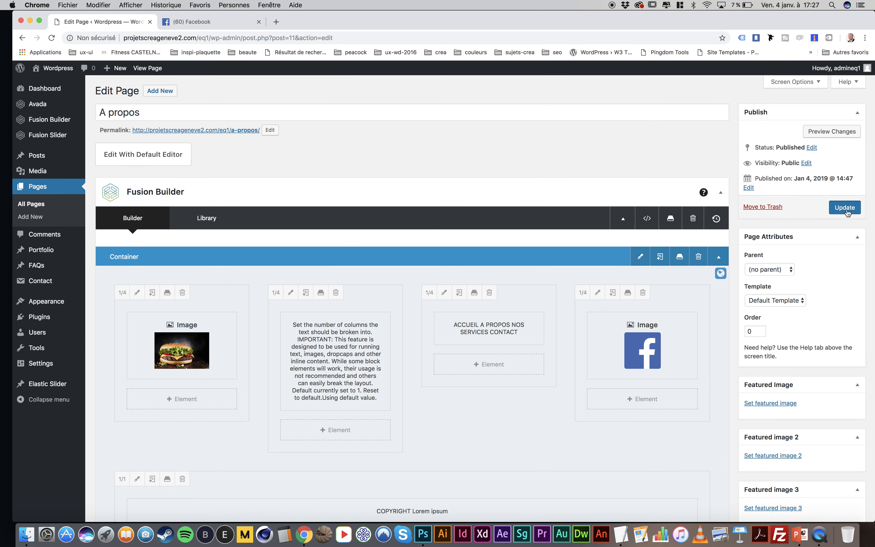
pyautogui.click(845, 208)
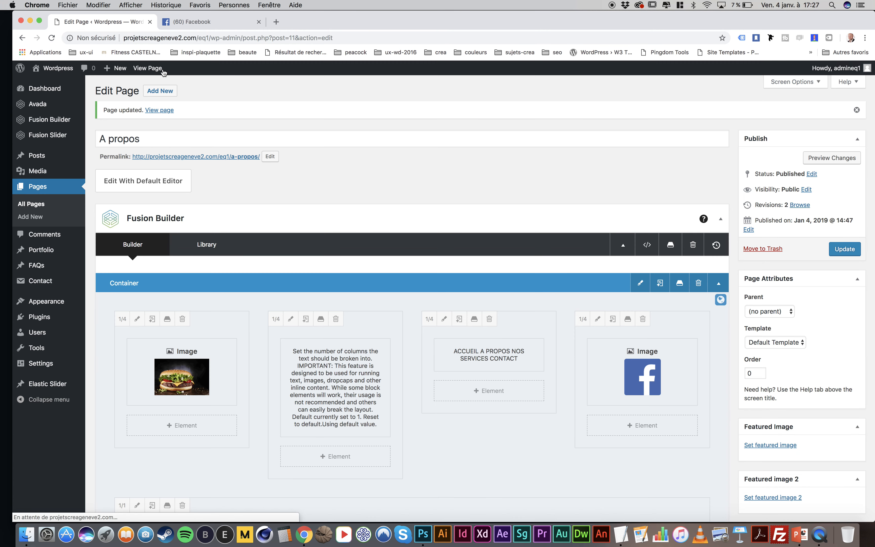
pyautogui.click(159, 73)
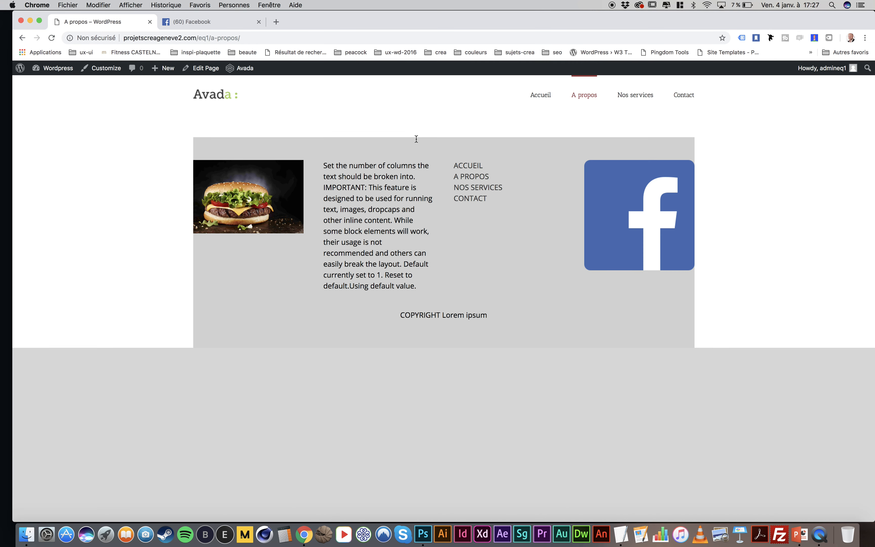
# Reopen the A propos page for editing and set its page template to 100% Width
pyautogui.click(202, 70)
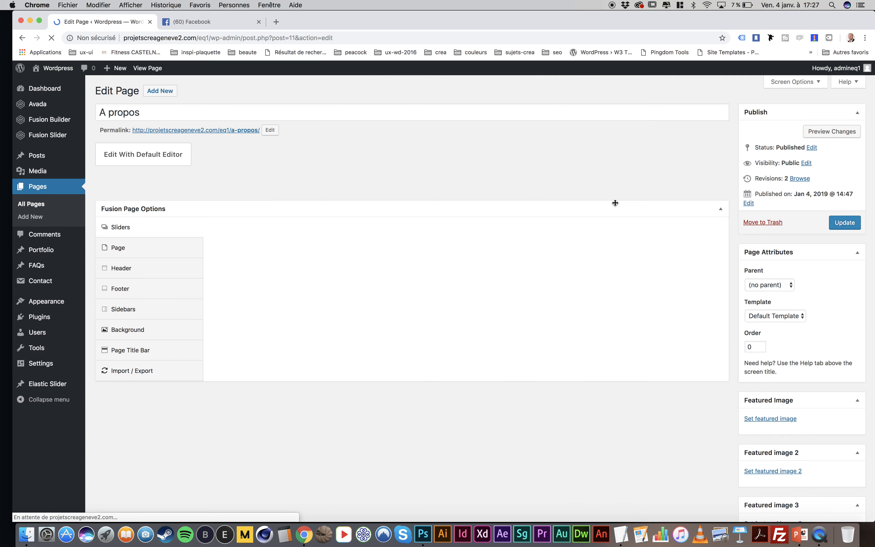
pyautogui.click(779, 317)
pyautogui.click(769, 326)
# Add the word "test" after "broken into" in the footer's text block, colour it dark red, and save the text block
pyautogui.scroll(-5, 362, 253)
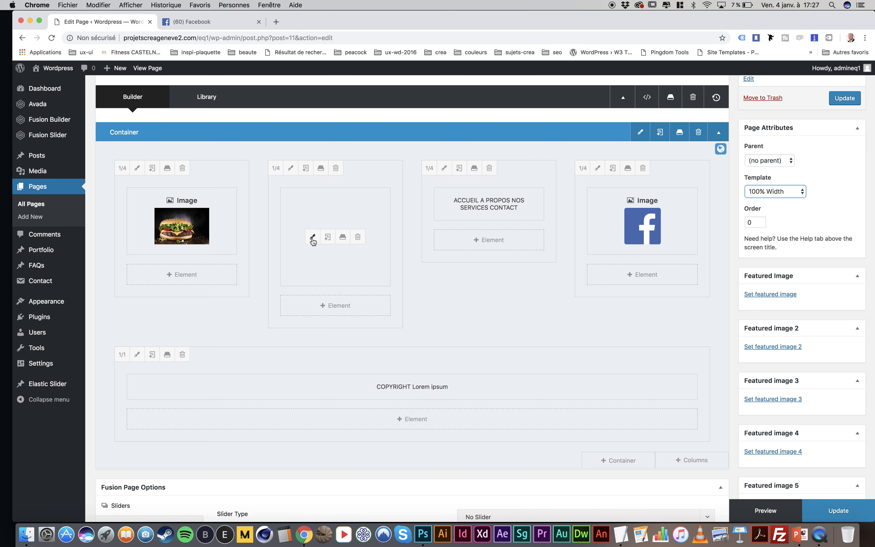
pyautogui.click(313, 237)
pyautogui.scroll(-3, 314, 242)
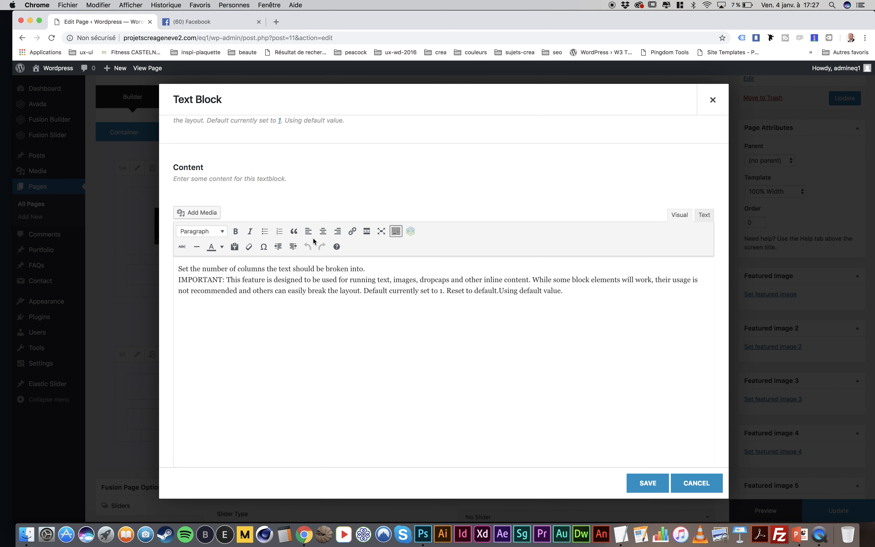
pyautogui.click(363, 269)
pyautogui.doubleClick(371, 269)
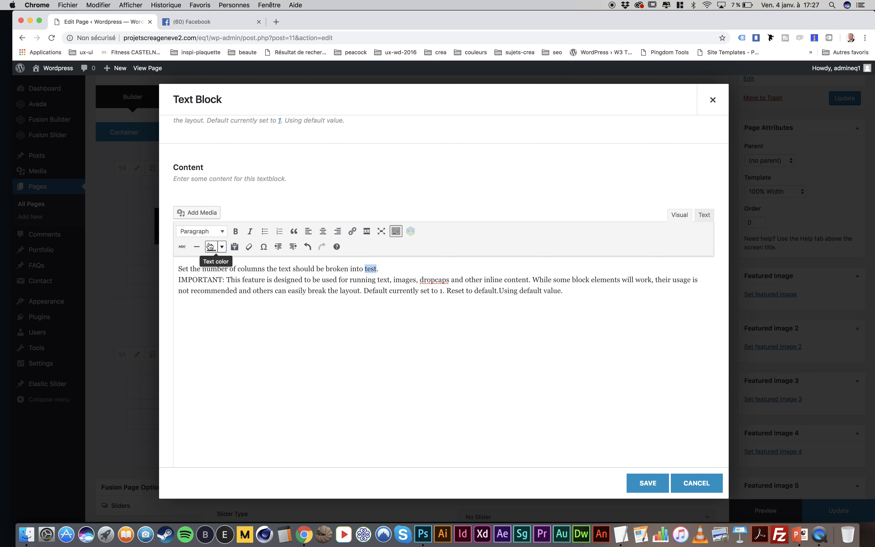
pyautogui.click(222, 247)
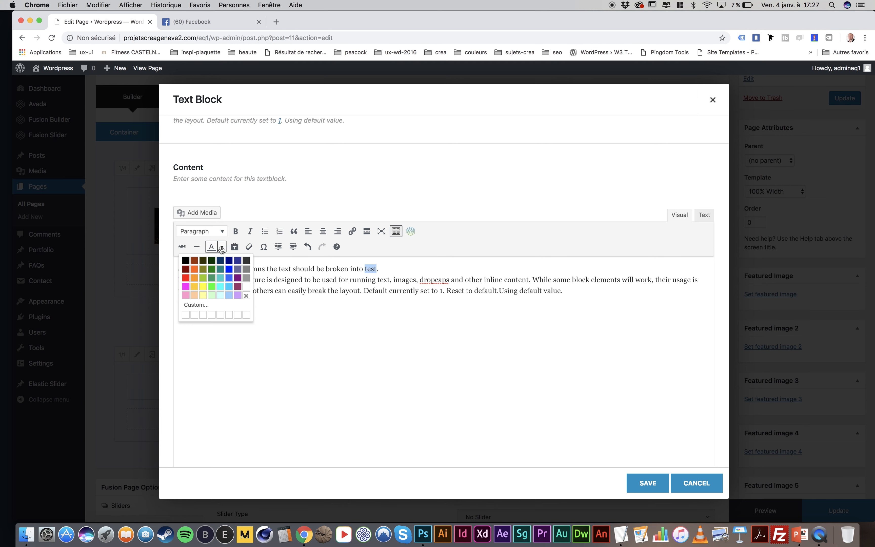
pyautogui.click(186, 269)
pyautogui.click(584, 404)
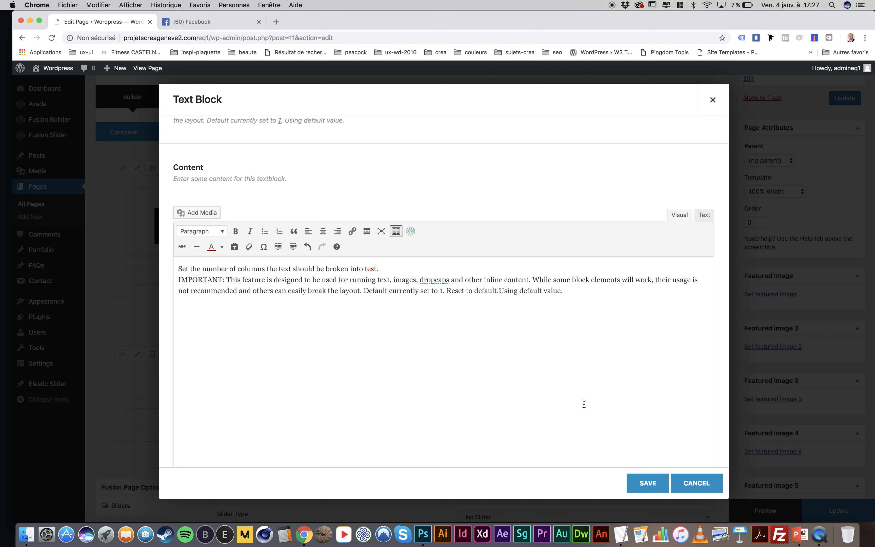
pyautogui.click(664, 481)
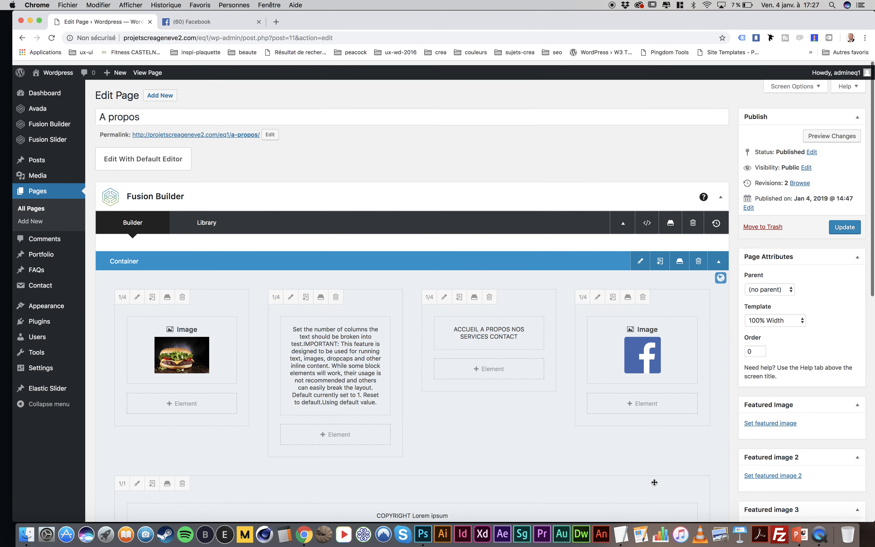
# Update the page and check the word "test" in the footer on the published A propos and home pages
pyautogui.click(855, 226)
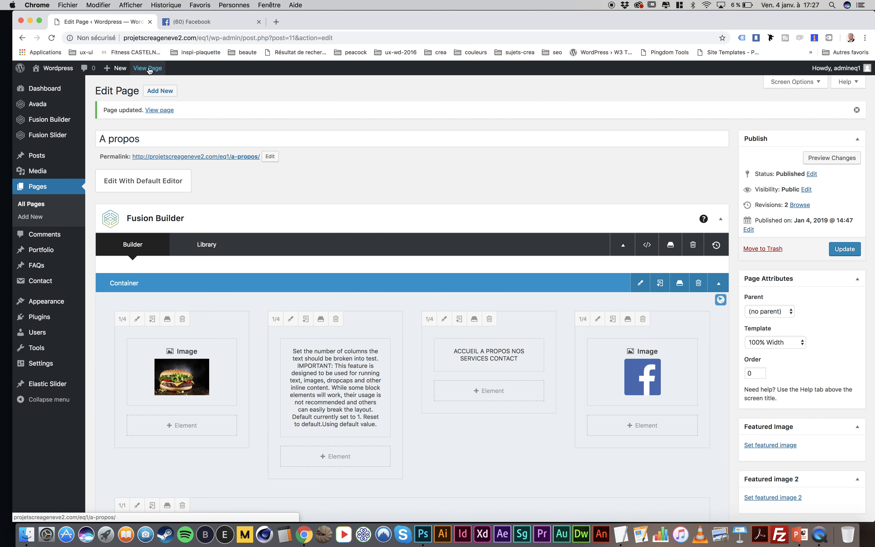
pyautogui.click(149, 71)
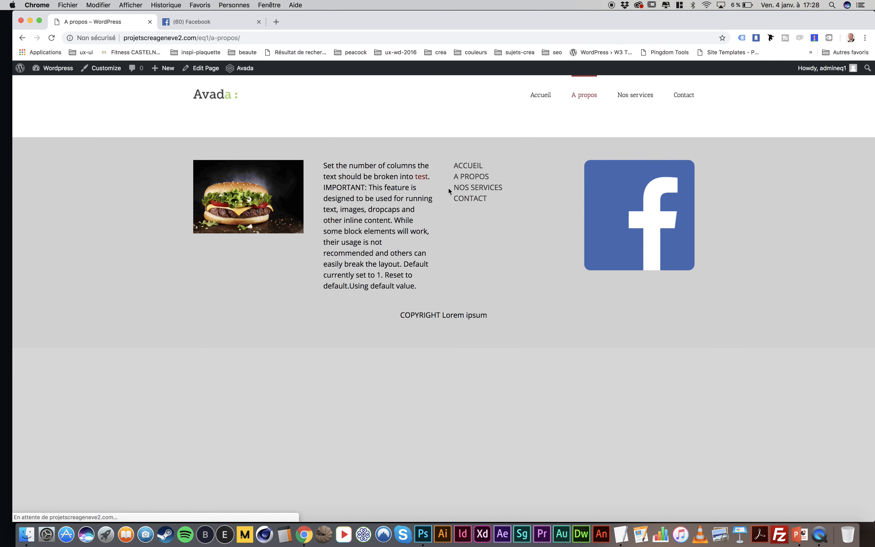
pyautogui.moveTo(416, 176)
pyautogui.mouseDown()
pyautogui.moveTo(445, 176)
pyautogui.moveTo(432, 177)
pyautogui.mouseUp()
pyautogui.click(543, 101)
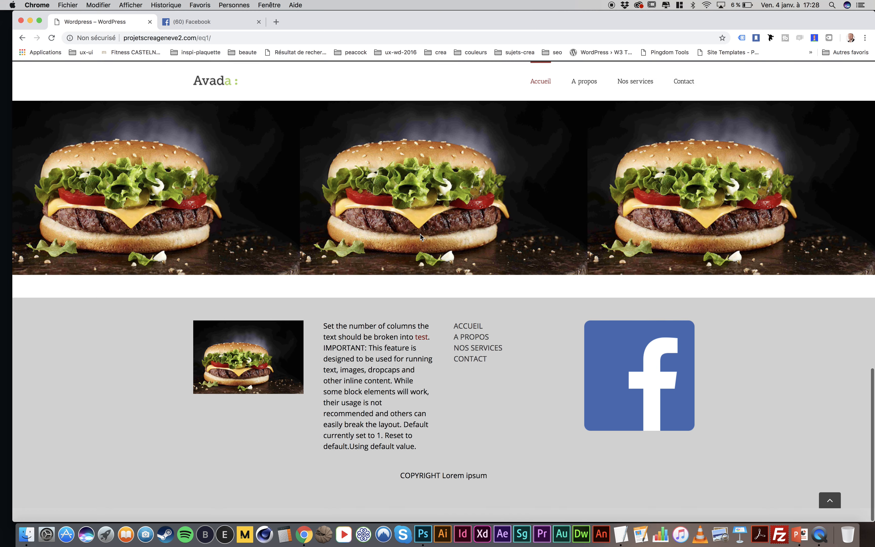
pyautogui.moveTo(414, 348); pyautogui.dragTo(432, 355)
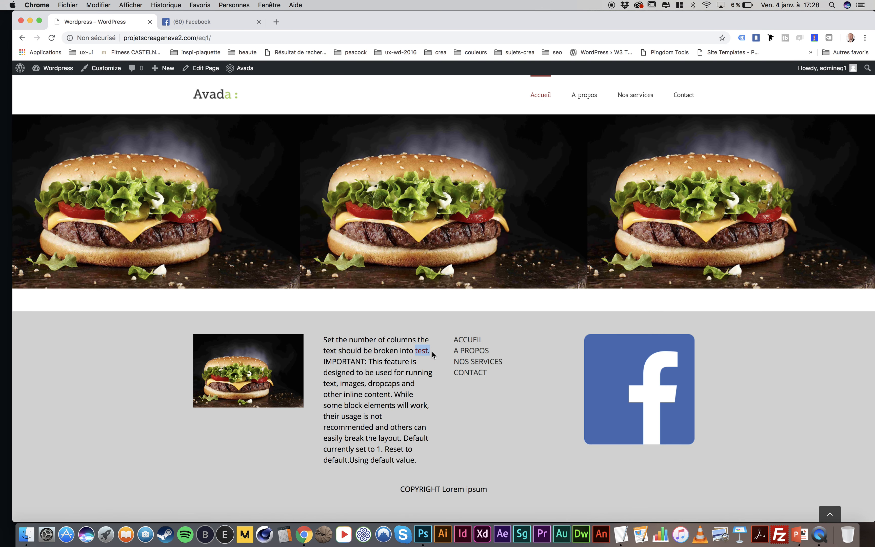
# Look through the sections of the published home page, from the video header down to the footer
pyautogui.scroll(15, 432, 354)
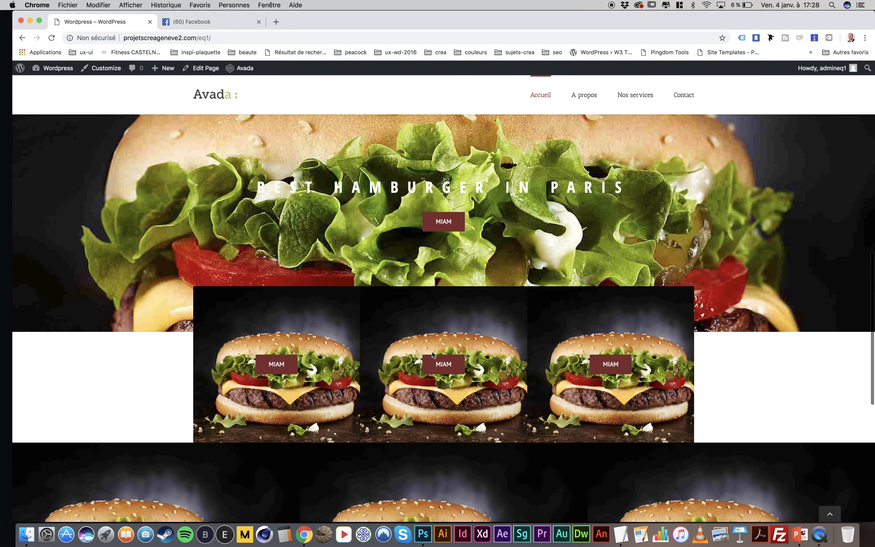
pyautogui.scroll(5, 433, 354)
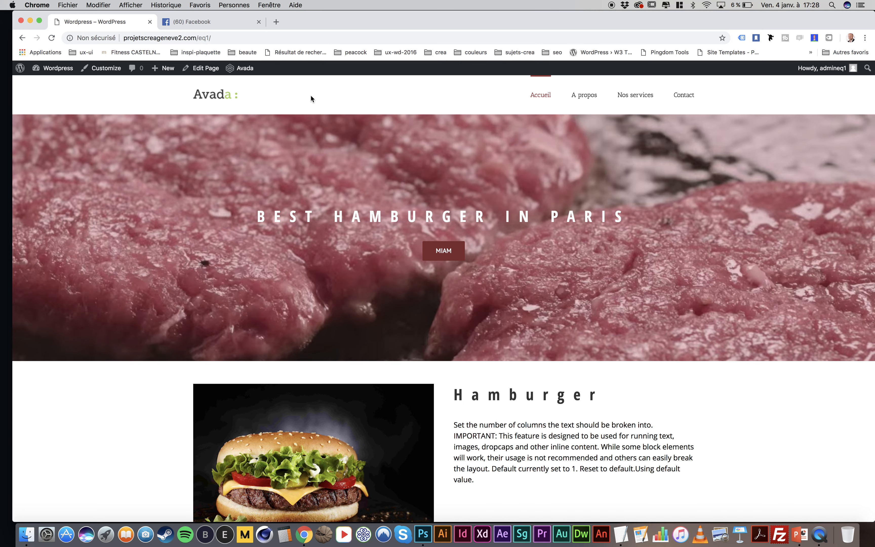
pyautogui.scroll(-8, 466, 154)
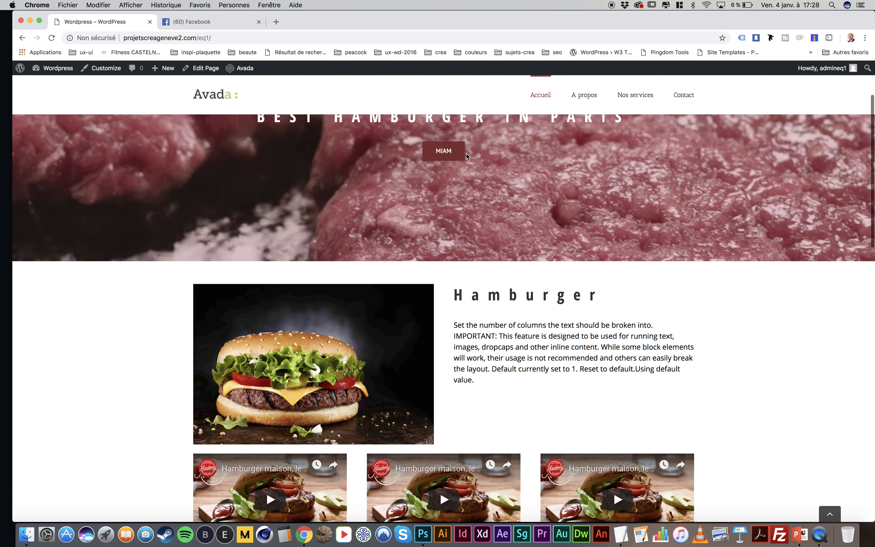
pyautogui.scroll(-10, 466, 154)
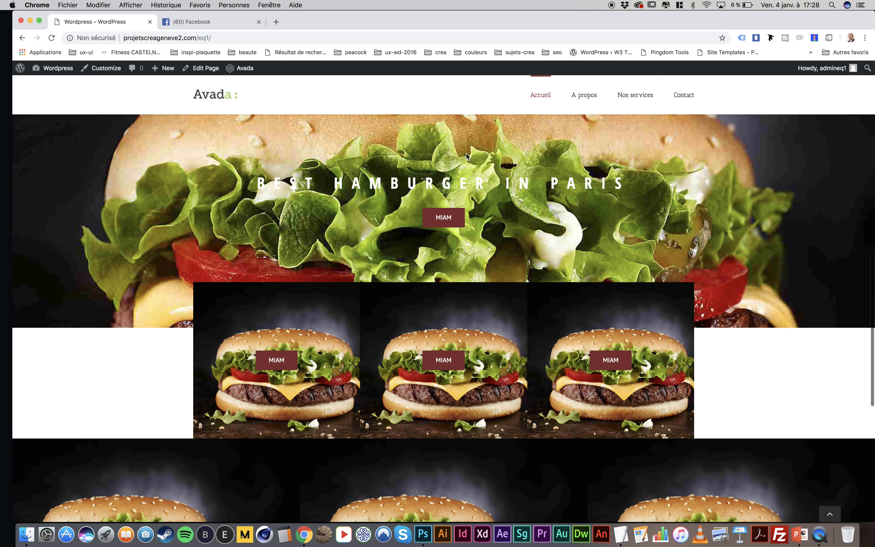
pyautogui.scroll(-2, 288, 233)
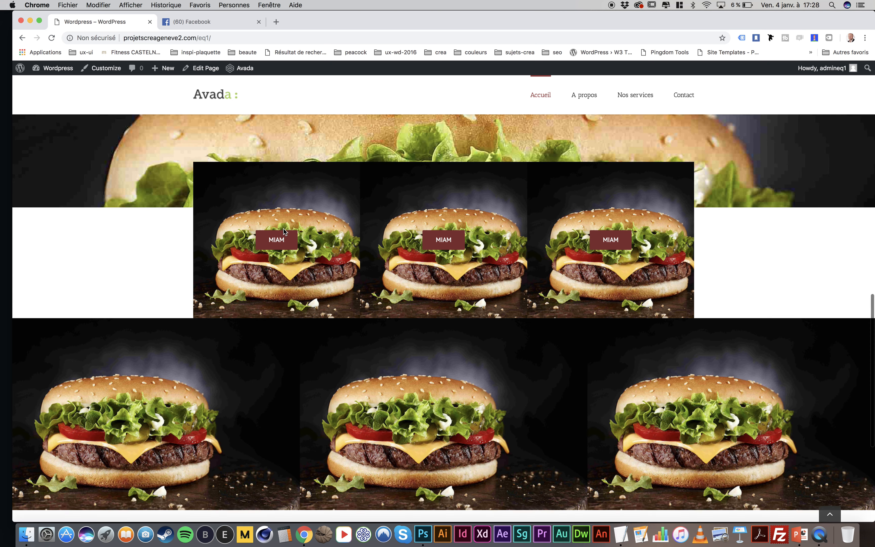
pyautogui.scroll(-6, 456, 206)
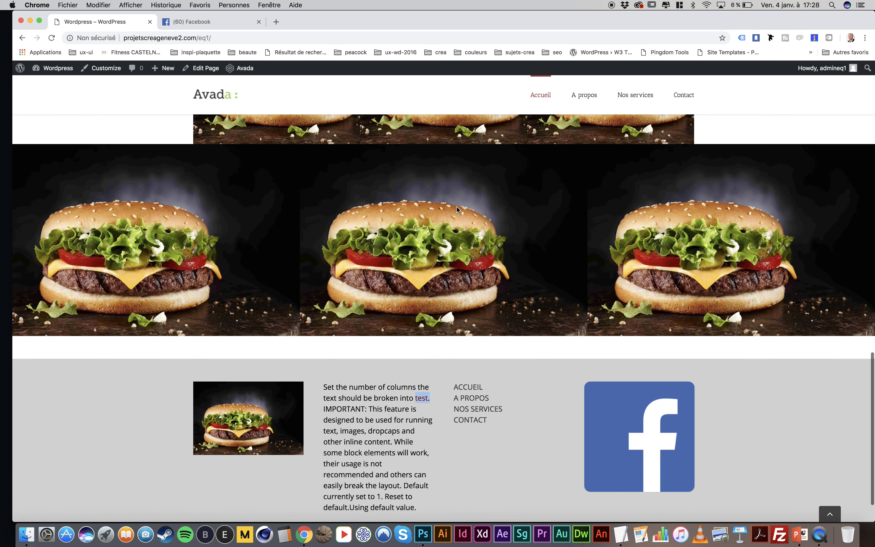
pyautogui.scroll(15, 457, 206)
pyautogui.scroll(10, 458, 210)
pyautogui.scroll(-20, 457, 210)
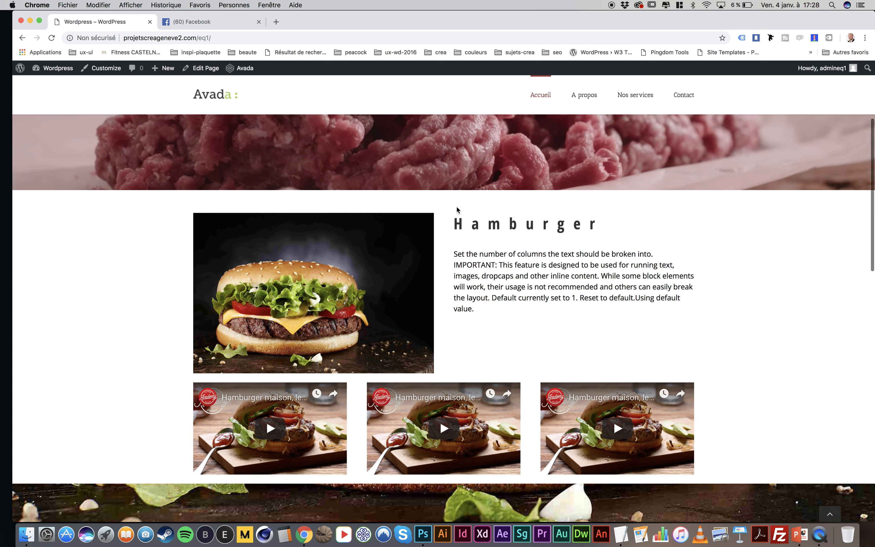
pyautogui.scroll(20, 457, 209)
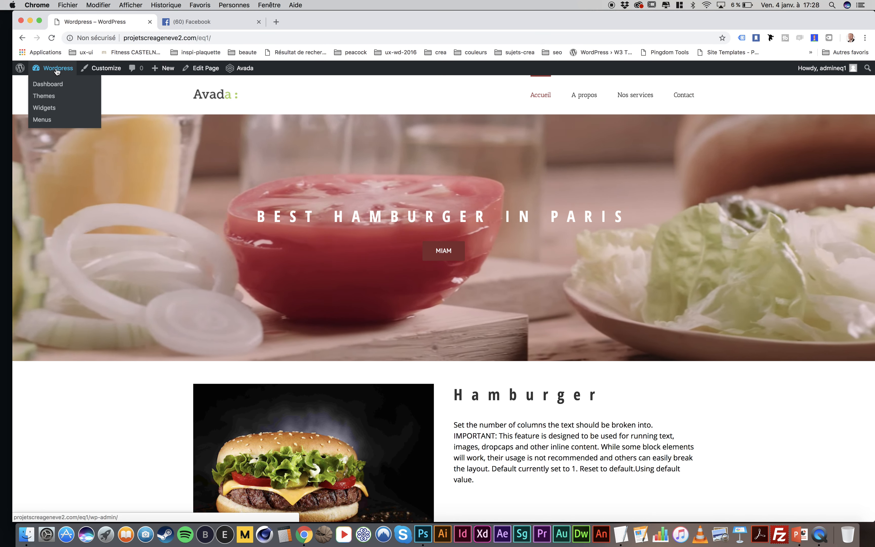
# Go to the site's dashboard and open the list of installed plugins
pyautogui.click(56, 69)
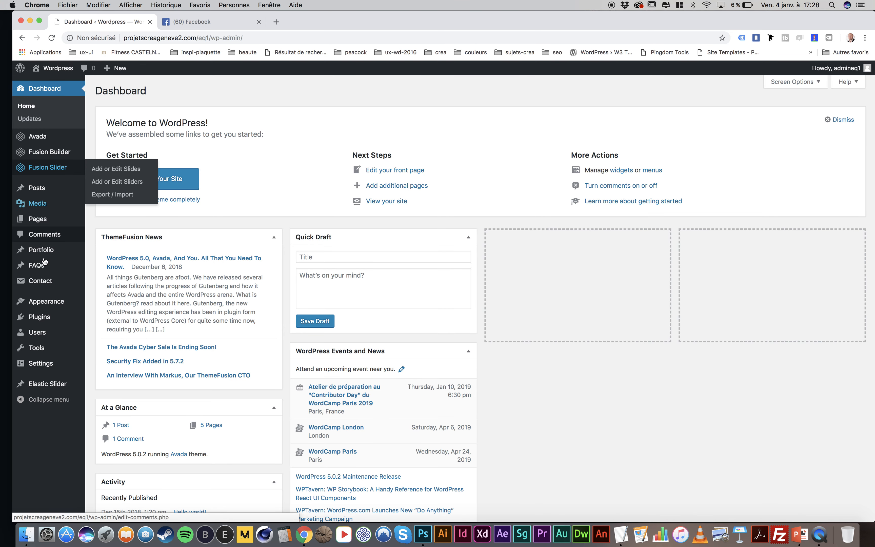
pyautogui.moveTo(43, 284)
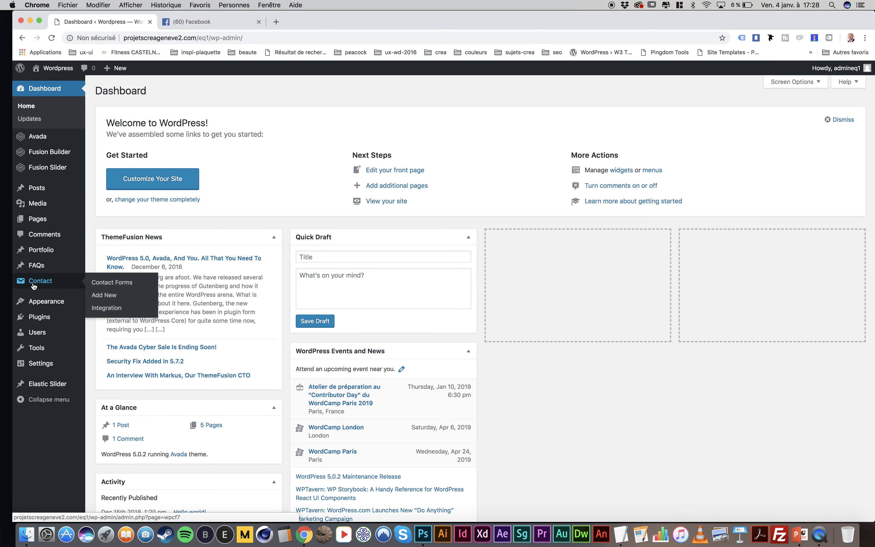
pyautogui.click(39, 317)
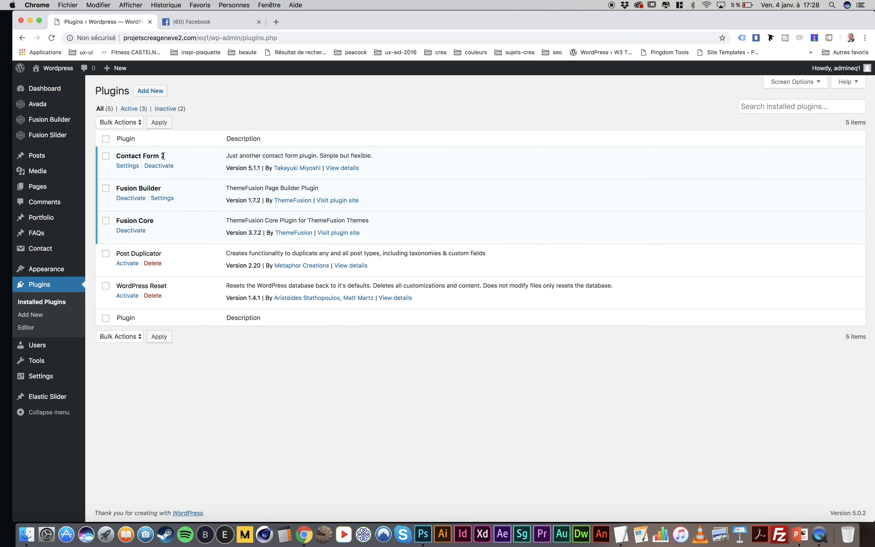
# Open Contact form 1 for editing and examine the label code of its name field
pyautogui.click(42, 250)
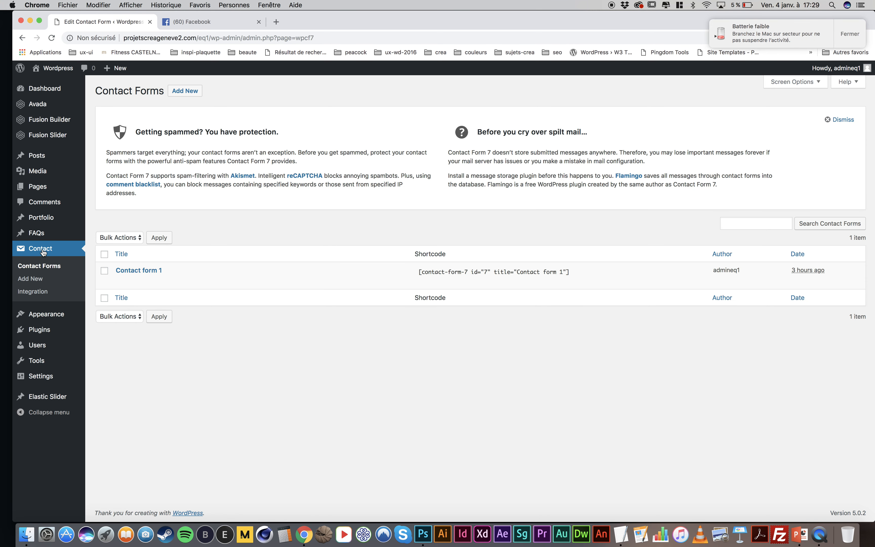
pyautogui.click(136, 275)
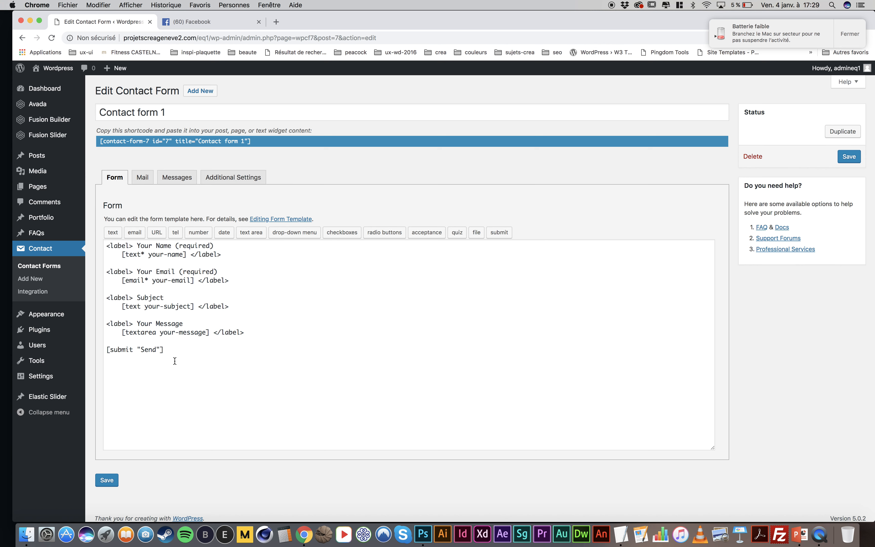
pyautogui.moveTo(108, 247); pyautogui.dragTo(133, 245)
pyautogui.moveTo(221, 254); pyautogui.dragTo(190, 253)
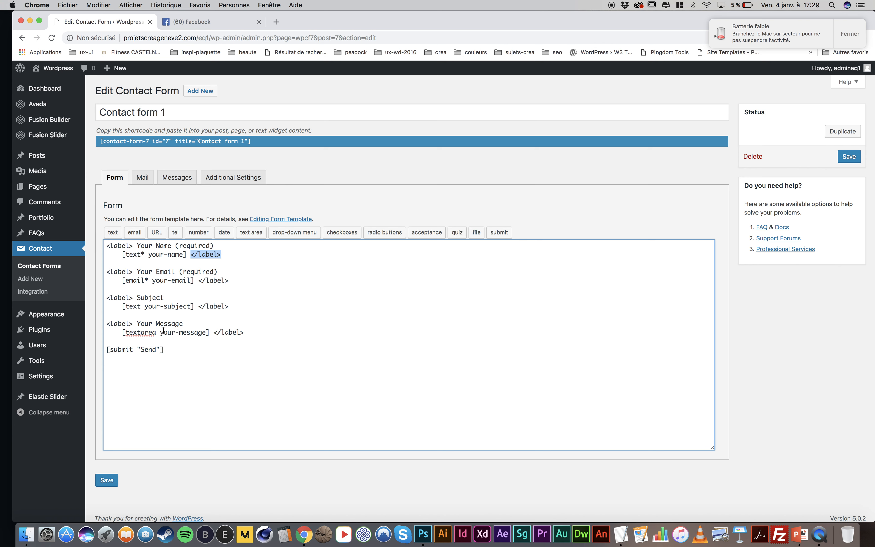
pyautogui.click(222, 256)
pyautogui.moveTo(223, 256); pyautogui.dragTo(123, 228)
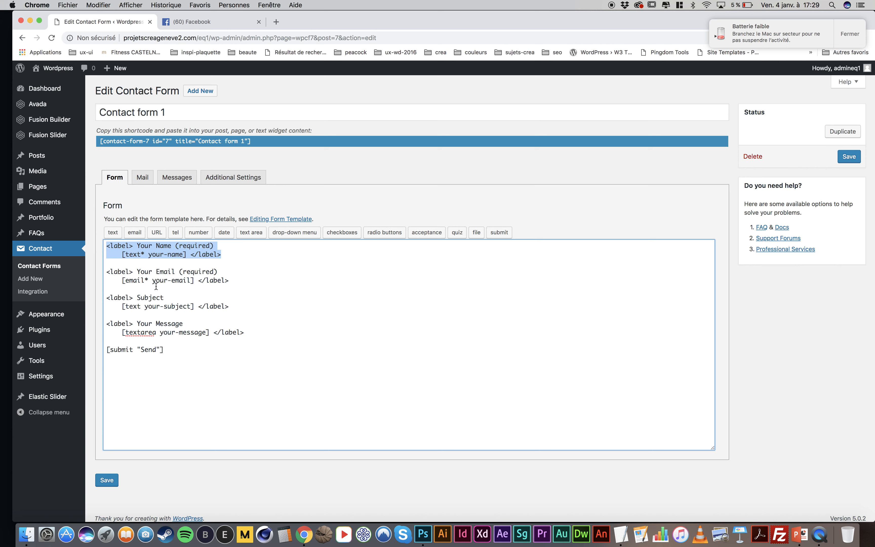
# Replace the name field's label text in the form template with "Votre nom*"
pyautogui.click(168, 246)
pyautogui.moveTo(219, 245); pyautogui.dragTo(137, 244)
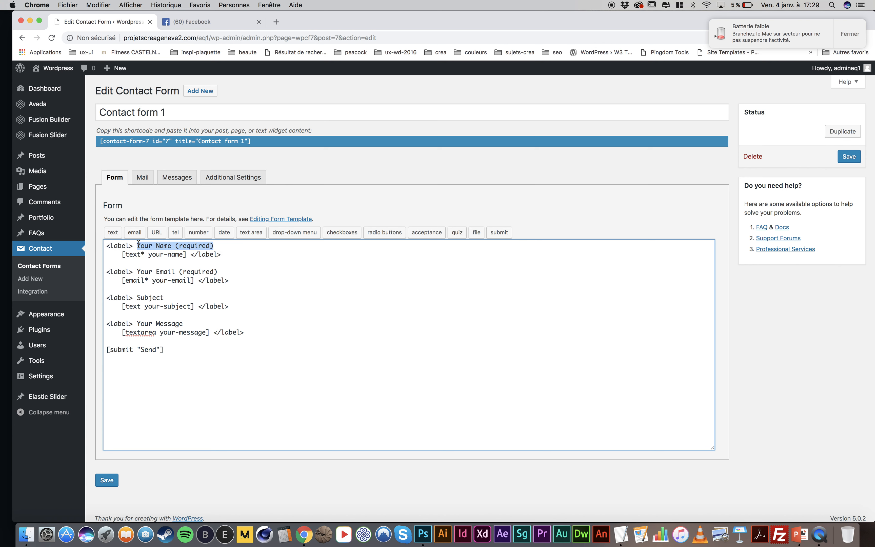
pyautogui.write('votre nom')
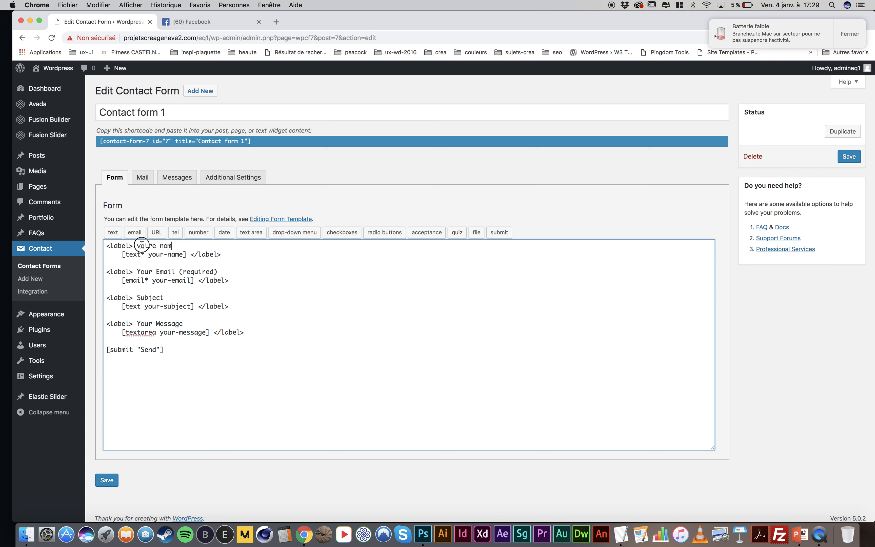
pyautogui.moveTo(141, 245)
pyautogui.mouseDown()
pyautogui.moveTo(133, 243)
pyautogui.moveTo(143, 253)
pyautogui.mouseUp()
pyautogui.write('V')
pyautogui.moveTo(125, 255)
pyautogui.mouseDown()
pyautogui.moveTo(184, 254)
pyautogui.moveTo(138, 245)
pyautogui.mouseUp()
# Replace the email field's label text in the form template with "Votre eMail*"
pyautogui.moveTo(219, 271); pyautogui.dragTo(138, 272)
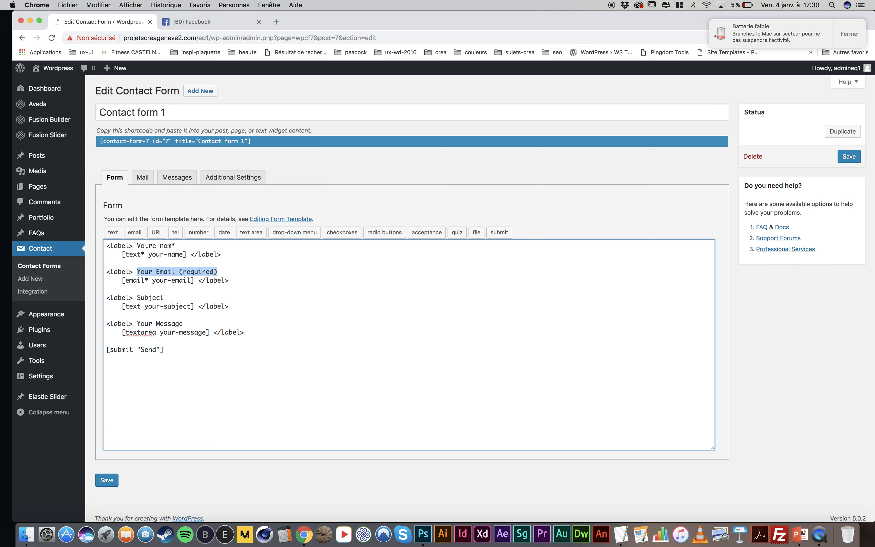
pyautogui.write('Votre eMail')
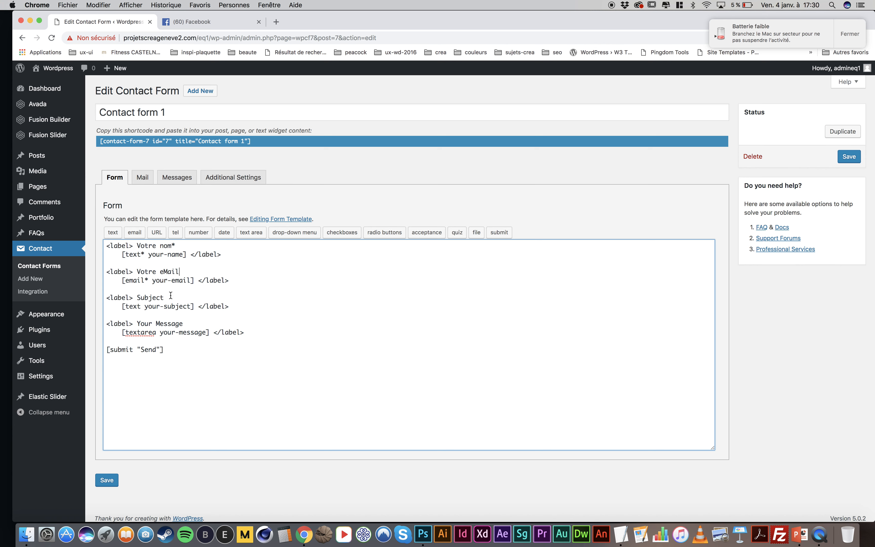
pyautogui.write('*')
# Change the subject field's label to "Sujet" and shorten the message field's label to "Message"
pyautogui.moveTo(165, 297); pyautogui.dragTo(146, 297)
pyautogui.write('jet')
pyautogui.moveTo(156, 323); pyautogui.dragTo(138, 324)
pyautogui.press('BackSpace')
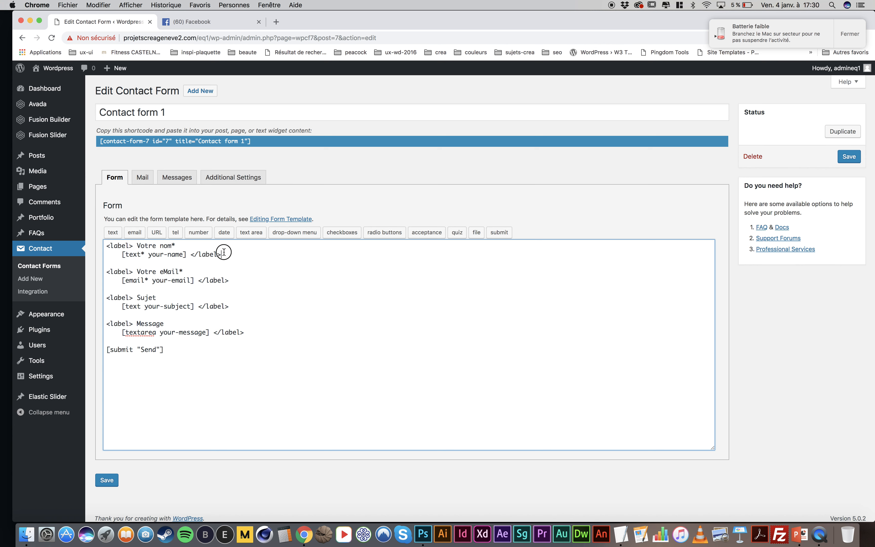
# Duplicate the "Votre nom*" field block directly below itself, separated by a blank line
pyautogui.moveTo(222, 252); pyautogui.dragTo(132, 205)
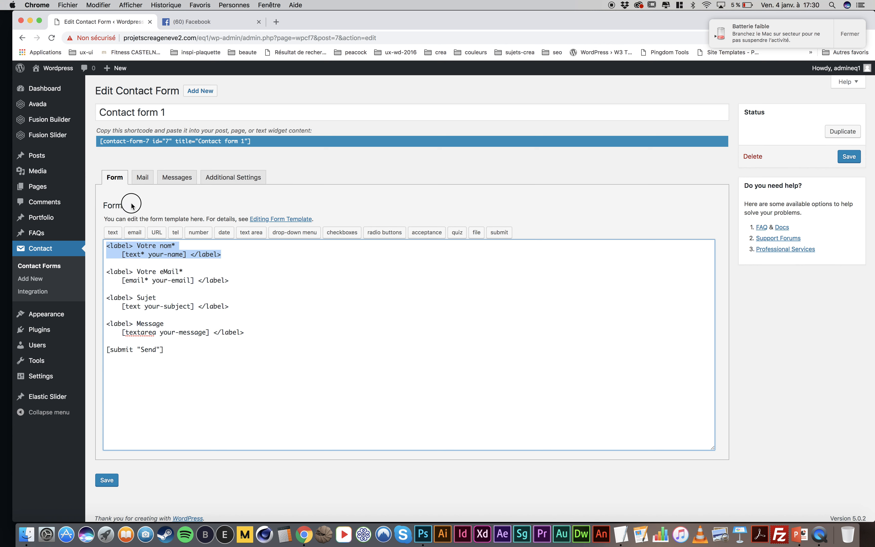
pyautogui.press('super+c')
pyautogui.click(229, 255)
pyautogui.press('Return')
pyautogui.press('Return')
pyautogui.press('super+v')
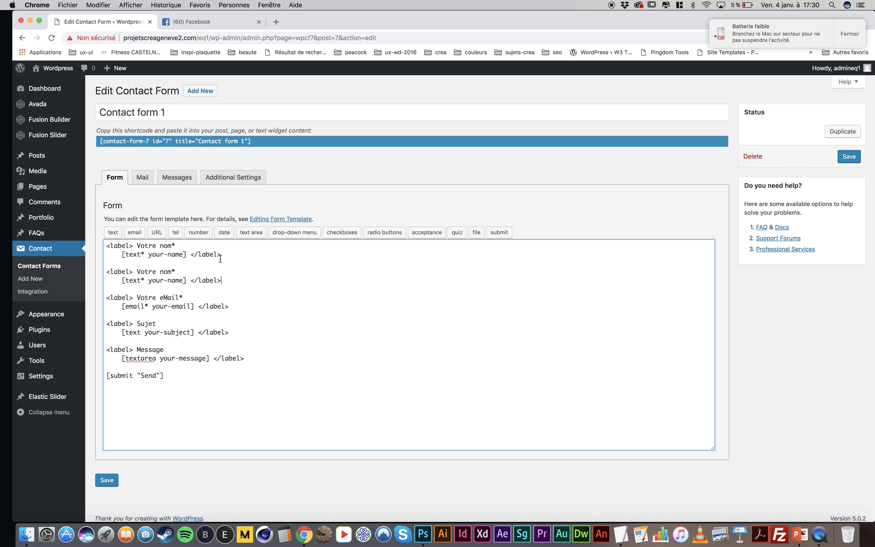
# Turn the copied block into "Votre prénom*" with the field name your-surname, and set the submit label to "Envoyer"
pyautogui.click(160, 271)
pyautogui.write('pré')
pyautogui.click(167, 281)
pyautogui.write('sur')
pyautogui.moveTo(157, 375); pyautogui.dragTo(142, 376)
pyautogui.write('Envoyer')
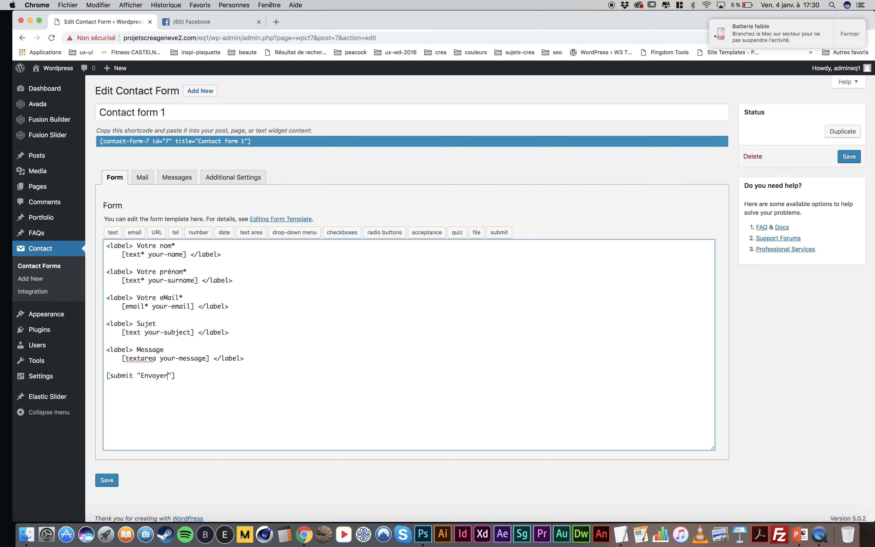
# Review the form's mail settings and remove the word Wordpress from the mail subject, keeping only "[your-subject]"
pyautogui.click(143, 178)
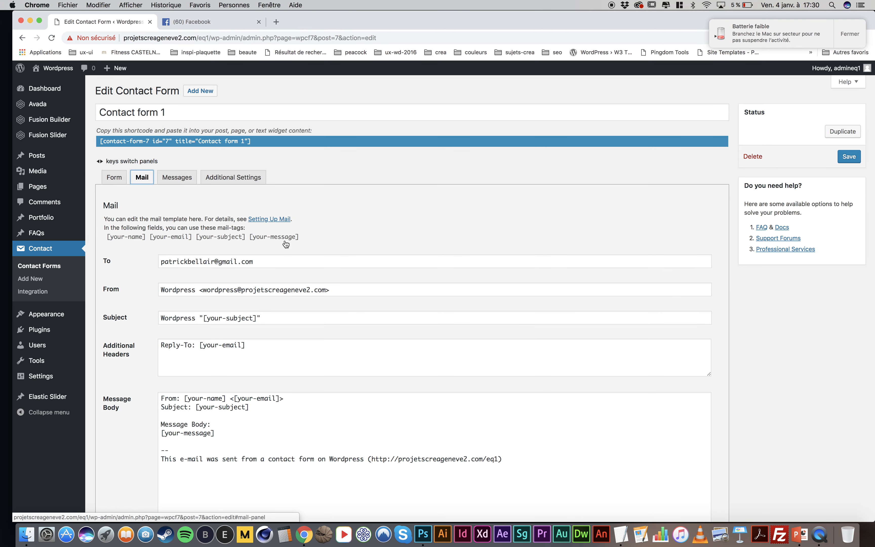
pyautogui.scroll(-1, 296, 244)
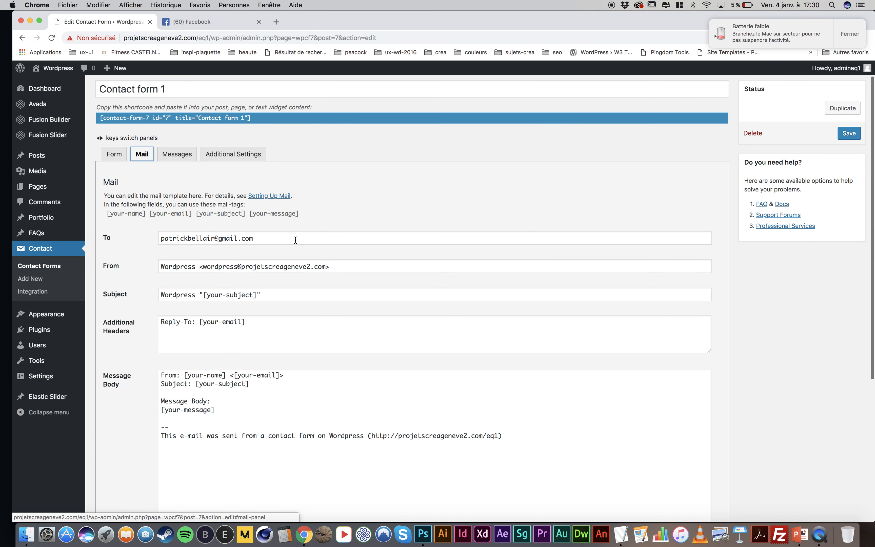
pyautogui.moveTo(259, 239); pyautogui.dragTo(126, 232)
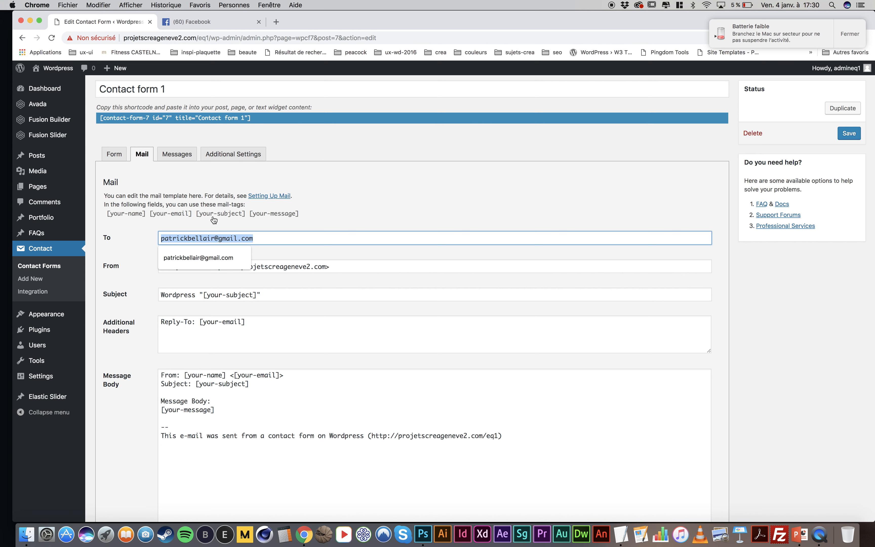
pyautogui.click(295, 217)
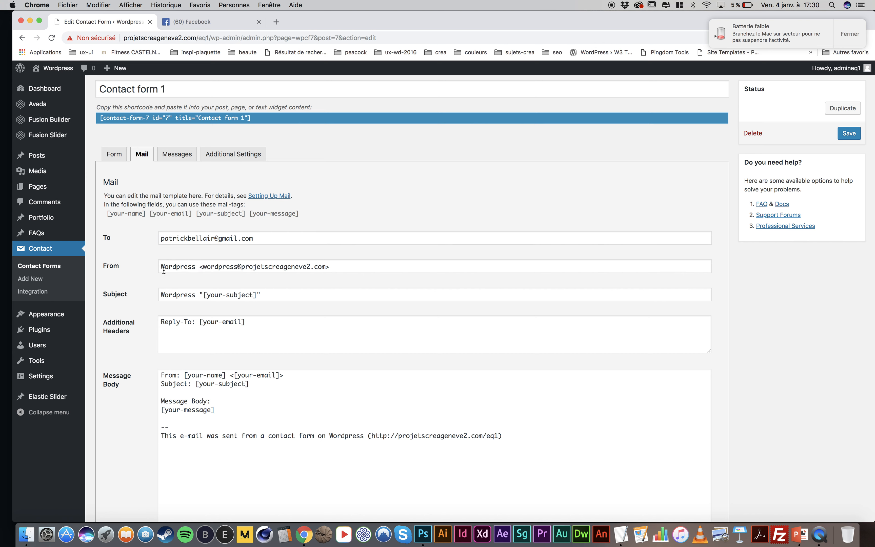
pyautogui.moveTo(342, 266); pyautogui.dragTo(114, 266)
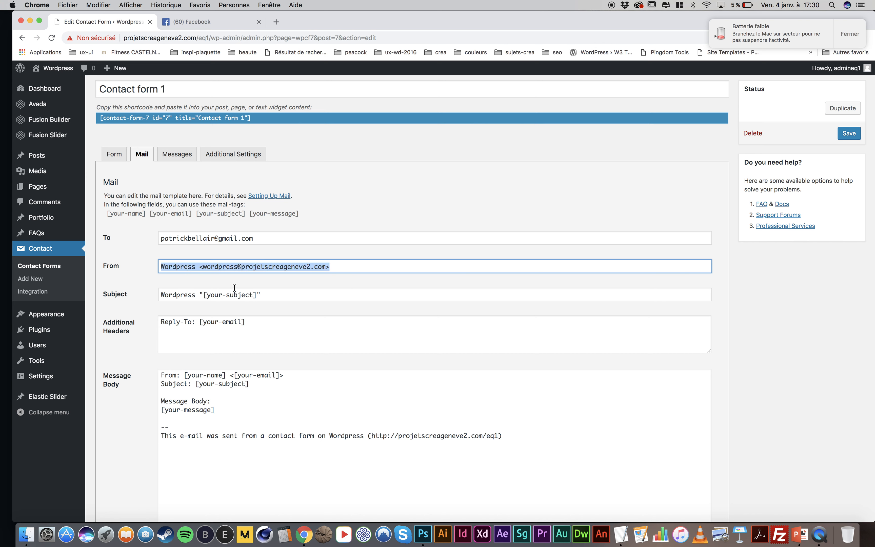
pyautogui.moveTo(198, 294); pyautogui.dragTo(159, 295)
pyautogui.press('BackSpace')
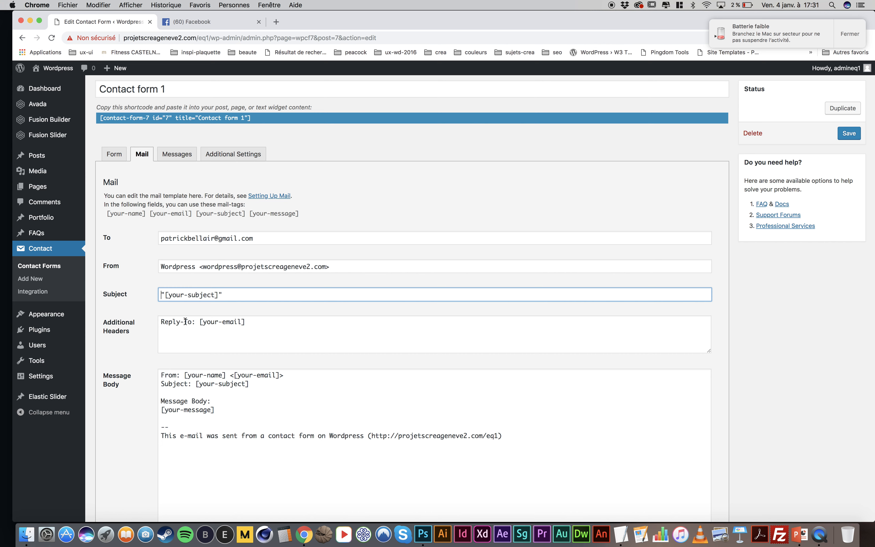
pyautogui.moveTo(203, 321); pyautogui.dragTo(241, 322)
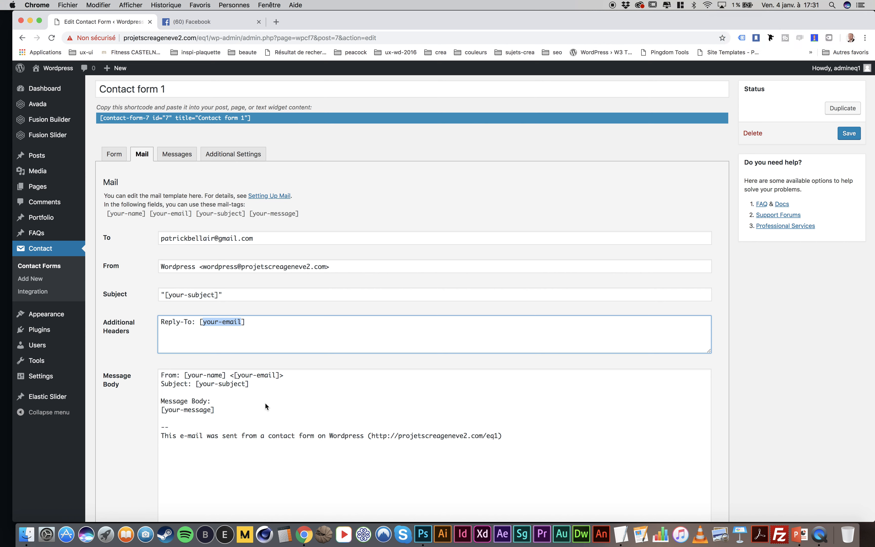
pyautogui.click(236, 391)
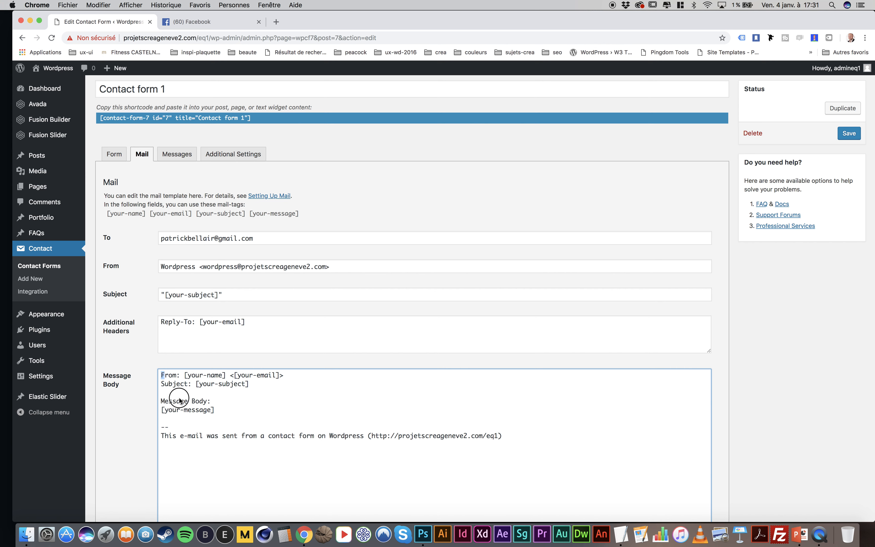
pyautogui.press('super+a')
pyautogui.press('BackSpace')
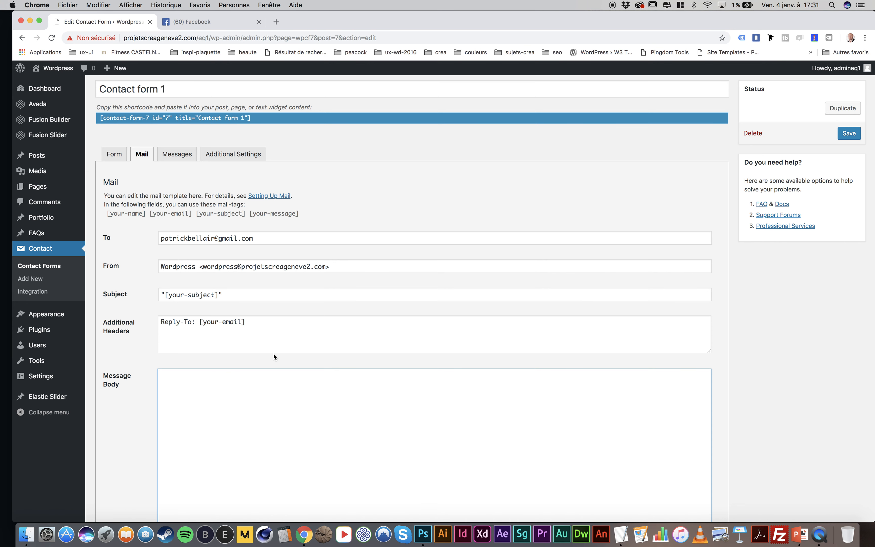
# Copy the available mail-tags, restore the message body, replace everything below its Subject line with the copied tags, and save the form
pyautogui.moveTo(302, 213); pyautogui.dragTo(105, 225)
pyautogui.press('super+c')
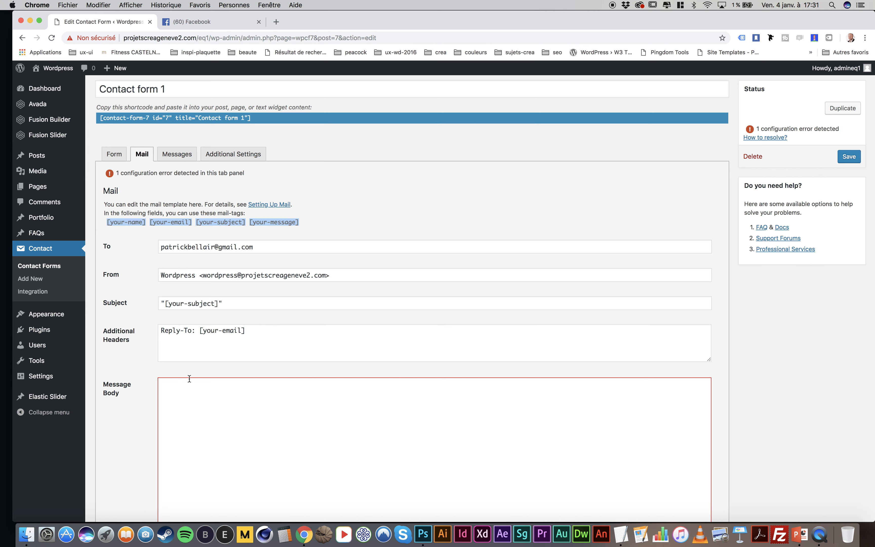
pyautogui.click(234, 435)
pyautogui.press('super+v')
pyautogui.press('super+z')
pyautogui.click(249, 414)
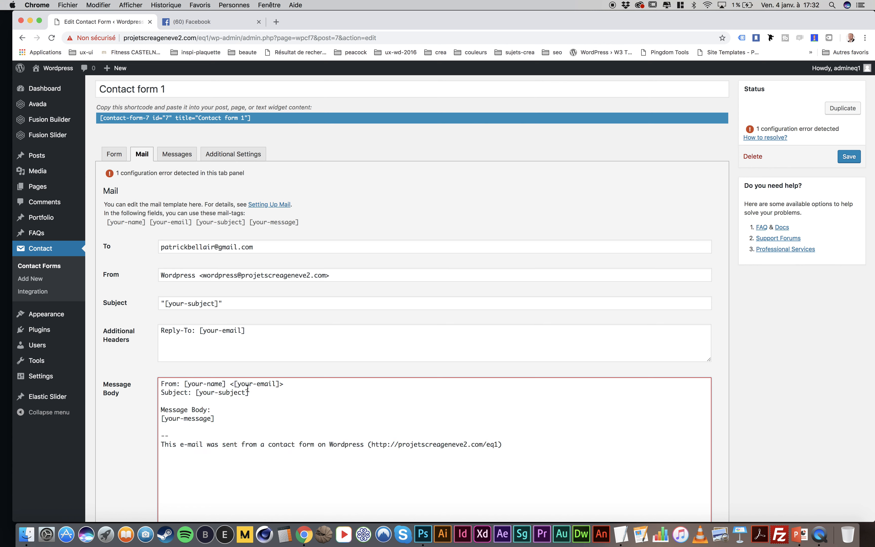
pyautogui.moveTo(174, 401); pyautogui.dragTo(211, 491)
pyautogui.press('BackSpace')
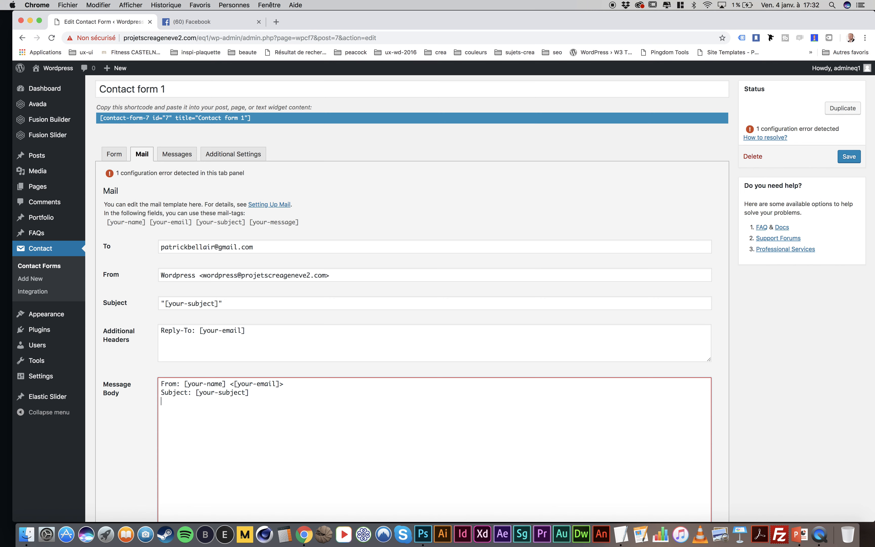
pyautogui.press('super+v')
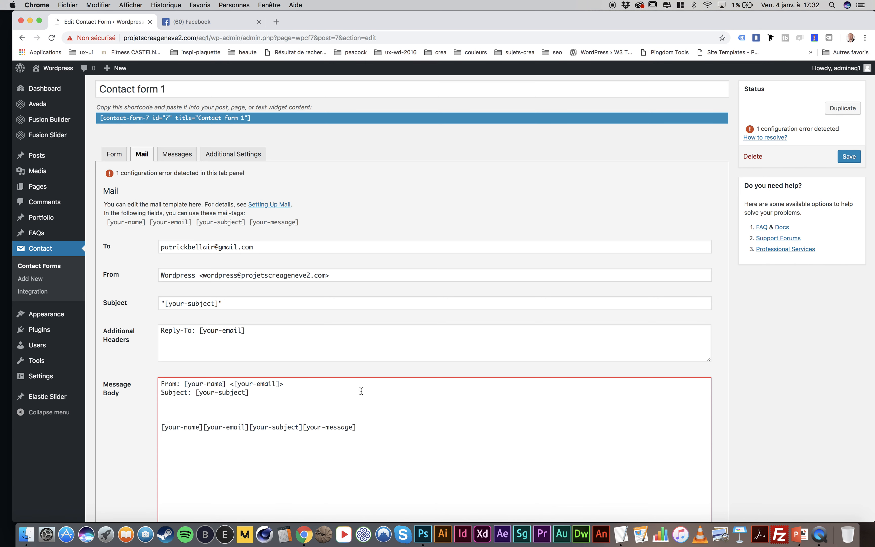
pyautogui.click(849, 157)
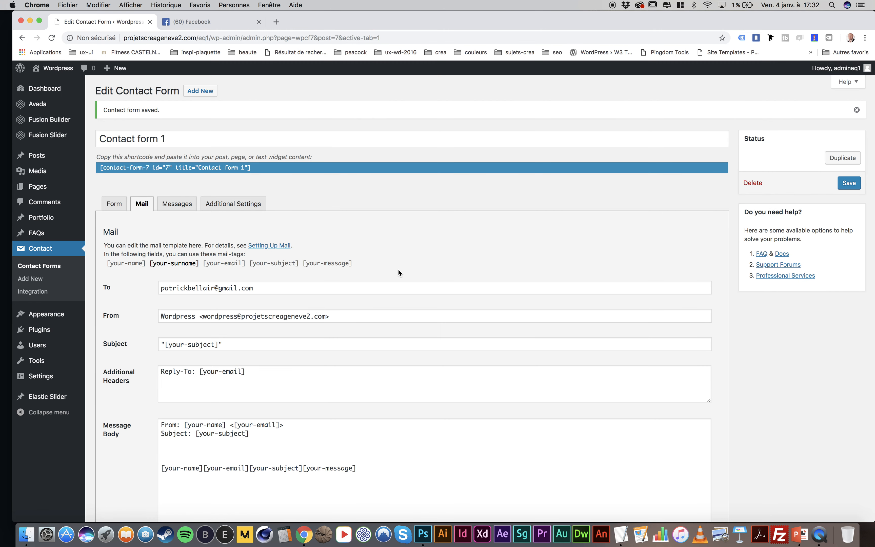
# Split the pasted [your-name], [your-email], [your-subject] and [your-message] tags onto separate lines in the message body and save the form
pyautogui.scroll(-3, 398, 270)
pyautogui.click(205, 331)
pyautogui.press('Return')
pyautogui.press('Return')
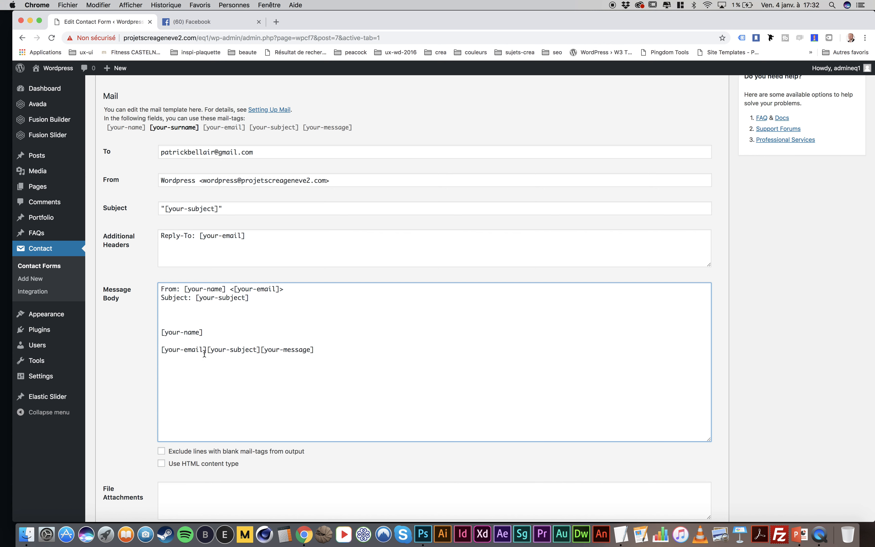
pyautogui.click(206, 349)
pyautogui.press('Return')
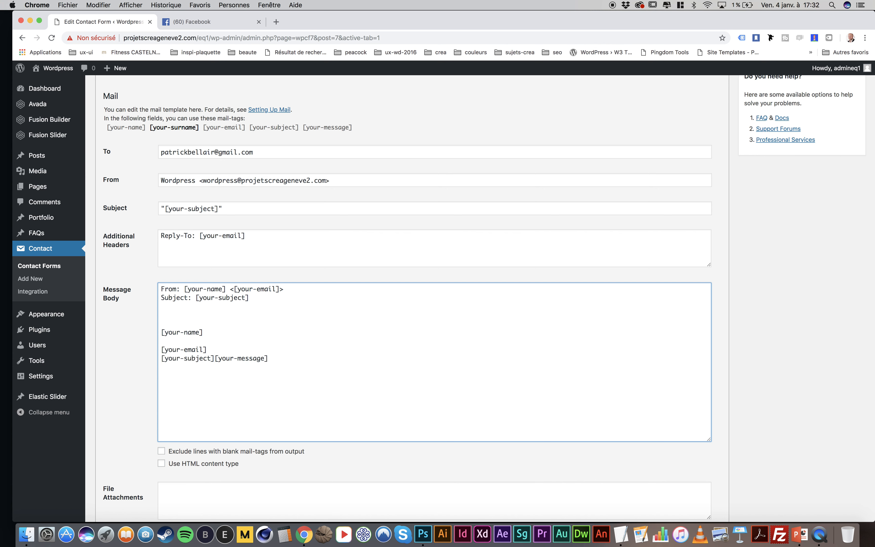
pyautogui.press('Return')
pyautogui.click(214, 368)
pyautogui.press('Return')
pyautogui.press('Return')
pyautogui.press('Return')
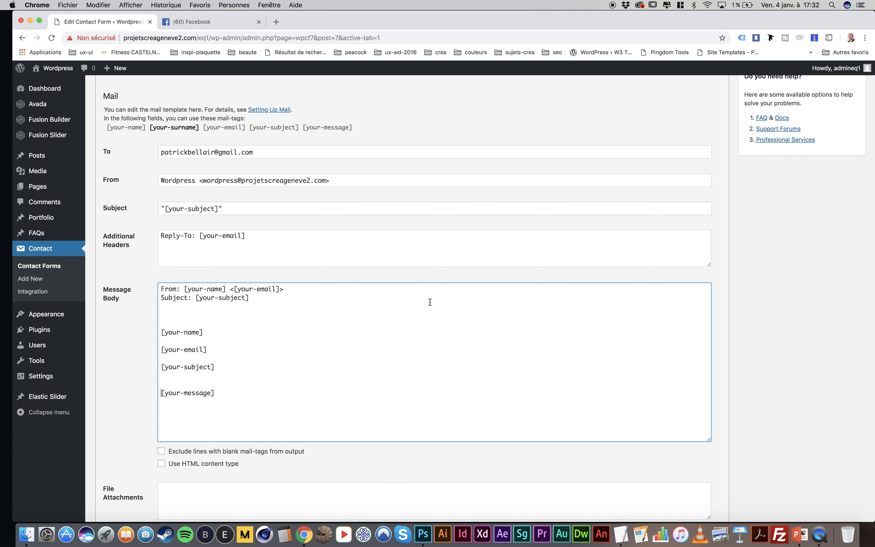
pyautogui.scroll(5, 795, 186)
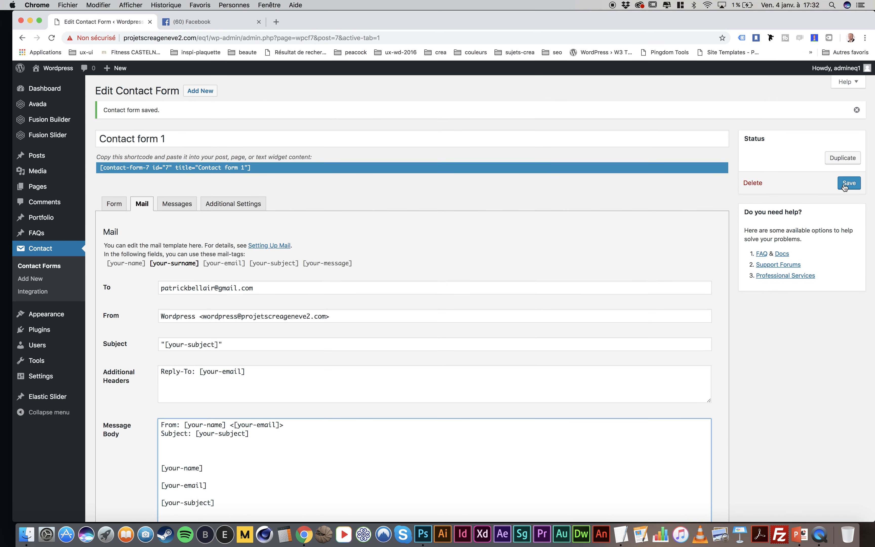
pyautogui.click(848, 183)
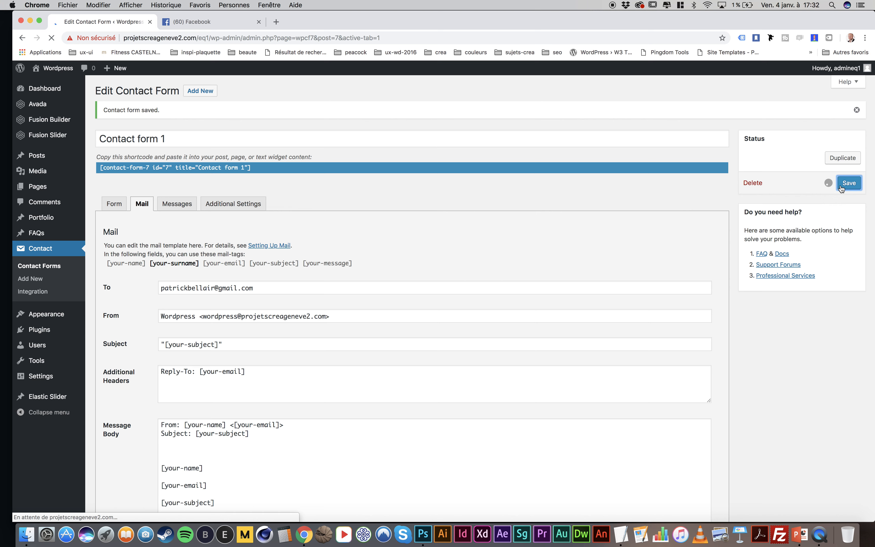
# Place the unused [your-surname] mail-tag on its own line between [your-name] and [your-email] in the message body
pyautogui.click(114, 204)
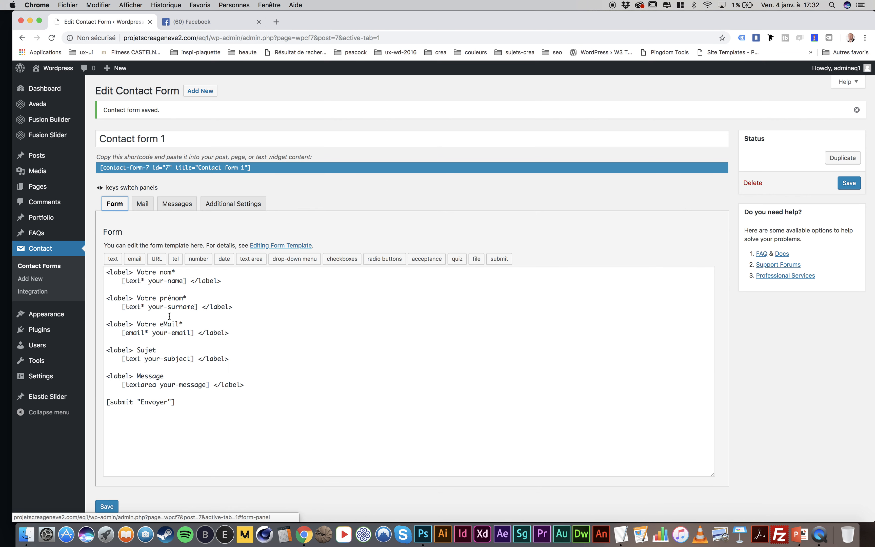
pyautogui.click(142, 206)
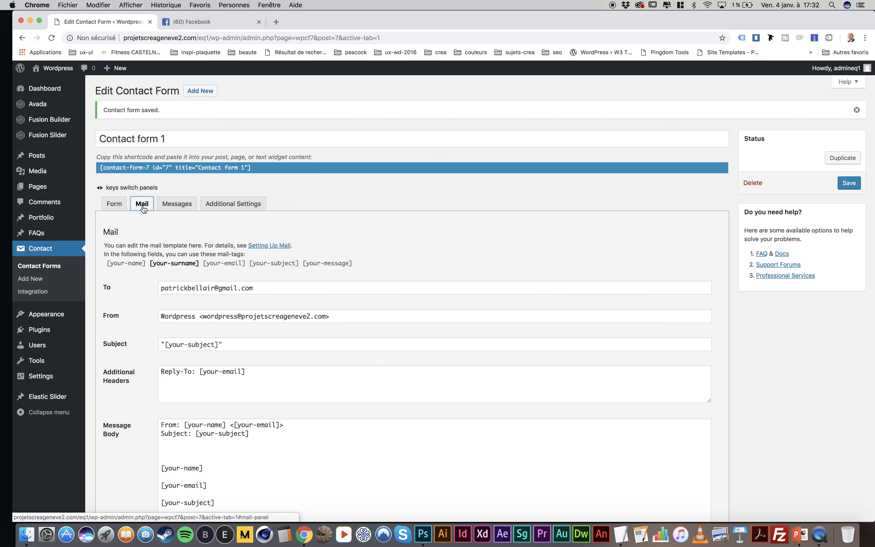
pyautogui.moveTo(199, 267); pyautogui.dragTo(150, 268)
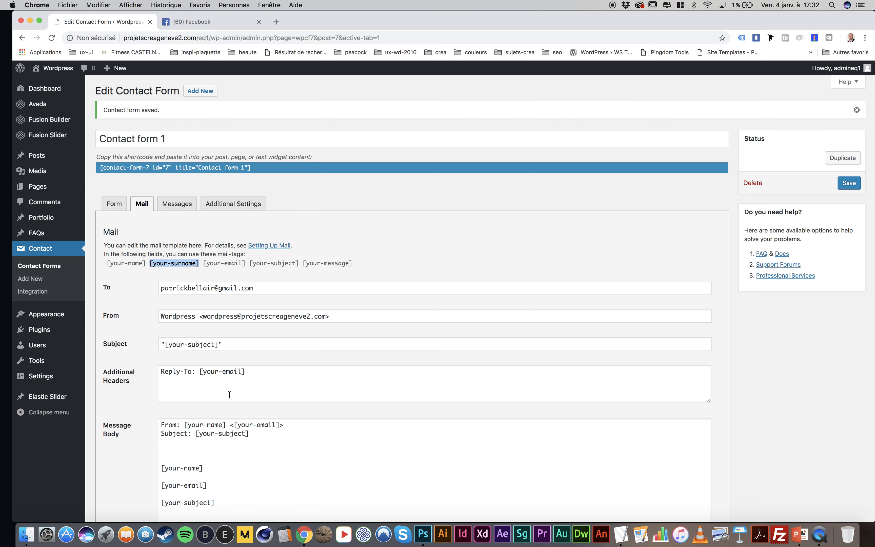
pyautogui.scroll(-3, 227, 395)
pyautogui.click(212, 358)
pyautogui.press('Return')
pyautogui.press('Return')
pyautogui.write('[your-name][your-email][your-subject][your-message]')
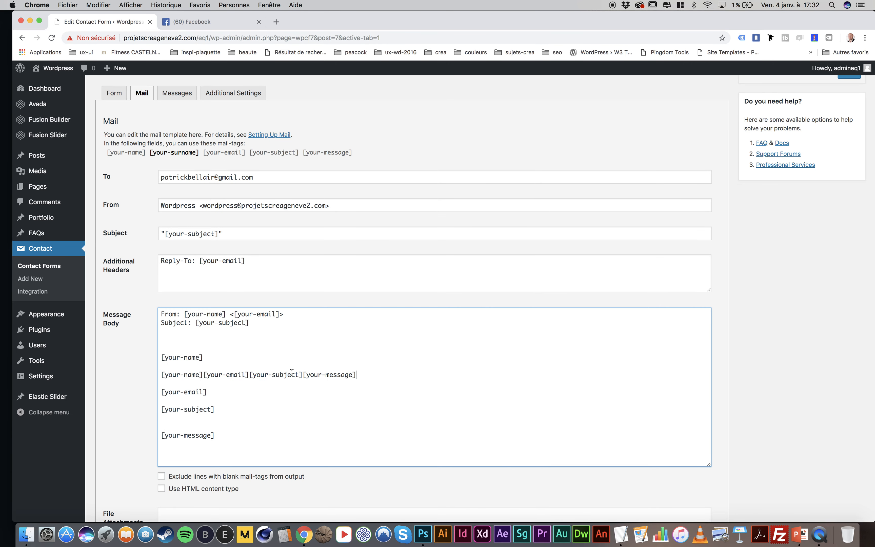
pyautogui.moveTo(200, 152); pyautogui.dragTo(151, 155)
pyautogui.press('super+c')
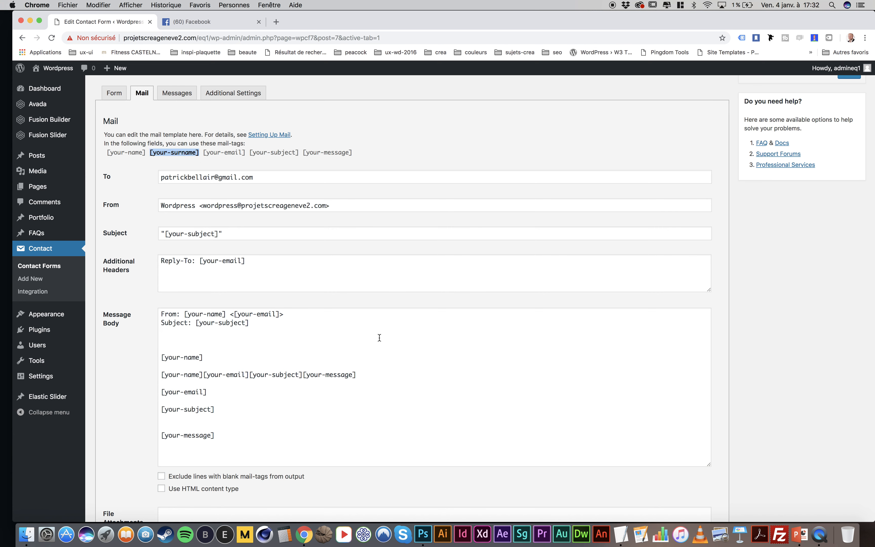
pyautogui.moveTo(362, 369); pyautogui.dragTo(151, 378)
pyautogui.press('super+v')
# Add the intro line "Un email a été envoyé depuis le site Lorem ipsum :" above the mail-tags in the message body
pyautogui.click(185, 343)
pyautogui.press('Return')
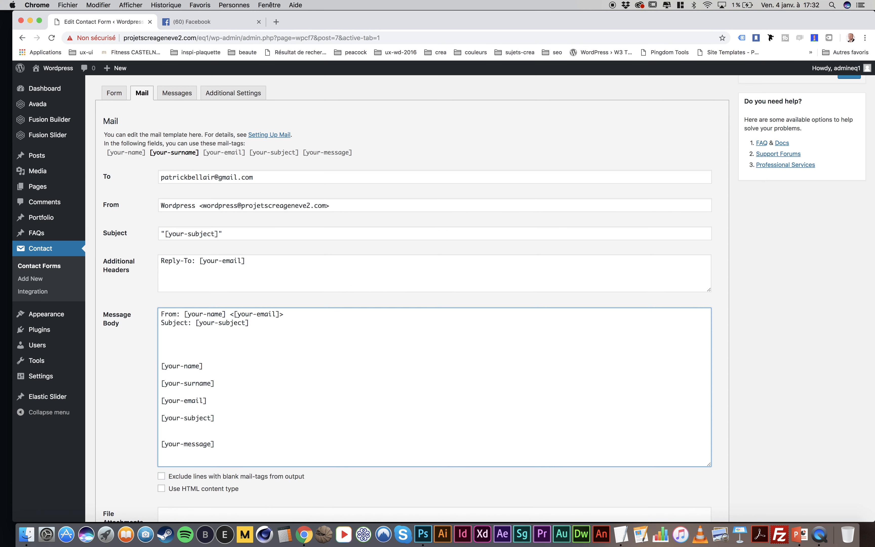
pyautogui.press('Up')
pyautogui.write('Un email a ét')
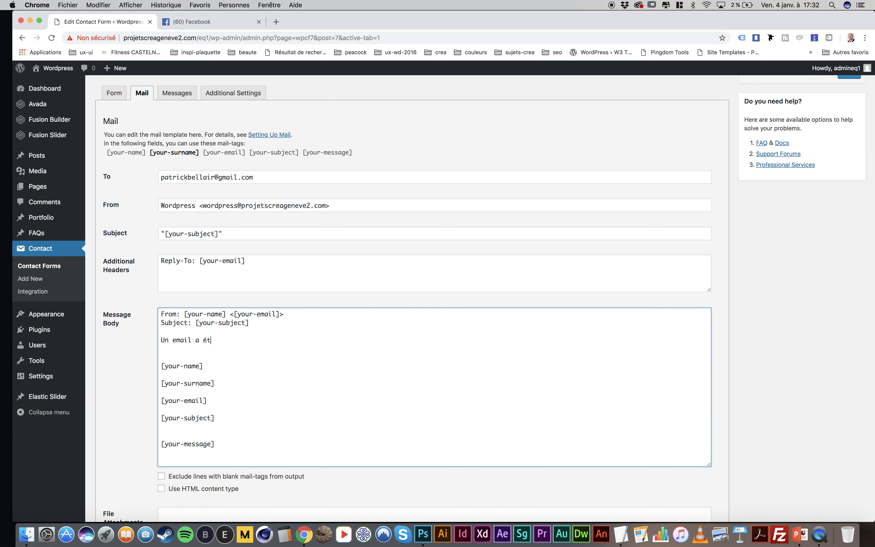
pyautogui.write('é envoyé depuis le site Lorem ipsu')
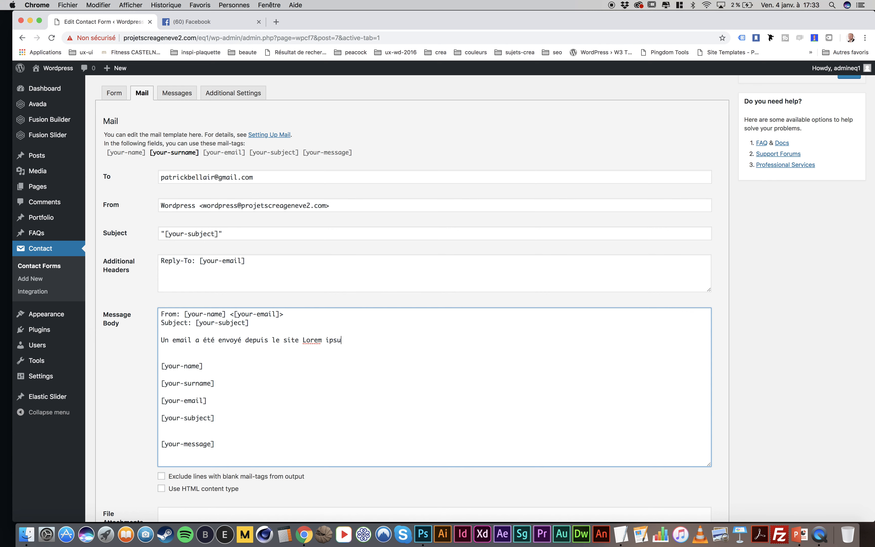
pyautogui.write('m :')
# Add the label "Le nom de la personne" on a line directly above [your-name] in the message body
pyautogui.press('Return')
pyautogui.write('Le nom de la personne')
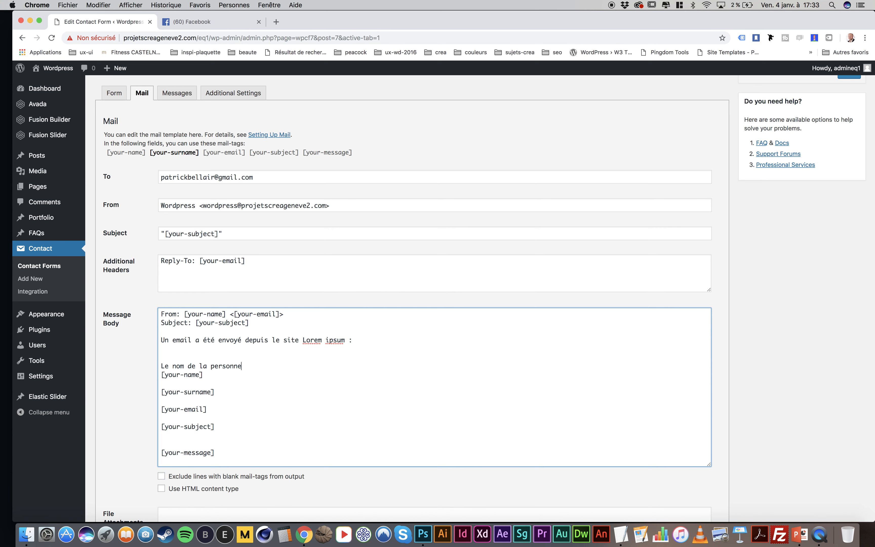
# Copy the label "Le nom de la personne :" onto the lines above [your-surname] and [your-email]
pyautogui.moveTo(255, 366); pyautogui.dragTo(156, 367)
pyautogui.press('super+c')
pyautogui.click(169, 388)
pyautogui.press('Return')
pyautogui.press('Up')
pyautogui.press('super+v')
pyautogui.press('Return')
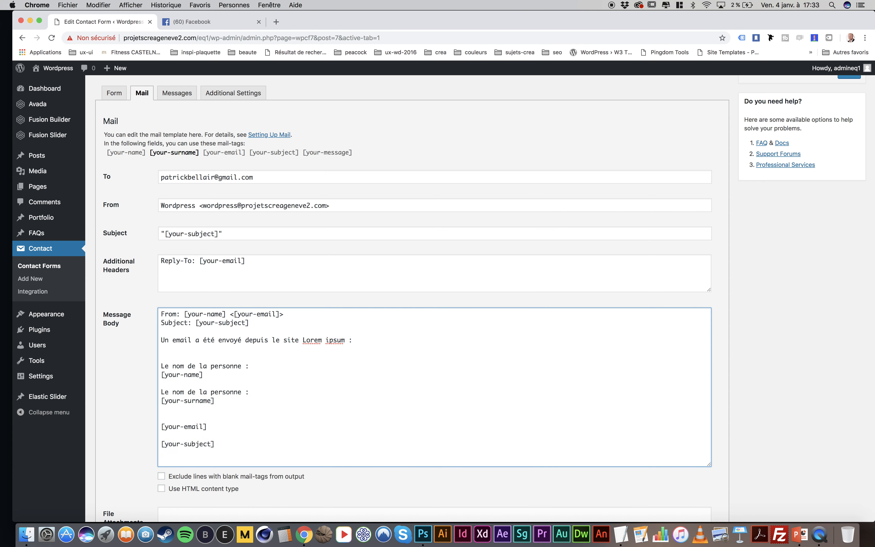
pyautogui.press('super+v')
# Add the label "Le sujet :" above [your-subject] and "Le message :" above [your-message] in the message body
pyautogui.click(171, 430)
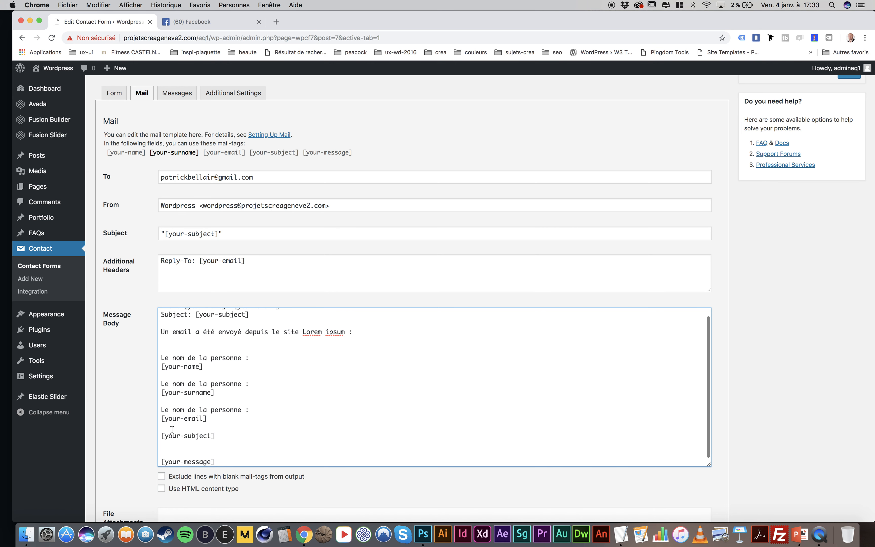
pyautogui.press('Return')
pyautogui.write('Le sujet')
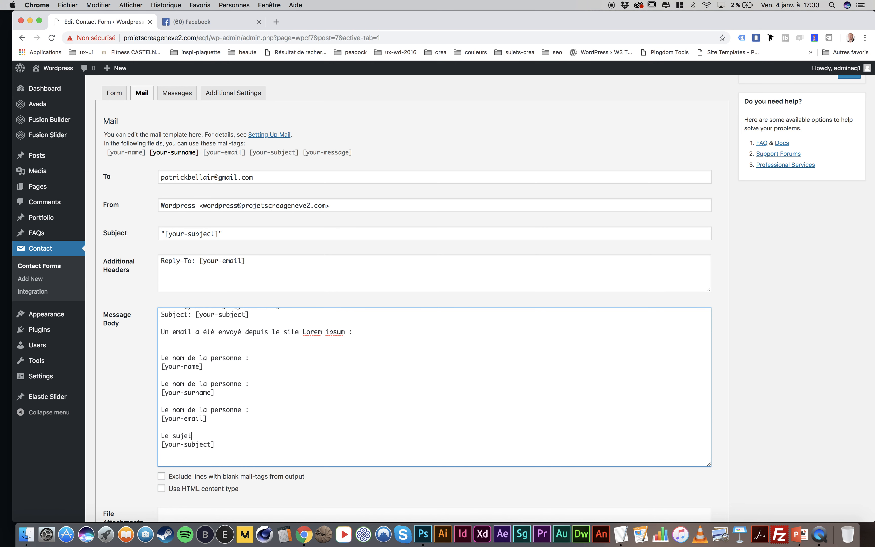
pyautogui.scroll(-1, 434, 387)
pyautogui.write(':')
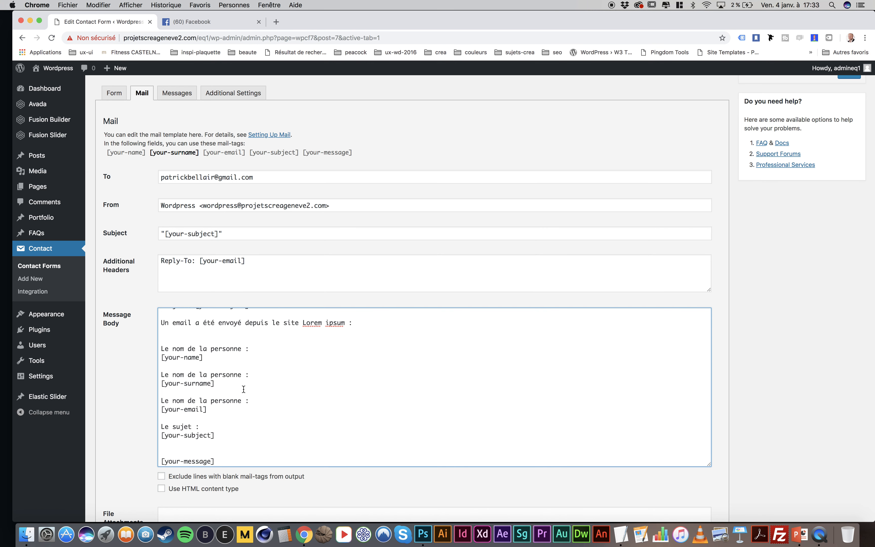
pyautogui.scroll(-3, 245, 385)
pyautogui.click(199, 381)
pyautogui.write('Le message')
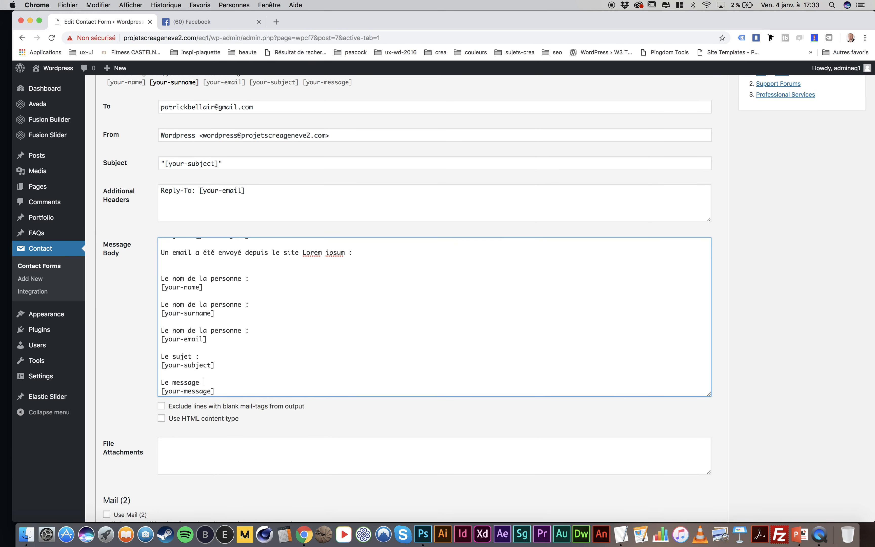
# Reword the surname label as "Le prénom de la personne :" and the email label as "le Mail de la personne :", and save the form
pyautogui.click(172, 304)
pyautogui.write('pré')
pyautogui.moveTo(185, 330); pyautogui.dragTo(146, 332)
pyautogui.write('le Mail')
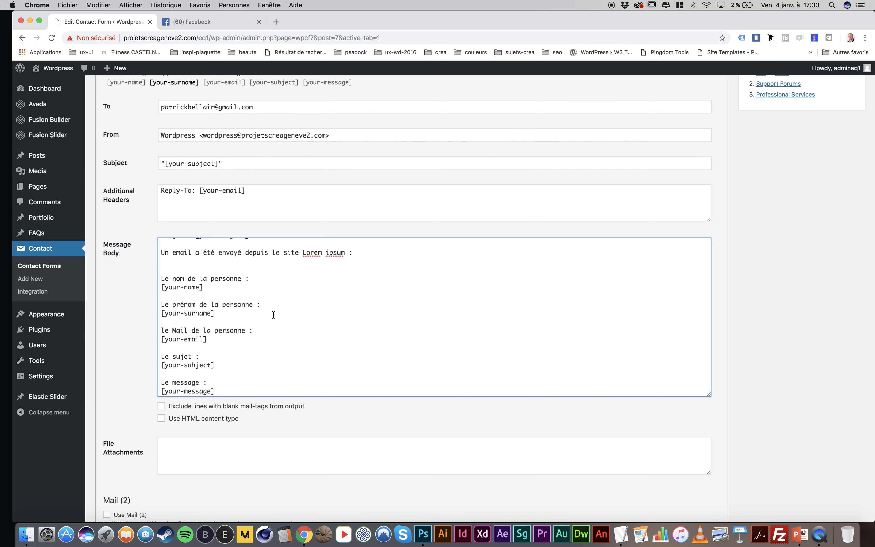
pyautogui.scroll(2, 267, 303)
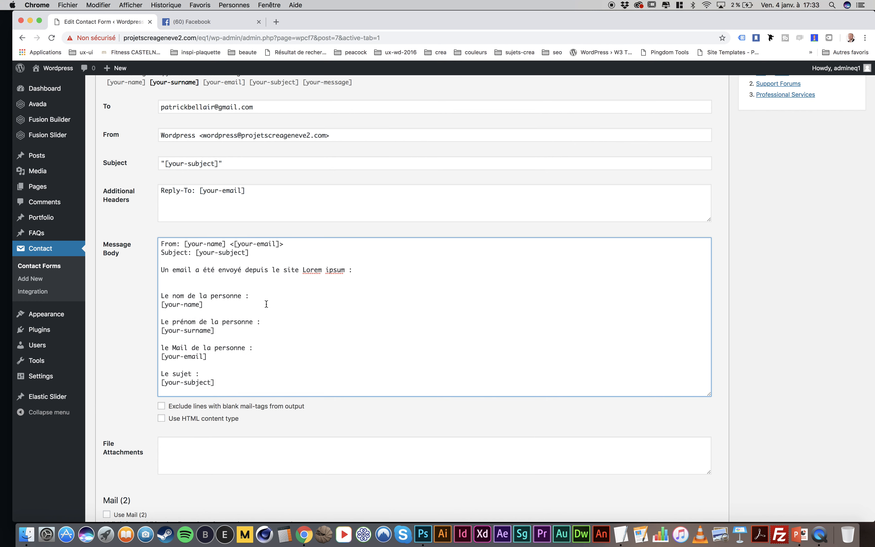
pyautogui.scroll(-2, 267, 303)
pyautogui.scroll(2, 268, 303)
pyautogui.scroll(-2, 301, 372)
pyautogui.scroll(6, 846, 172)
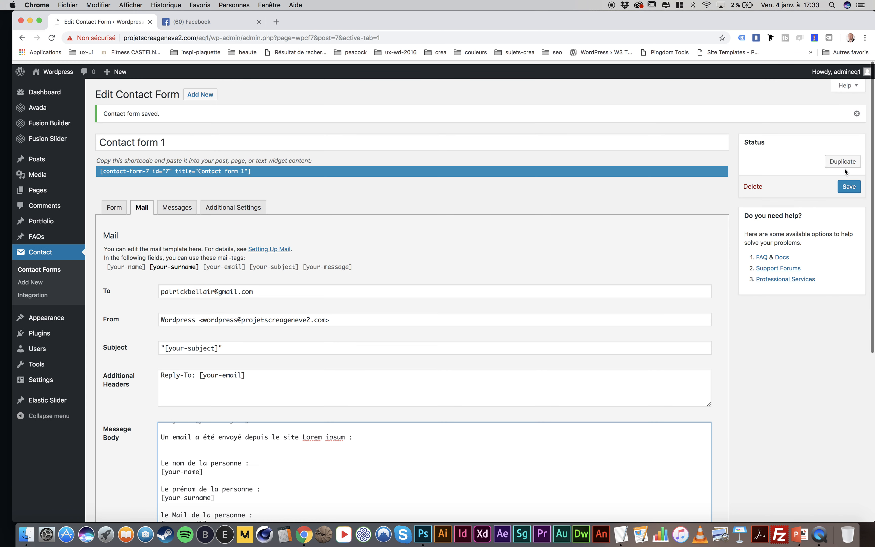
pyautogui.click(848, 183)
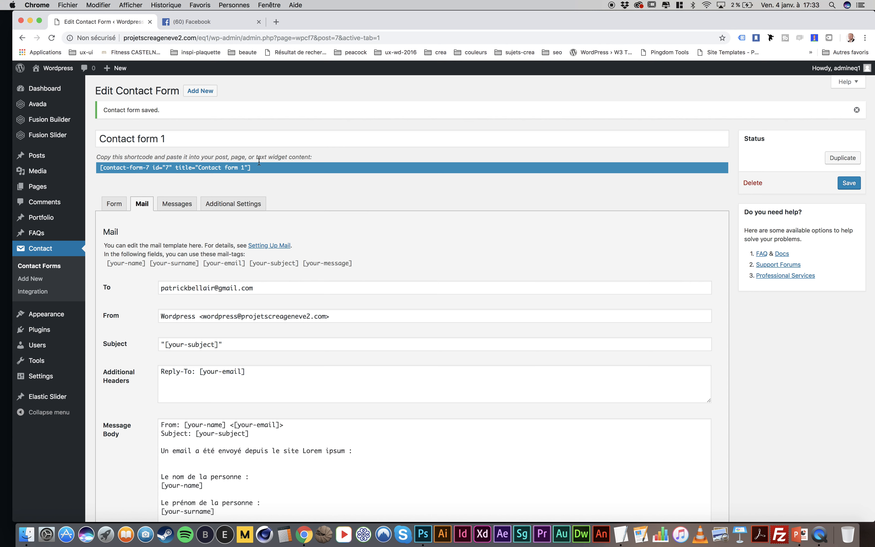
# Select the shortcode of Contact form 1 and open the Contact page for editing with Fusion Builder
pyautogui.click(238, 167)
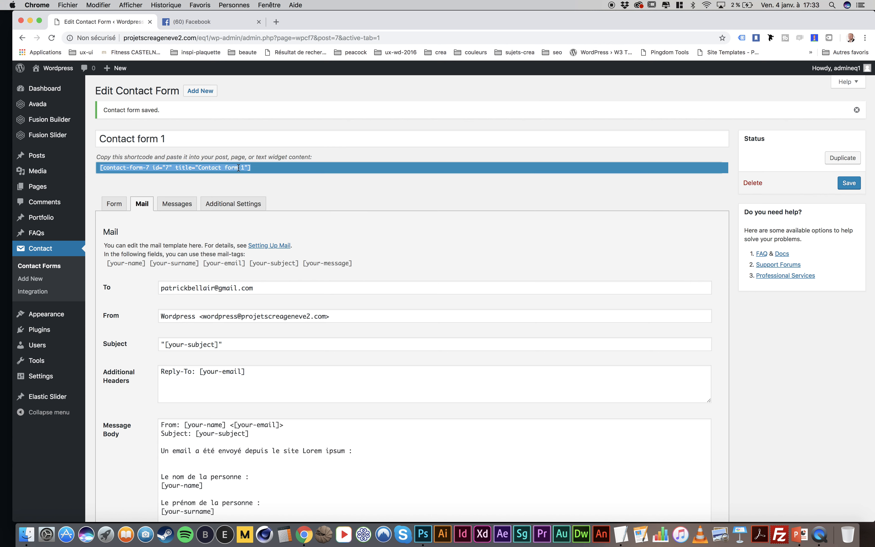
pyautogui.click(33, 188)
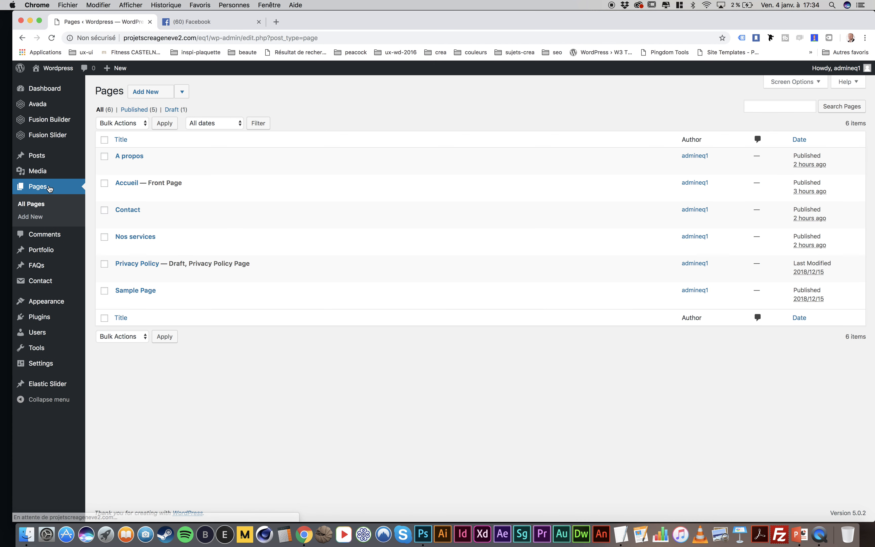
pyautogui.click(128, 210)
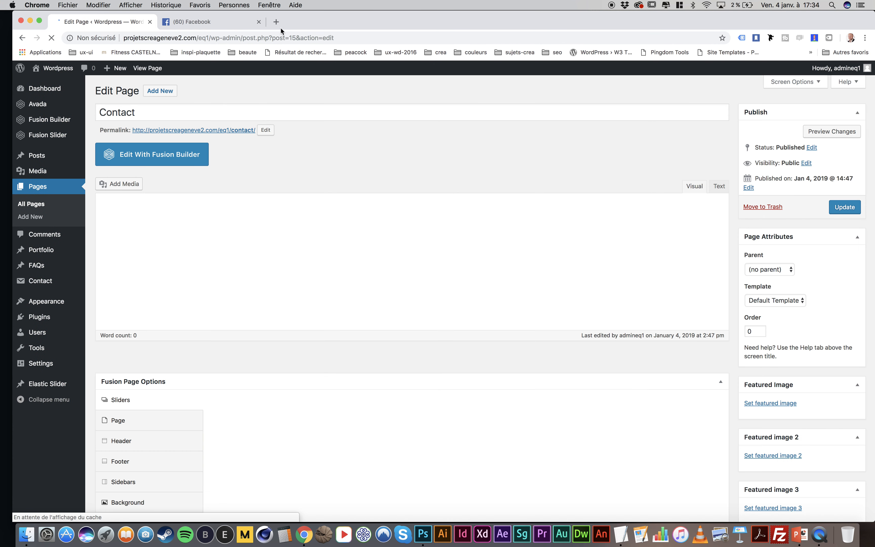
pyautogui.click(260, 21)
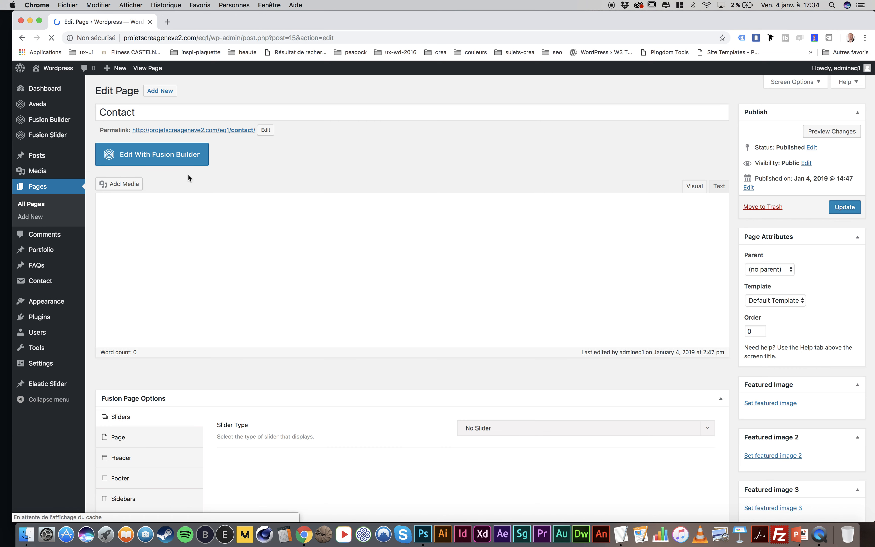
pyautogui.click(155, 156)
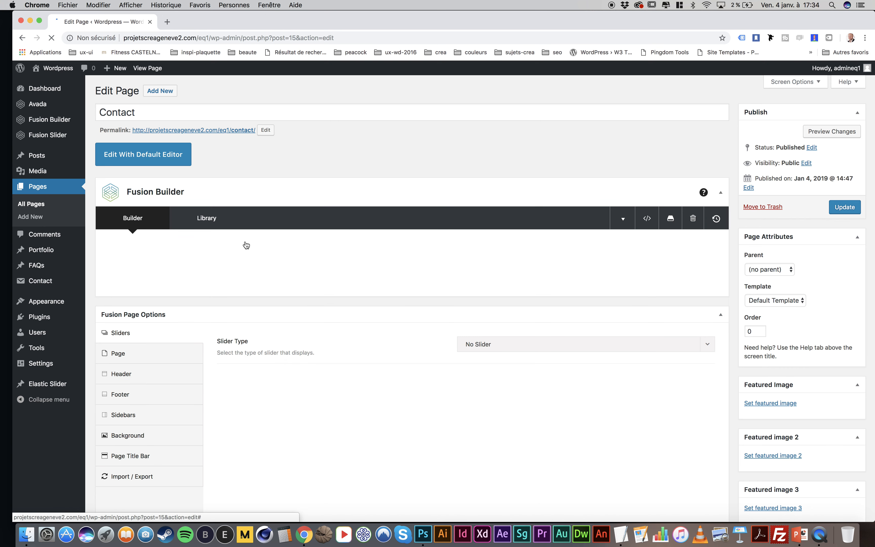
# Insert the saved global "footer" container from the library into the Contact page
pyautogui.scroll(-2, 410, 269)
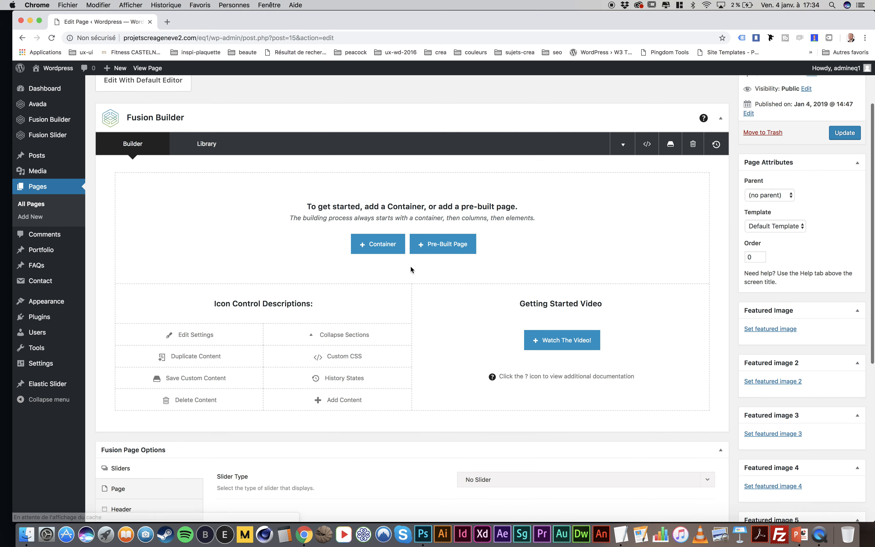
pyautogui.click(380, 249)
pyautogui.click(283, 125)
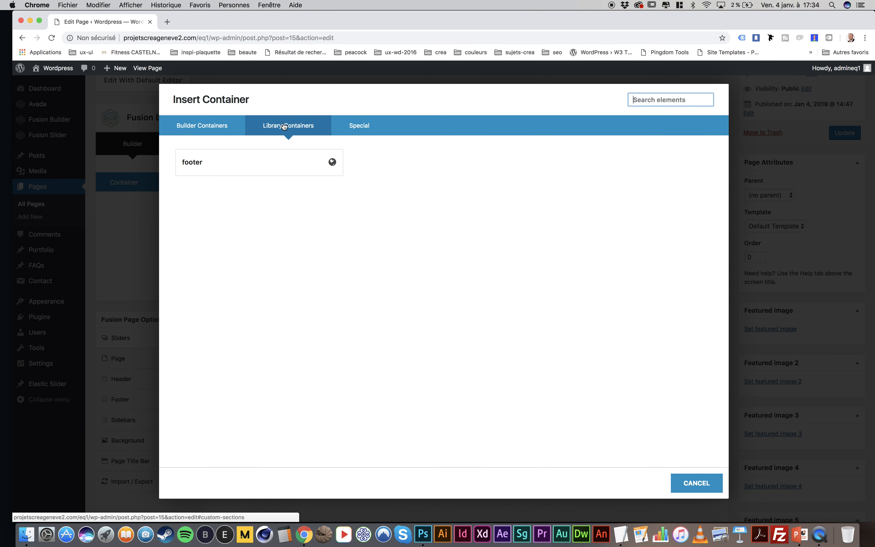
pyautogui.click(256, 162)
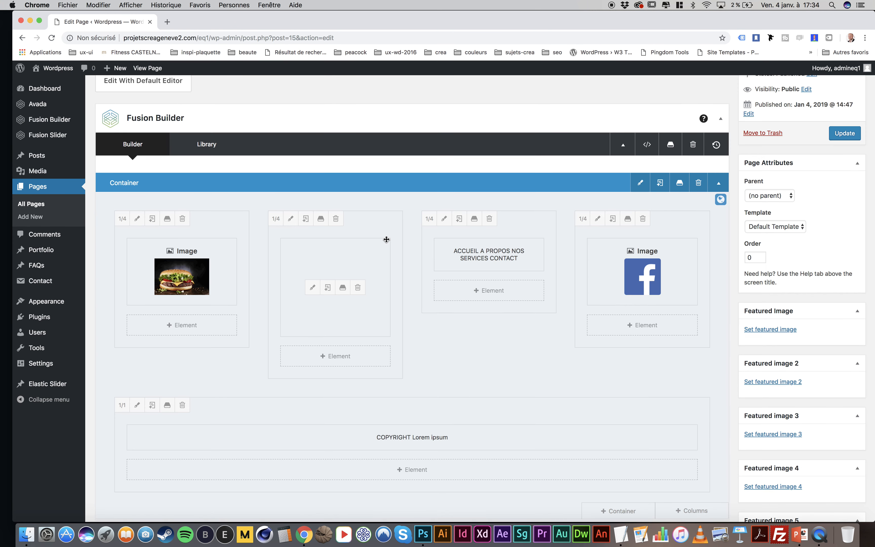
# Add a container with two 1/2 columns and move it above the footer container
pyautogui.scroll(2, 386, 237)
pyautogui.scroll(-6, 578, 290)
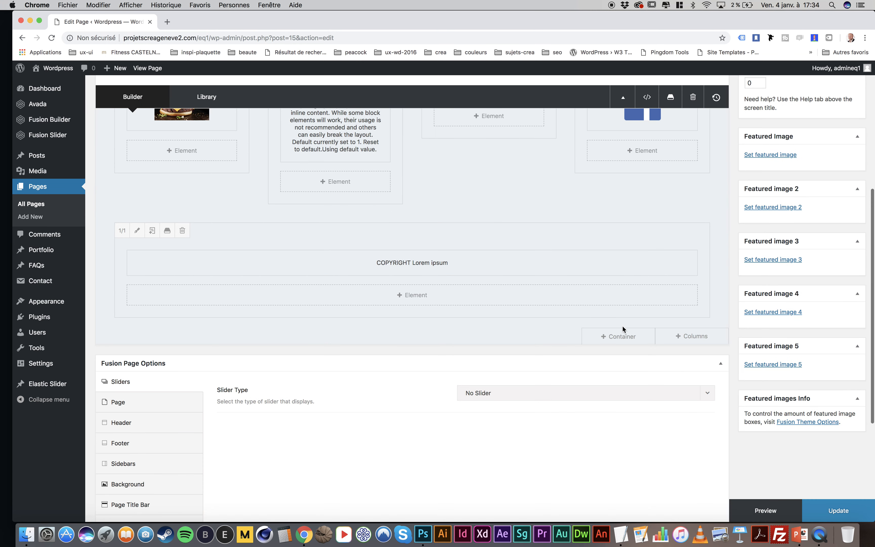
pyautogui.click(619, 336)
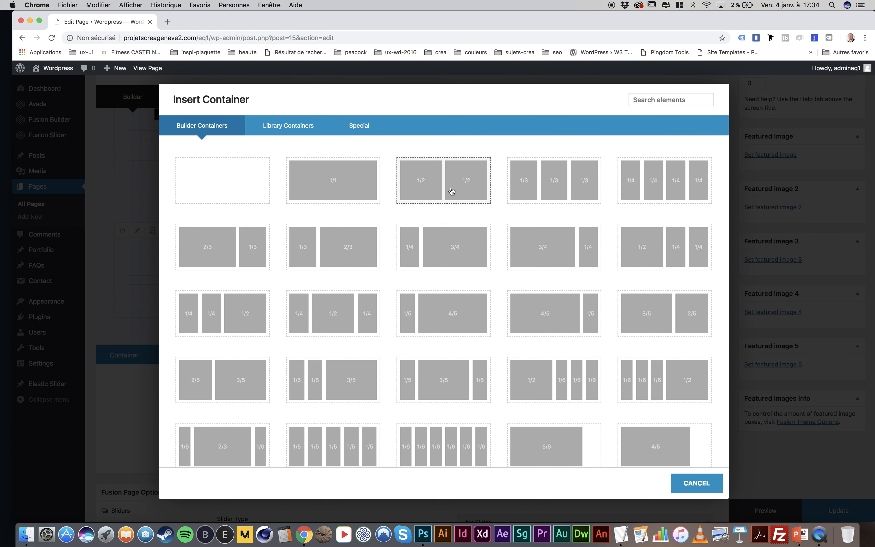
pyautogui.click(451, 190)
pyautogui.moveTo(401, 354); pyautogui.dragTo(453, 185)
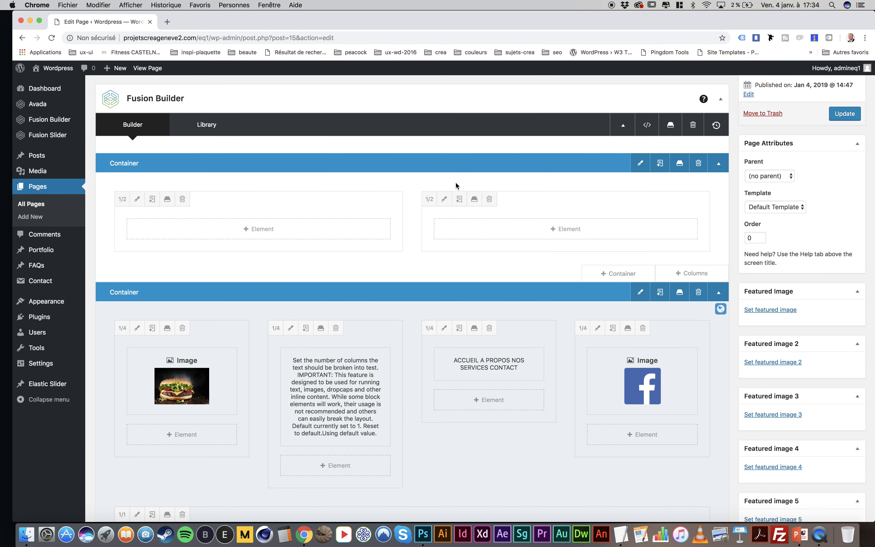
pyautogui.scroll(3, 249, 191)
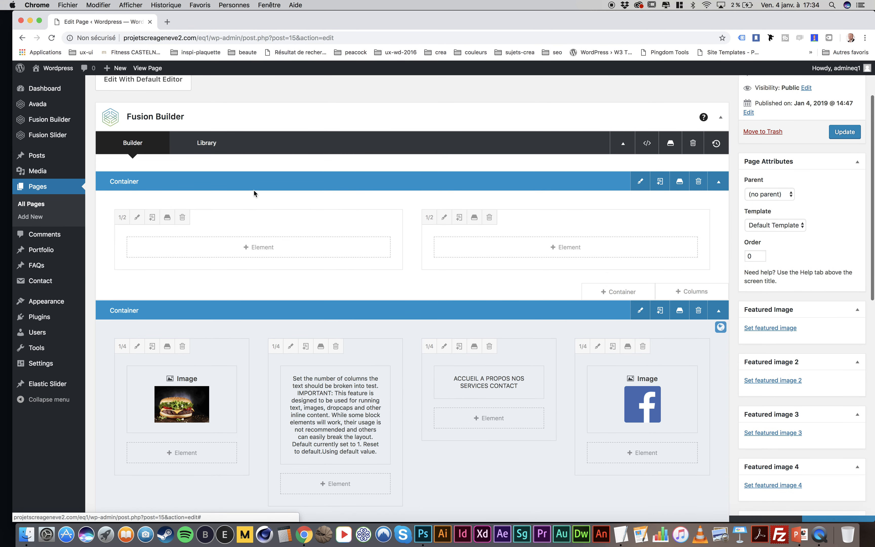
pyautogui.click(256, 249)
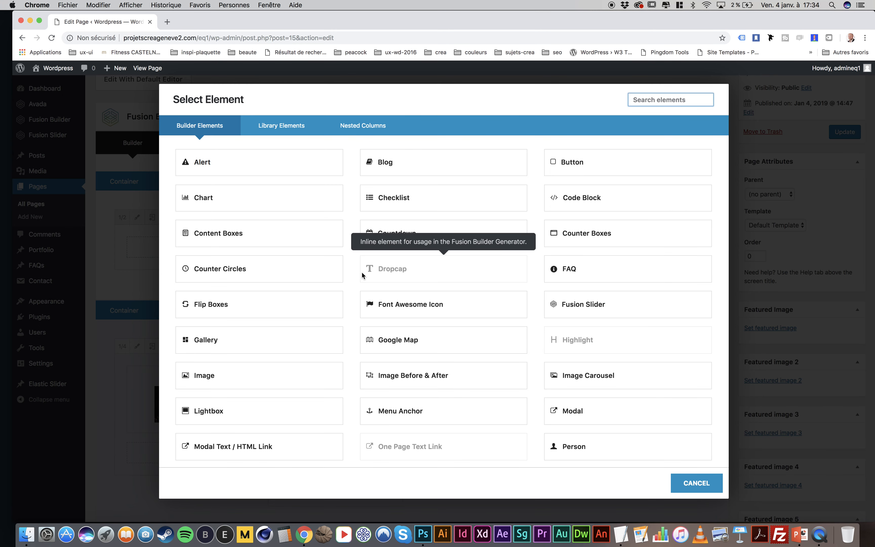
pyautogui.scroll(-10, 362, 272)
pyautogui.scroll(-3, 362, 272)
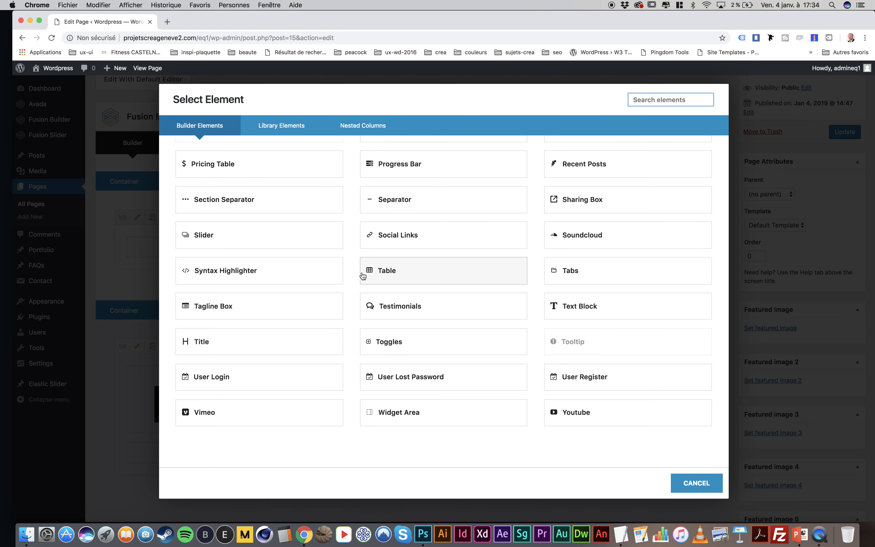
pyautogui.click(581, 305)
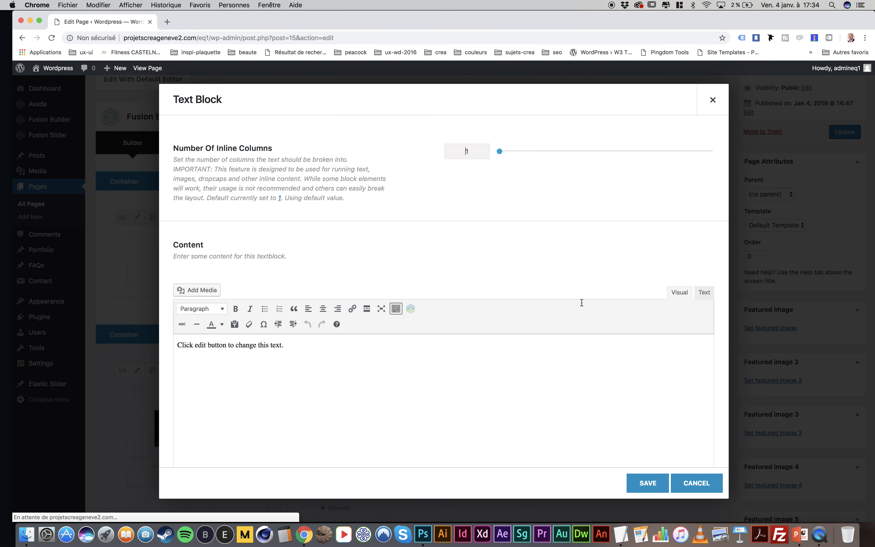
pyautogui.click(703, 292)
pyautogui.click(347, 329)
pyautogui.press('super+a')
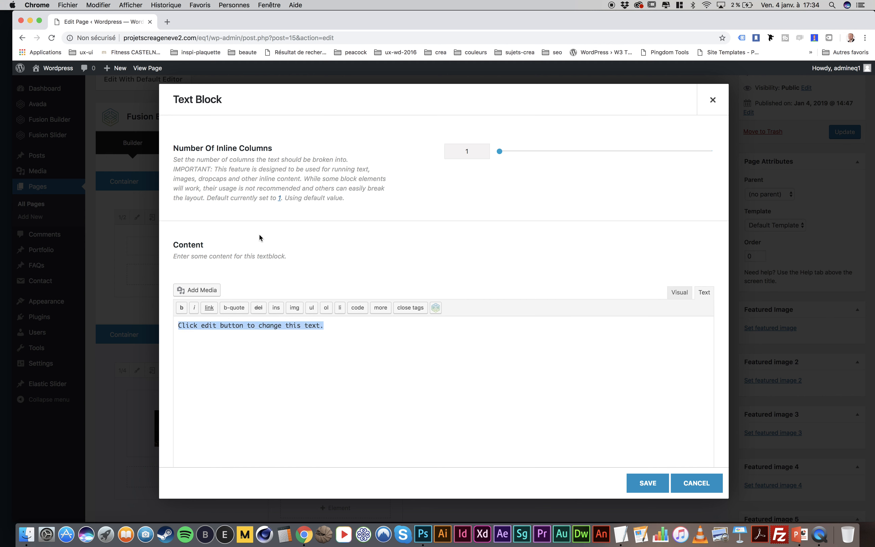
pyautogui.write('Le nom de la personne :')
pyautogui.press('super+z')
pyautogui.click(106, 228)
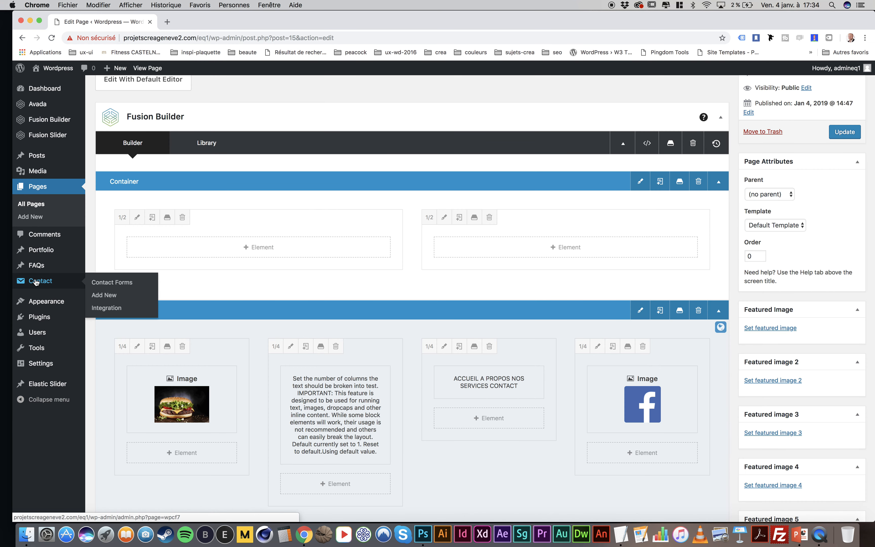
# Update the Contact page, then open Contact form 1 in a separate browser tab and copy its shortcode
pyautogui.click(844, 132)
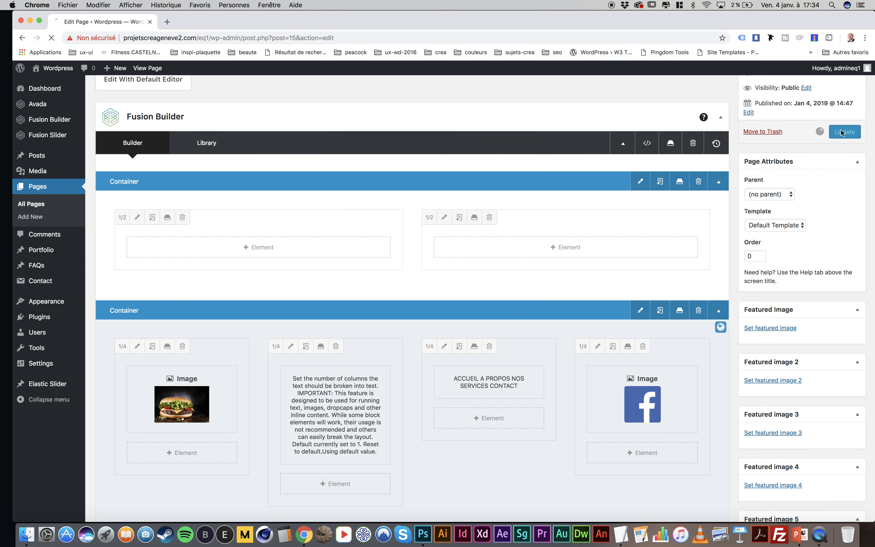
pyautogui.moveTo(34, 281)
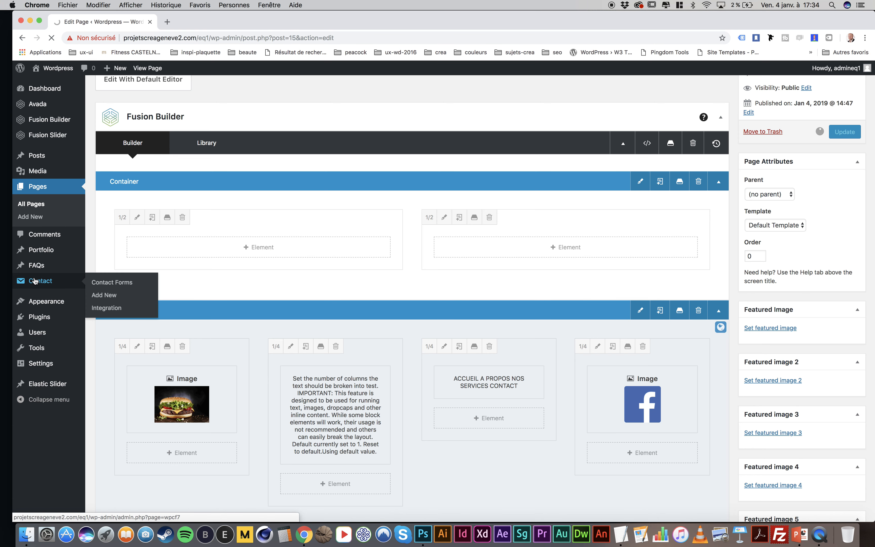
pyautogui.rightClick(102, 285)
pyautogui.click(124, 287)
pyautogui.click(211, 23)
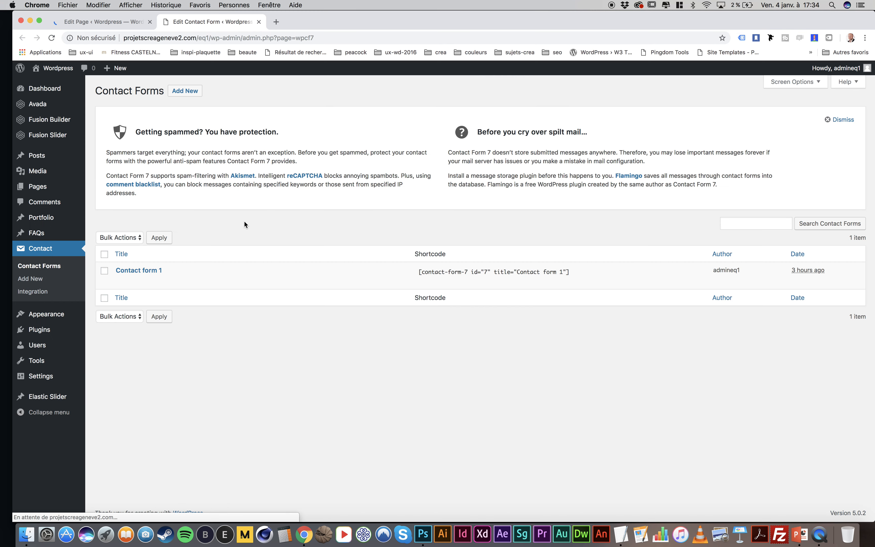
pyautogui.click(140, 271)
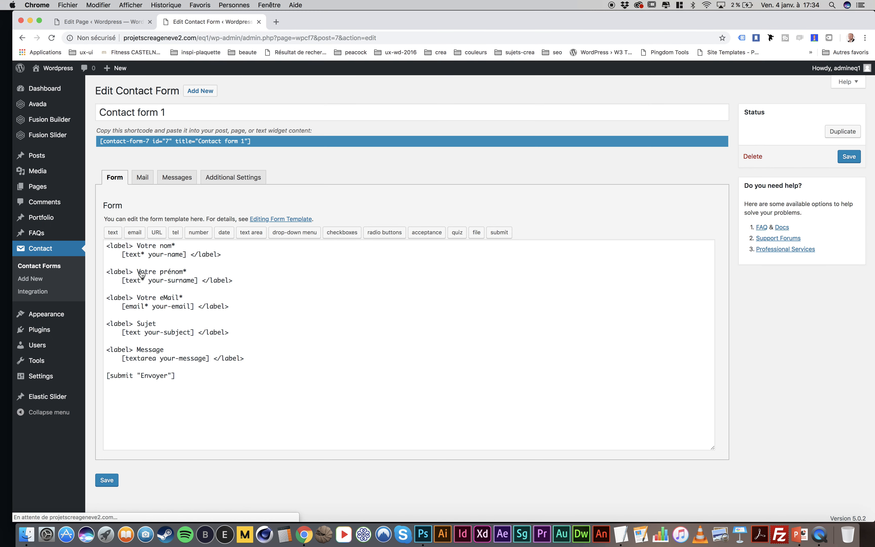
pyautogui.click(235, 142)
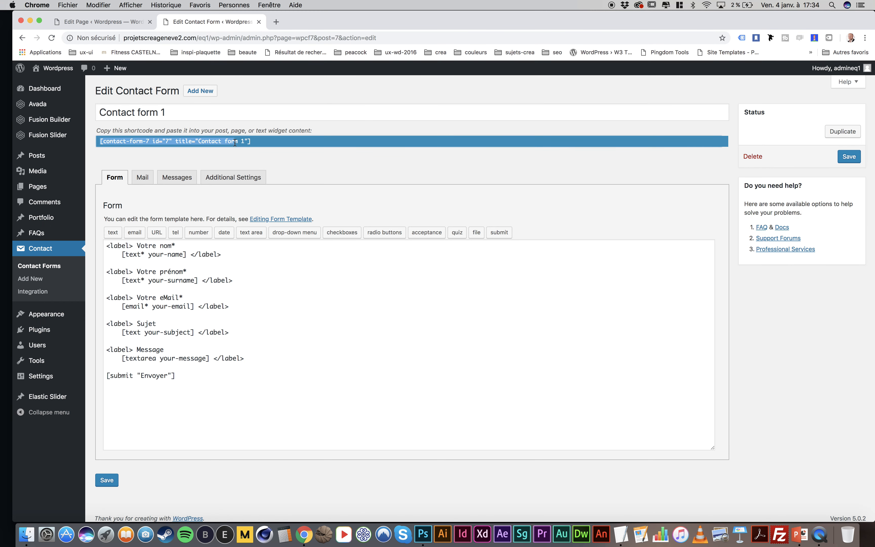
pyautogui.moveTo(252, 141); pyautogui.dragTo(99, 143)
pyautogui.press('super+c')
# Add a Text Block containing the Contact form 1 shortcode to the first 1/2 column of the Contact page
pyautogui.click(116, 21)
pyautogui.click(271, 350)
pyautogui.scroll(-10, 429, 302)
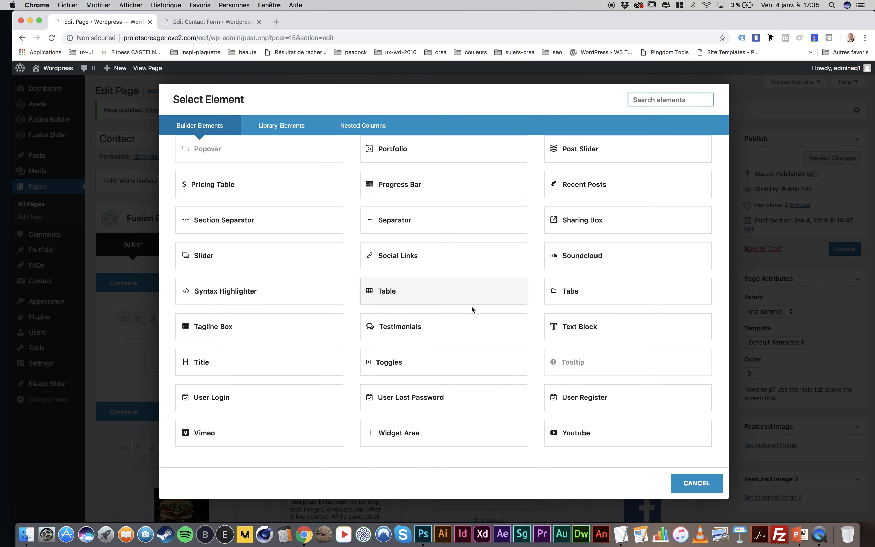
pyautogui.click(593, 326)
pyautogui.click(704, 292)
pyautogui.moveTo(337, 343); pyautogui.dragTo(232, 302)
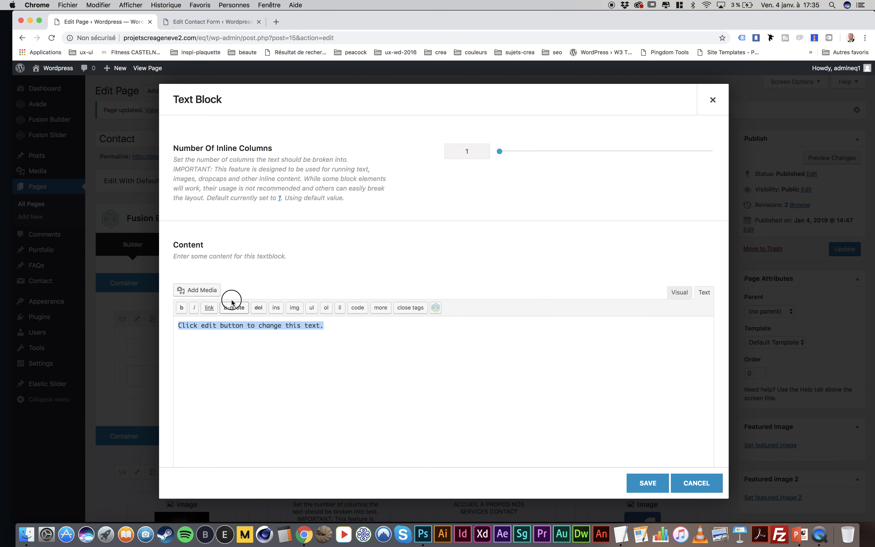
pyautogui.press('super+v')
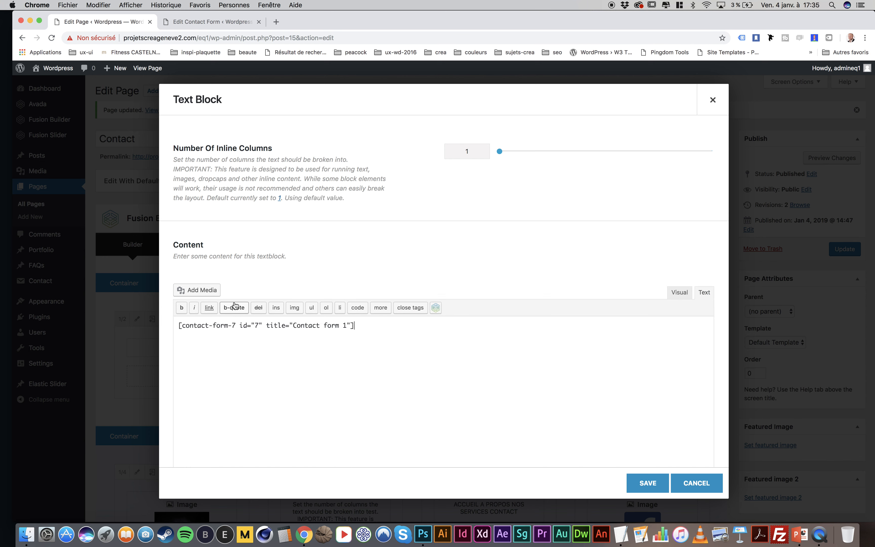
pyautogui.click(666, 482)
# Update the Contact page and view it on the live site
pyautogui.click(849, 253)
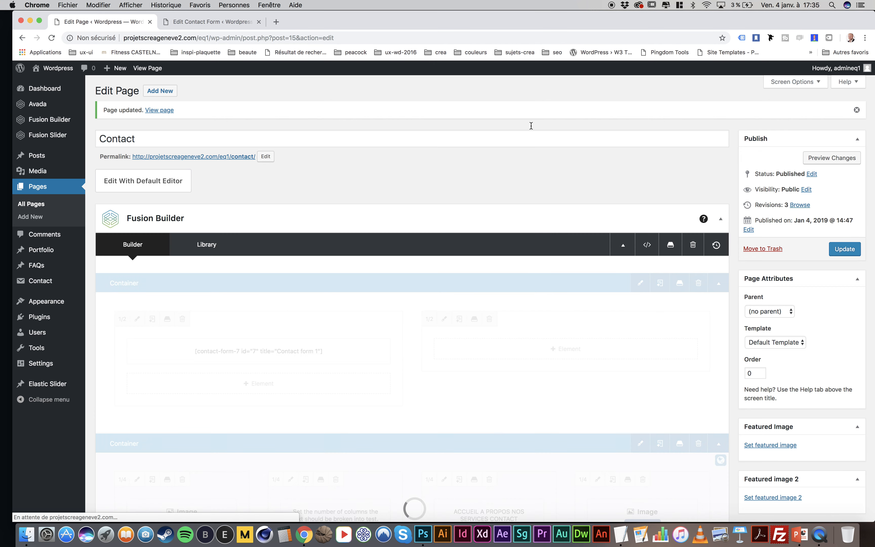
pyautogui.click(148, 69)
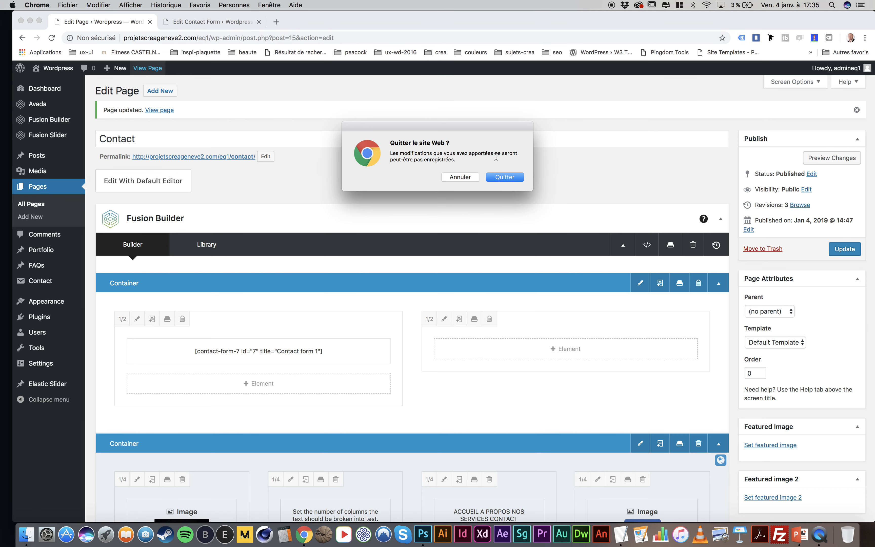
pyautogui.click(505, 177)
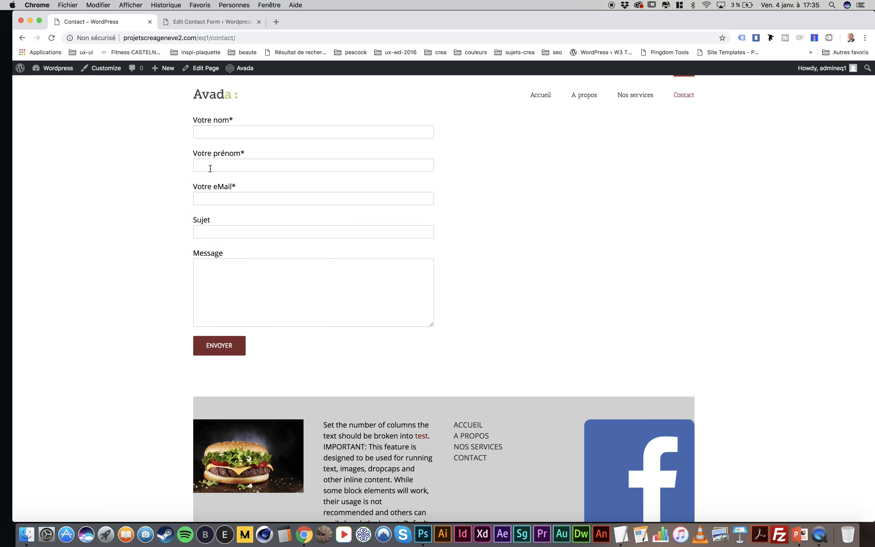
pyautogui.click(231, 135)
pyautogui.write('pq')
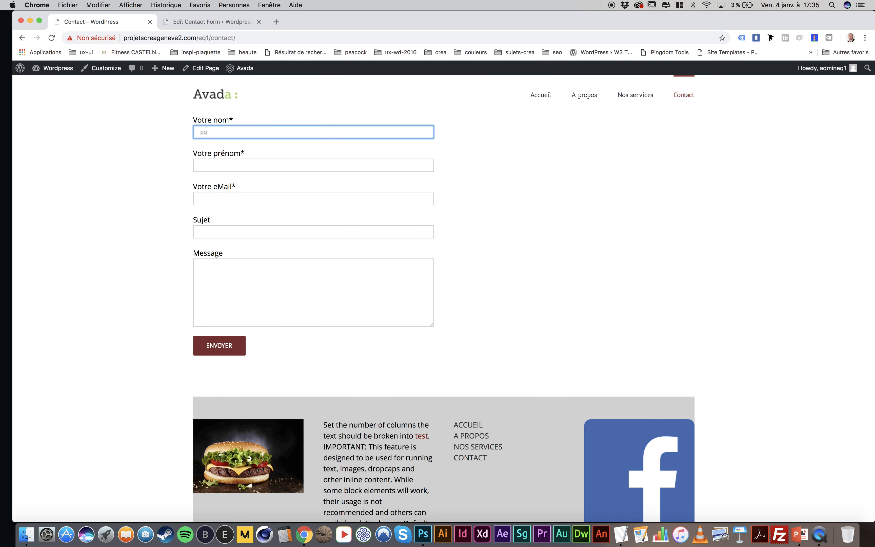
pyautogui.press('BackSpace')
pyautogui.write('atrick')
pyautogui.press('Tab')
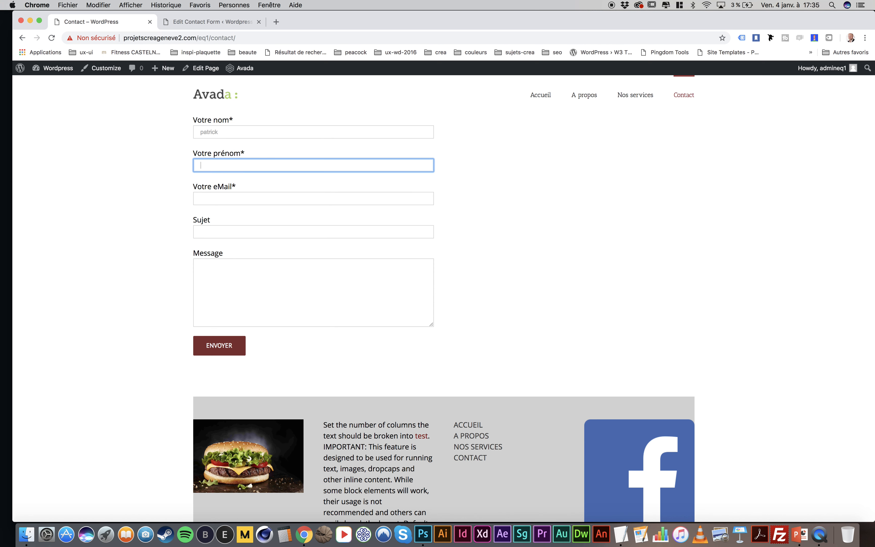
# Fill in the surname, first name and email address in the live contact form
pyautogui.click(232, 131)
pyautogui.press('super+a')
pyautogui.press('Tab')
pyautogui.press('Tab')
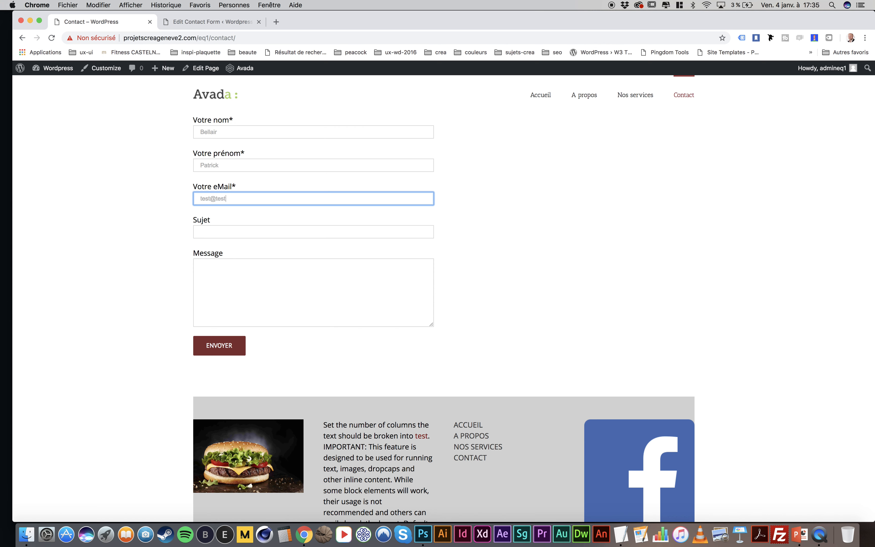
pyautogui.write('test@test.com')
pyautogui.press('Tab')
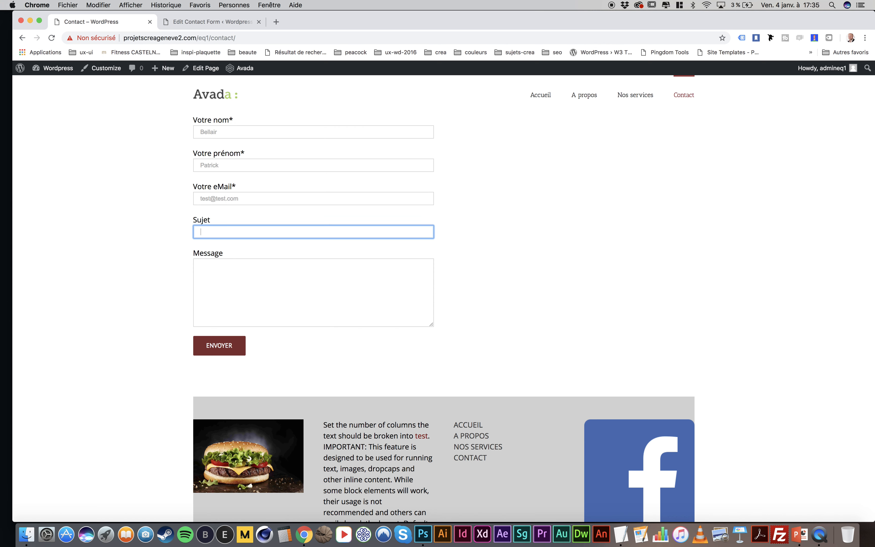
# Enter "test" as the subject, write a short test message and submit the contact form
pyautogui.write('test')
pyautogui.press('Tab')
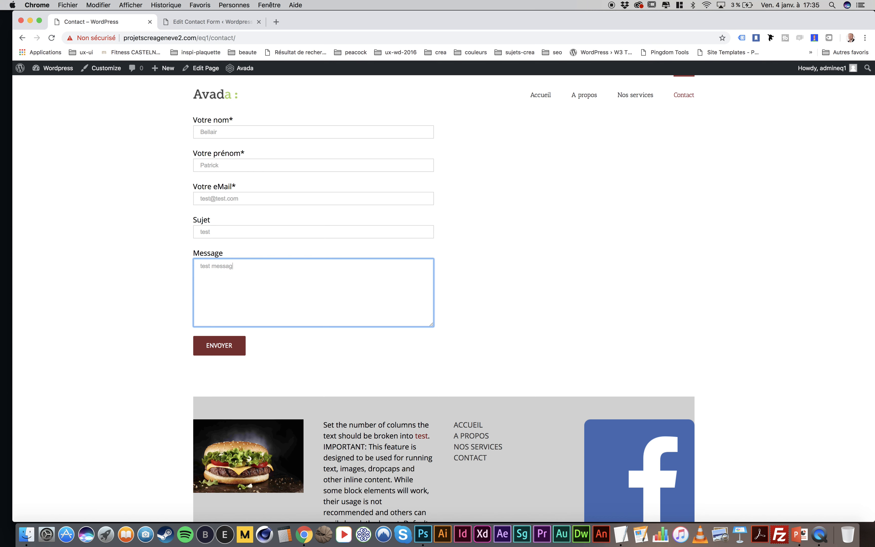
pyautogui.click(219, 346)
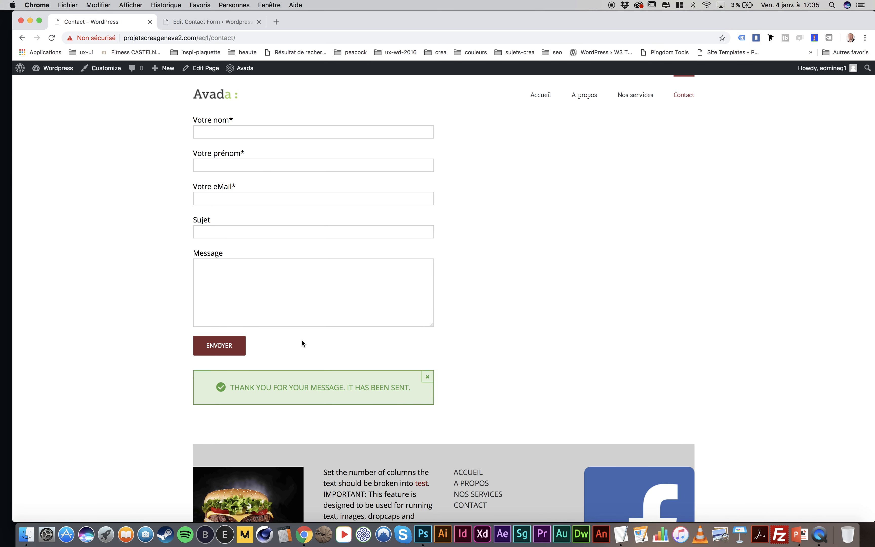
# Examine the success, sending-failure and validation-error messages in the settings of Contact form 1
pyautogui.click(200, 23)
pyautogui.click(178, 177)
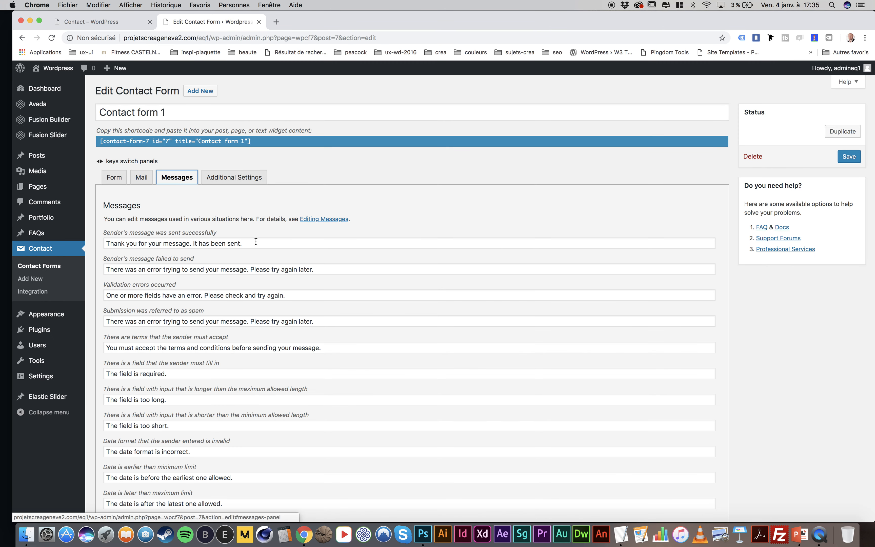
pyautogui.moveTo(241, 242); pyautogui.dragTo(184, 236)
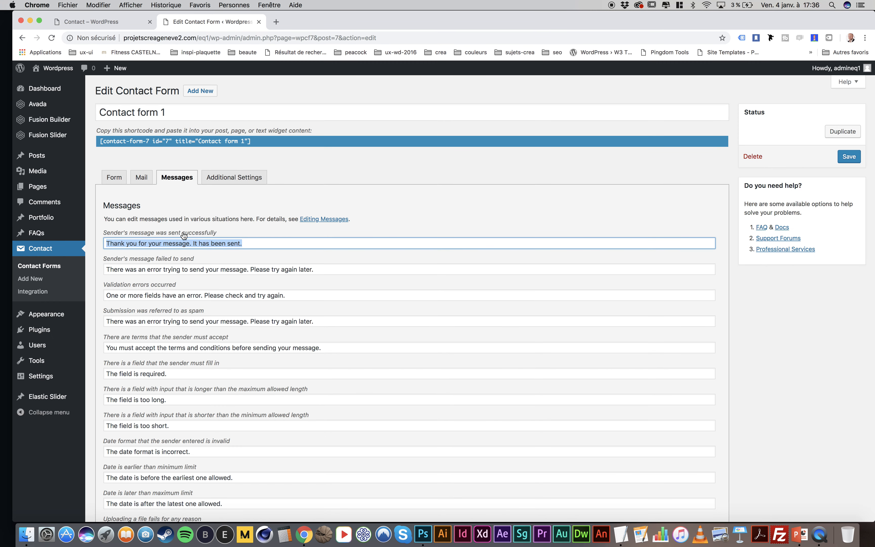
pyautogui.tripleClick(309, 268)
pyautogui.click(299, 296)
pyautogui.moveTo(299, 296); pyautogui.dragTo(238, 284)
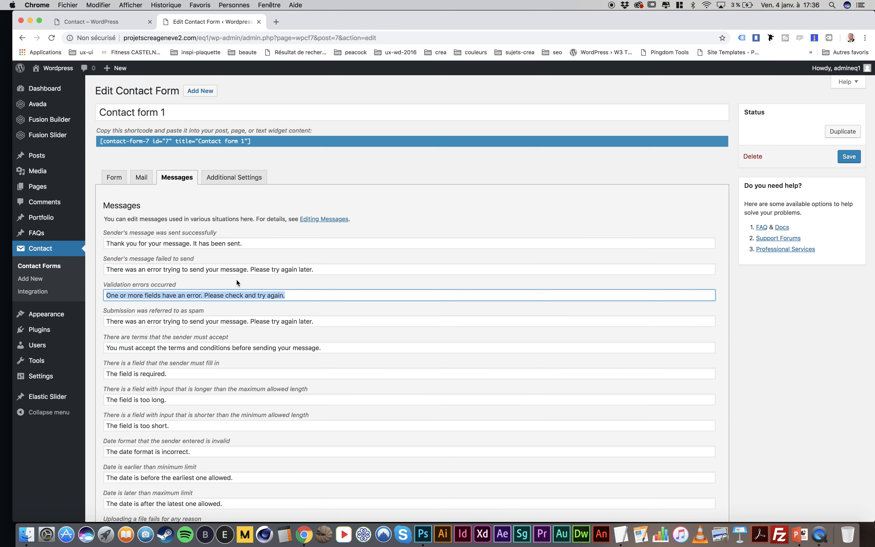
# Reopen the Contact page for editing, set its template to 100% Width and update the page
pyautogui.click(115, 25)
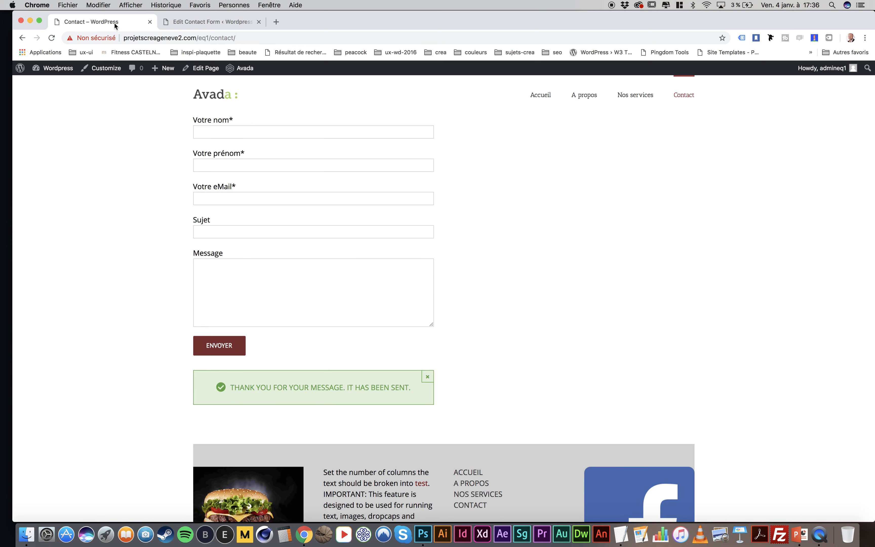
pyautogui.scroll(-4, 556, 278)
pyautogui.scroll(5, 556, 278)
pyautogui.click(208, 70)
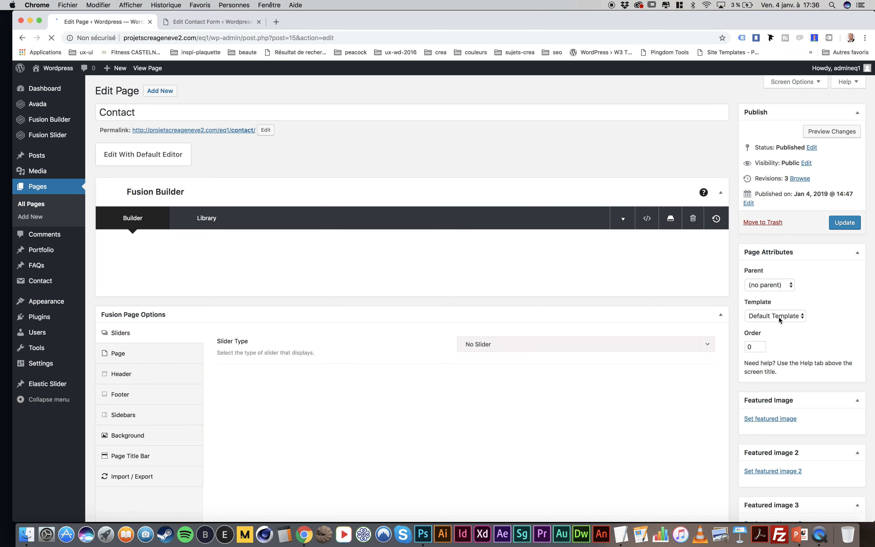
pyautogui.click(779, 317)
pyautogui.click(772, 324)
pyautogui.click(845, 223)
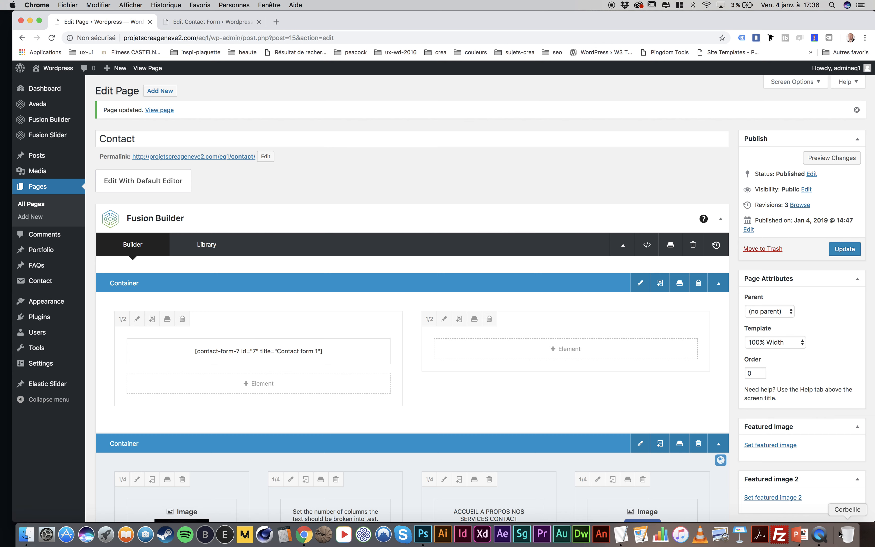
# Switch to QuickTime Player, quit it and name the unsaved screen recording "7-footer-formulaire"
pyautogui.click(820, 534)
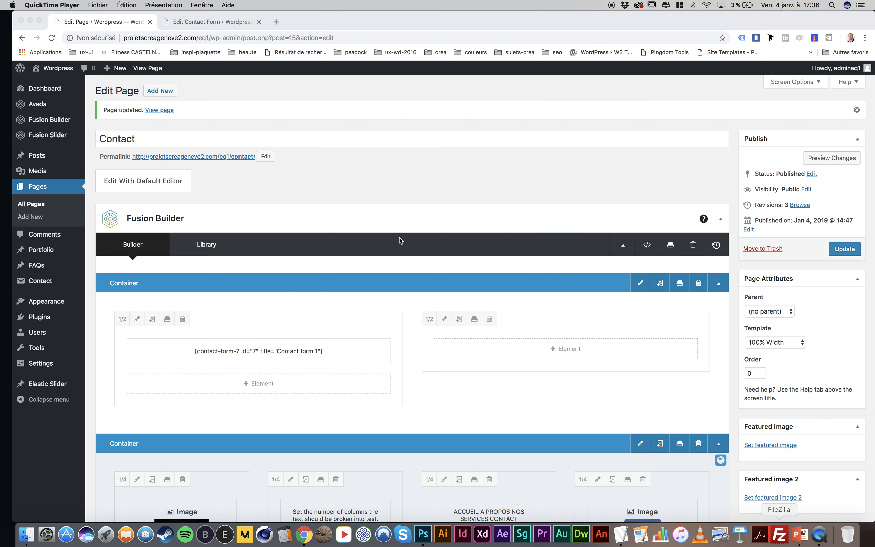
pyautogui.click(52, 4)
pyautogui.click(61, 75)
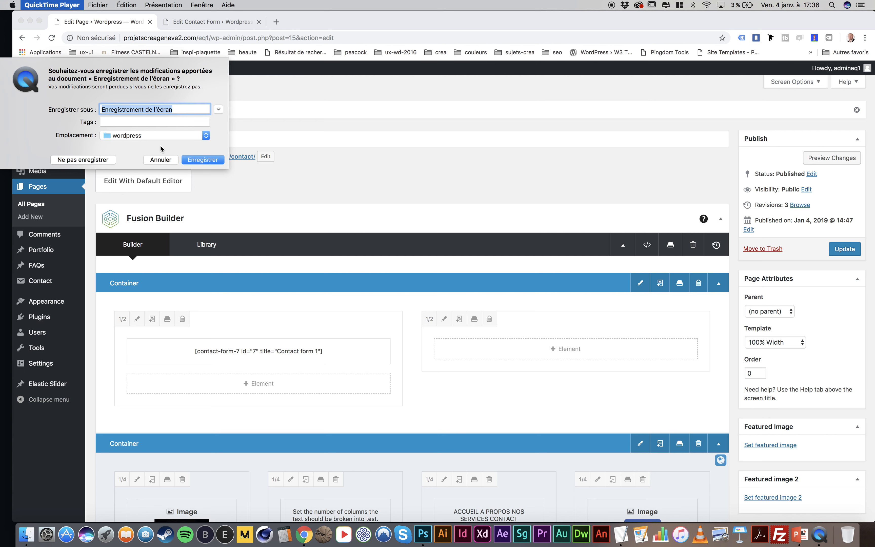
pyautogui.write('foo')
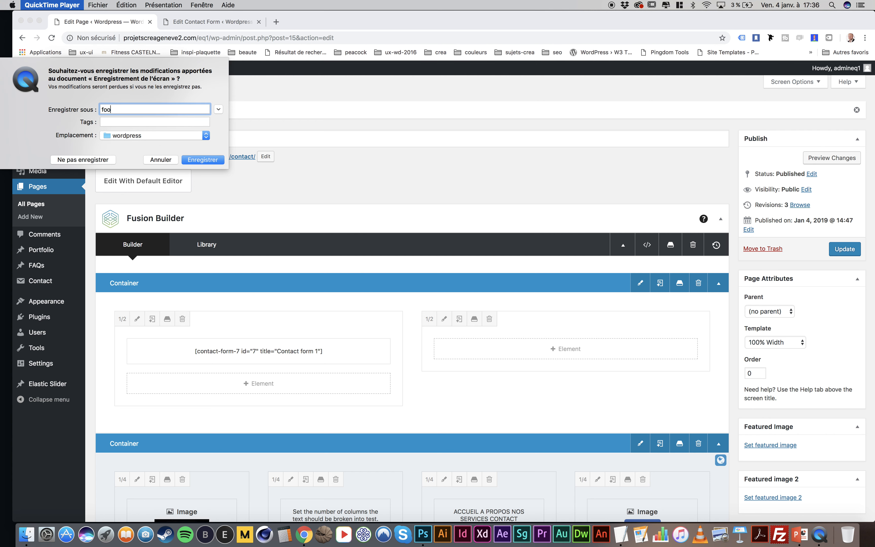
pyautogui.write('ter-formulaire')
pyautogui.write('7-')
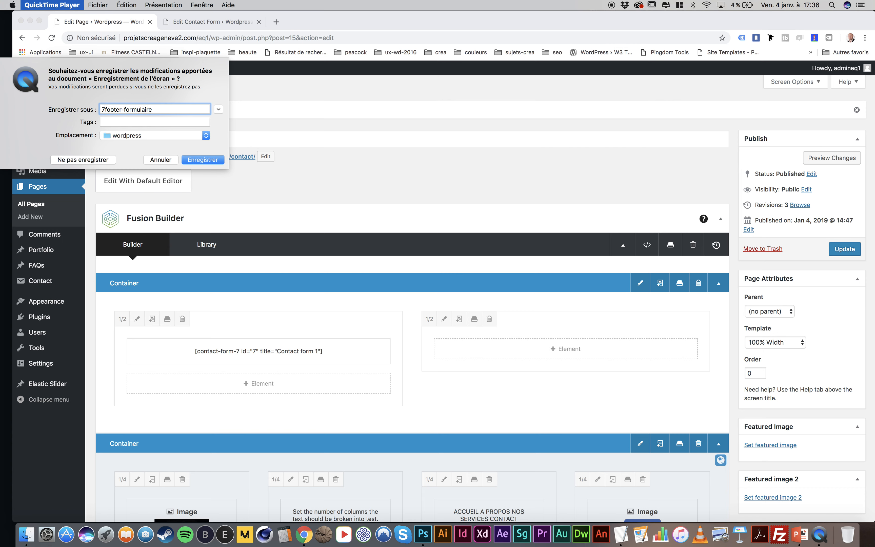